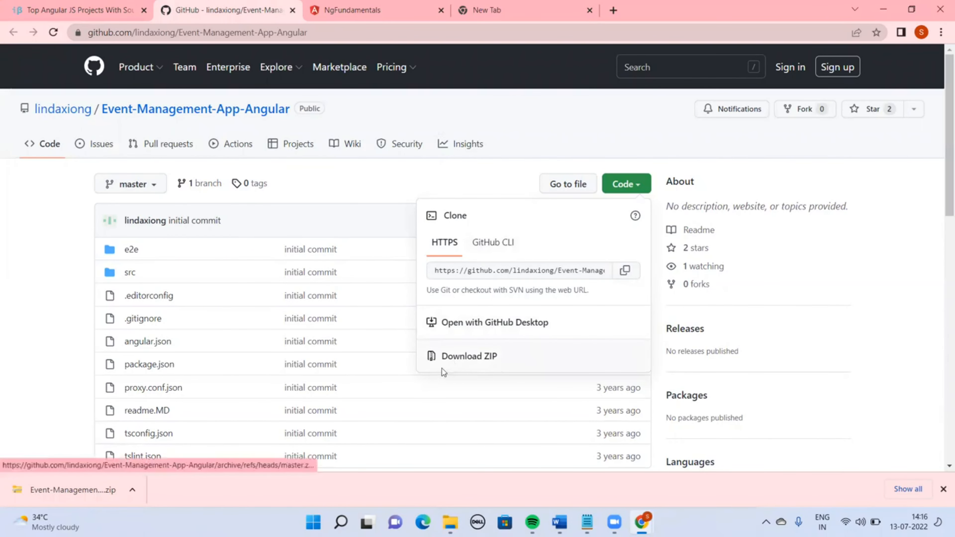
# Extract the downloaded Event-Management-App-Angular-master zip inside the ElasticBeanstalk folder
pyautogui.moveTo(450, 522)
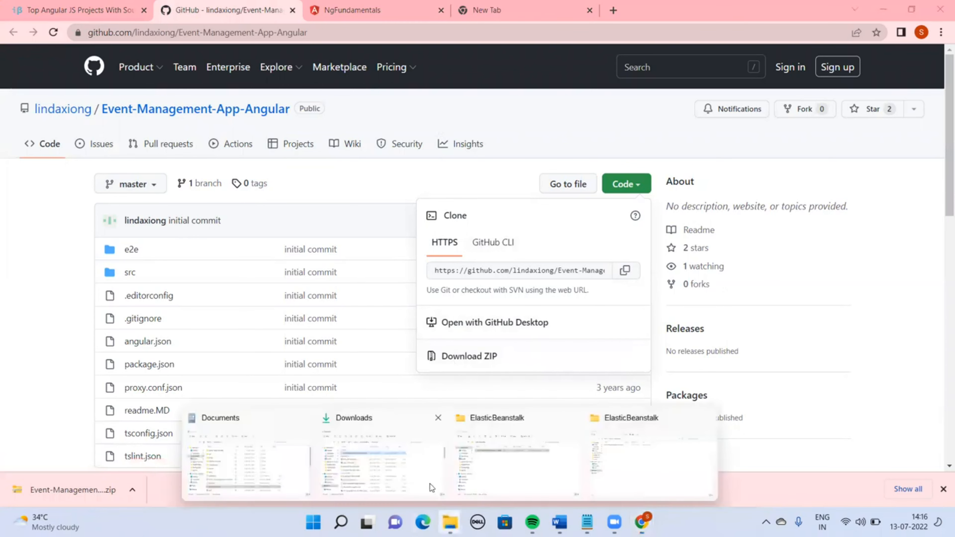
pyautogui.click(633, 484)
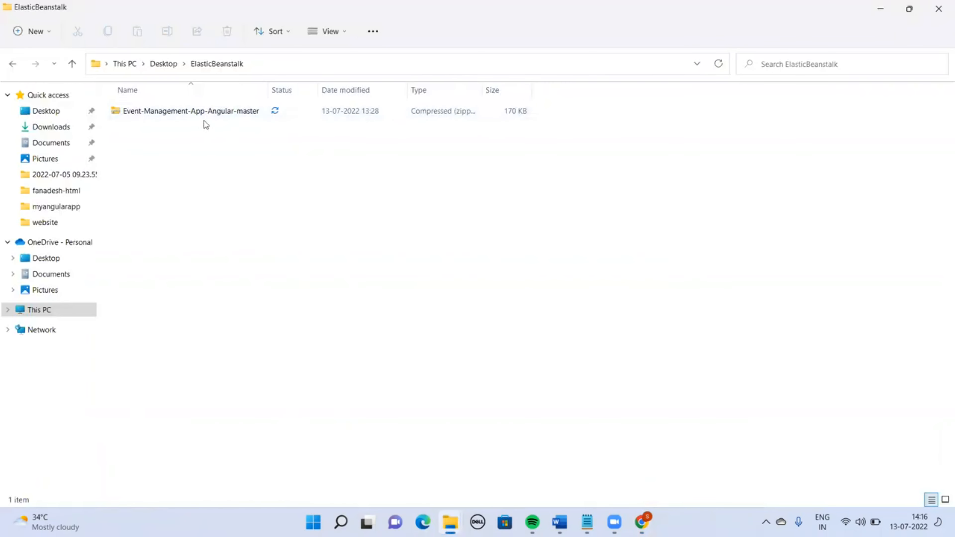
pyautogui.rightClick(170, 121)
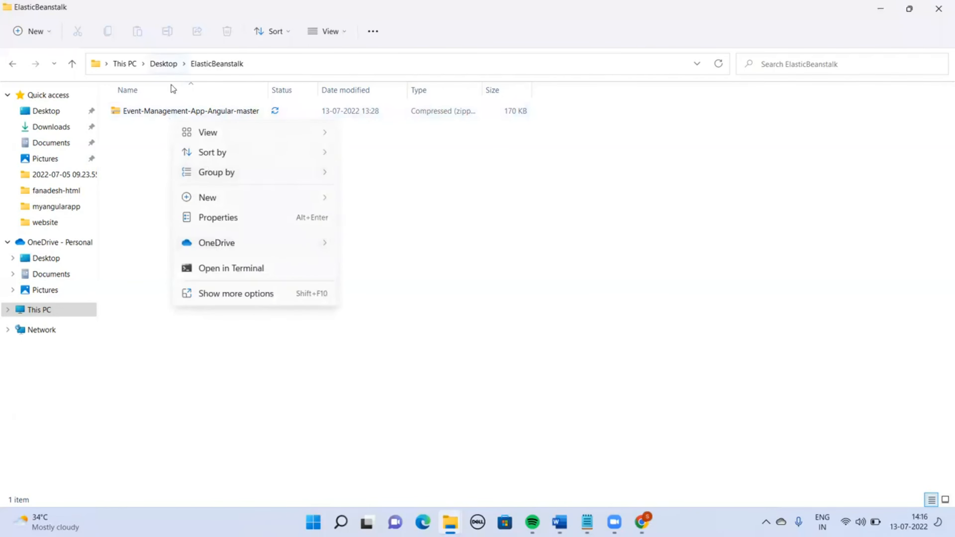
pyautogui.rightClick(153, 115)
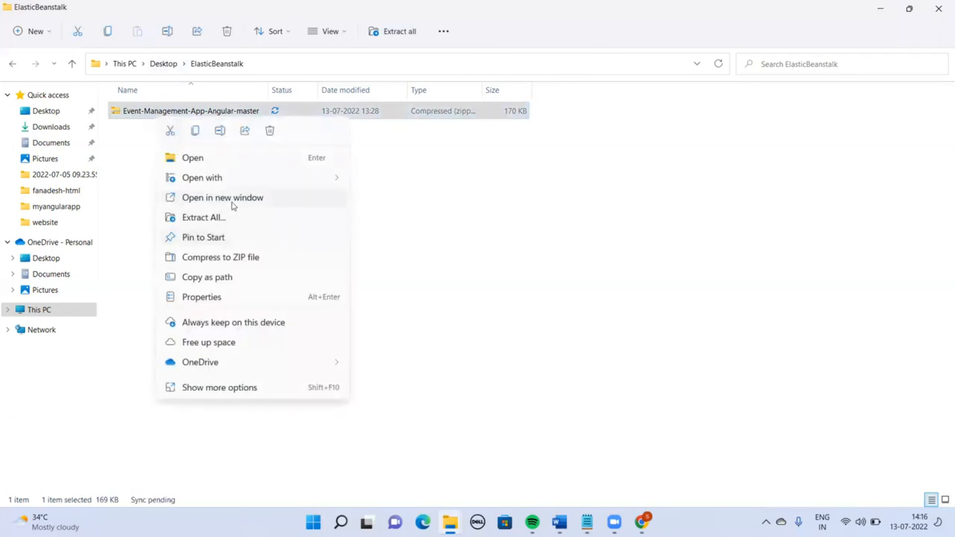
pyautogui.click(226, 218)
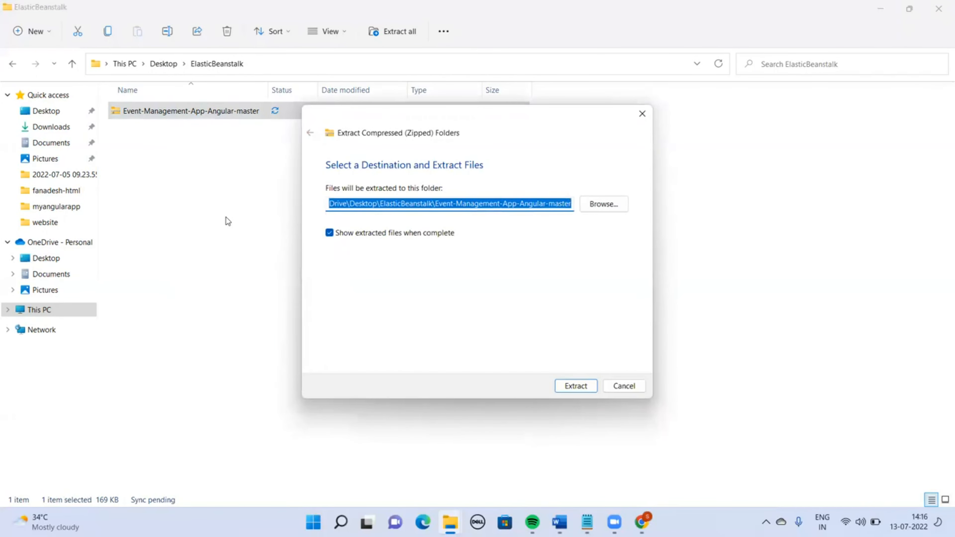
pyautogui.press('Return')
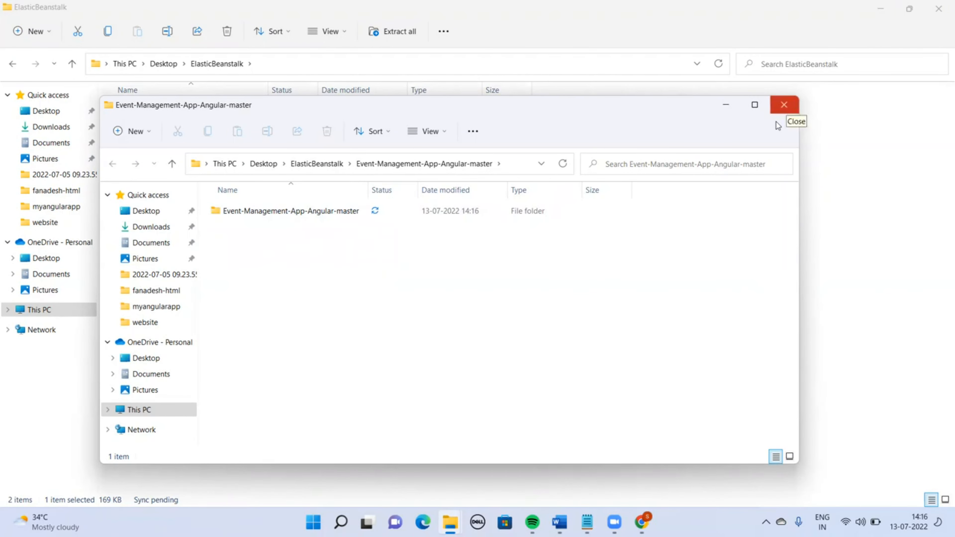
# Open the extracted Event-Management-App-Angular-master project folder containing the source files
pyautogui.click(778, 111)
pyautogui.doubleClick(140, 131)
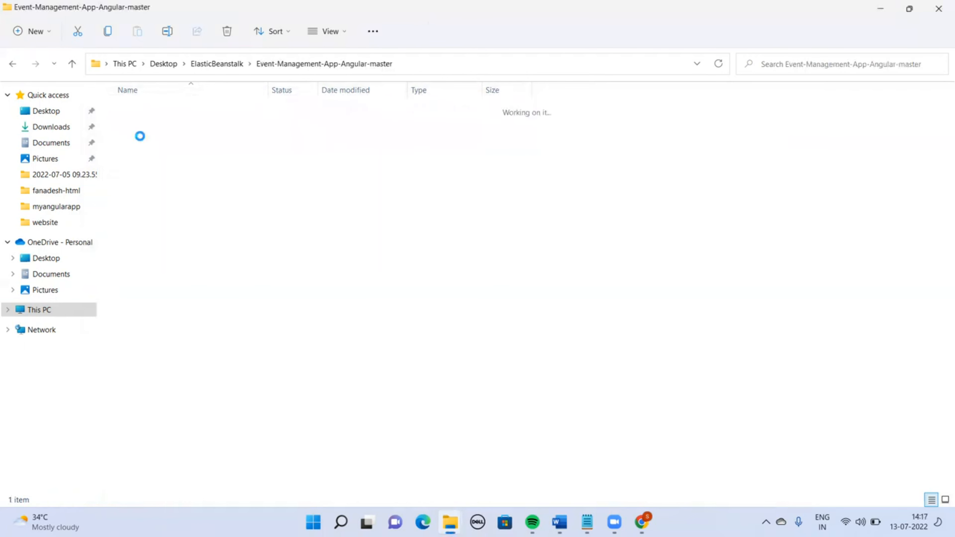
pyautogui.doubleClick(195, 110)
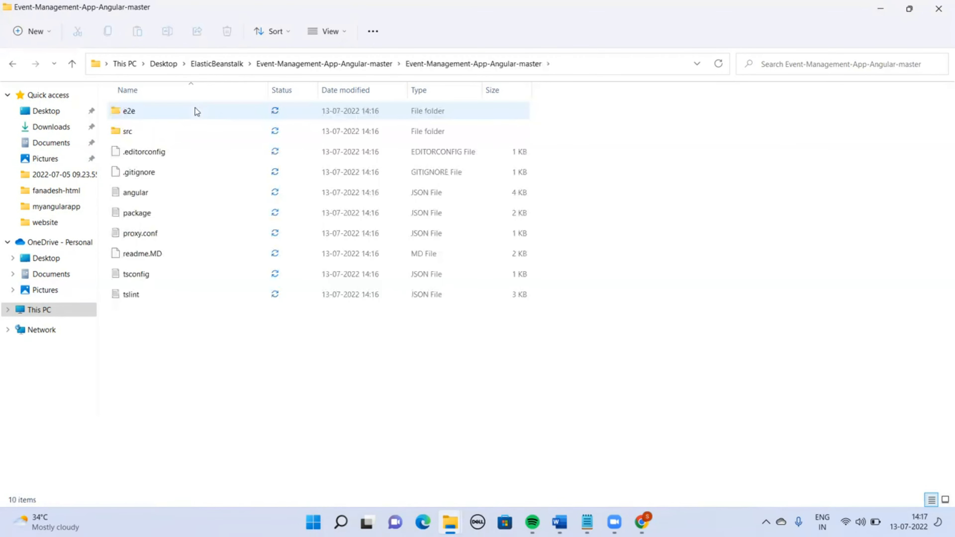
# Open a command prompt in the project folder and run npm install
pyautogui.click(371, 75)
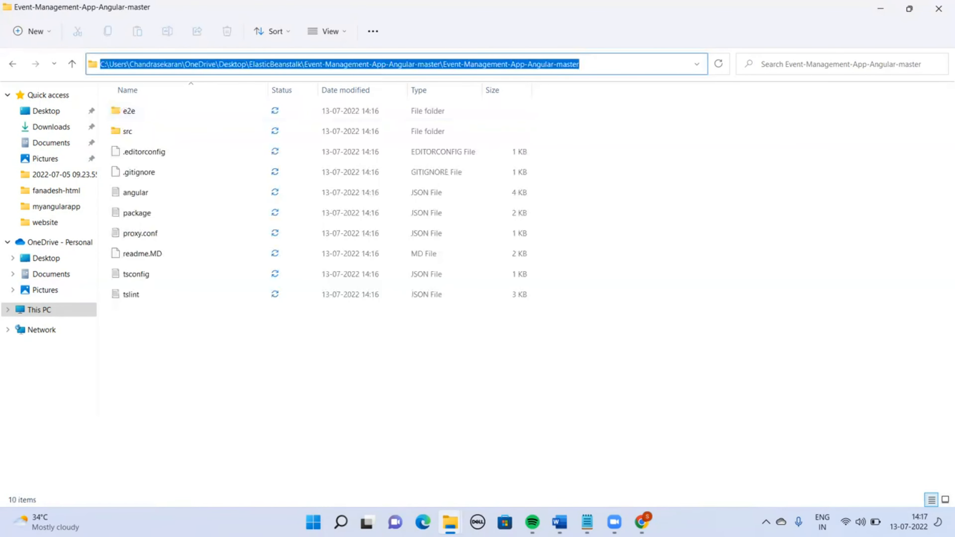
pyautogui.write('cmd')
pyautogui.press('Return')
pyautogui.write('npm insta')
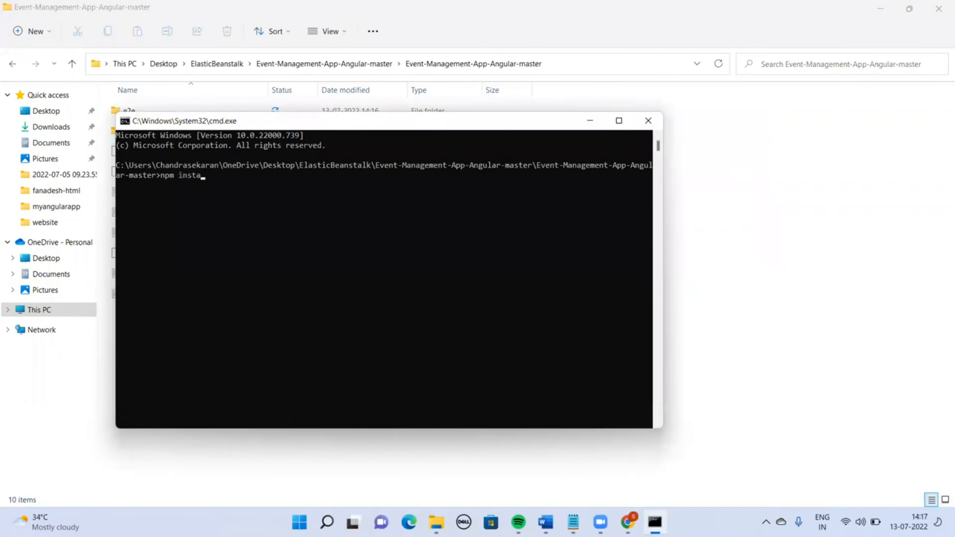
pyautogui.write('ll')
pyautogui.press('Return')
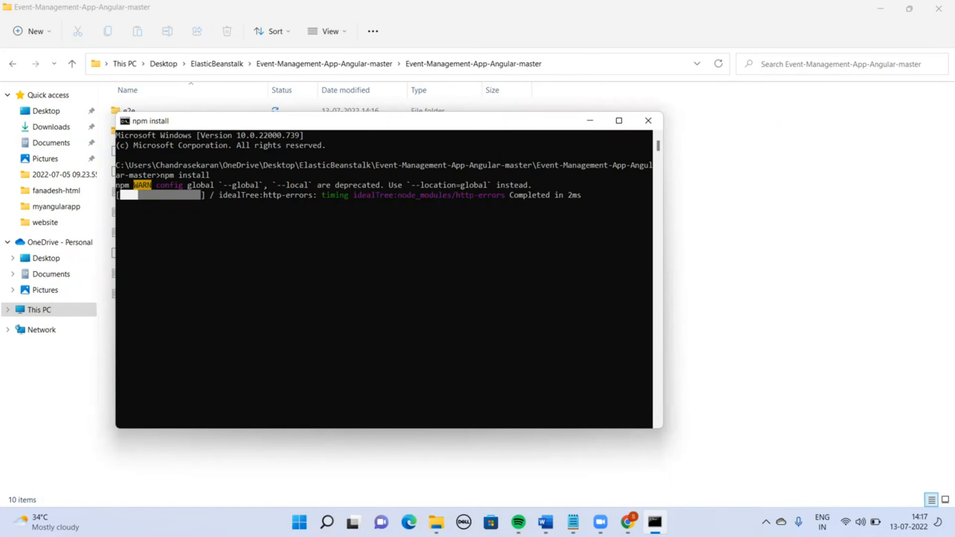
# Close the EC2 dashboard window and switch to the Elastic Beanstalk Applications window
pyautogui.click(635, 514)
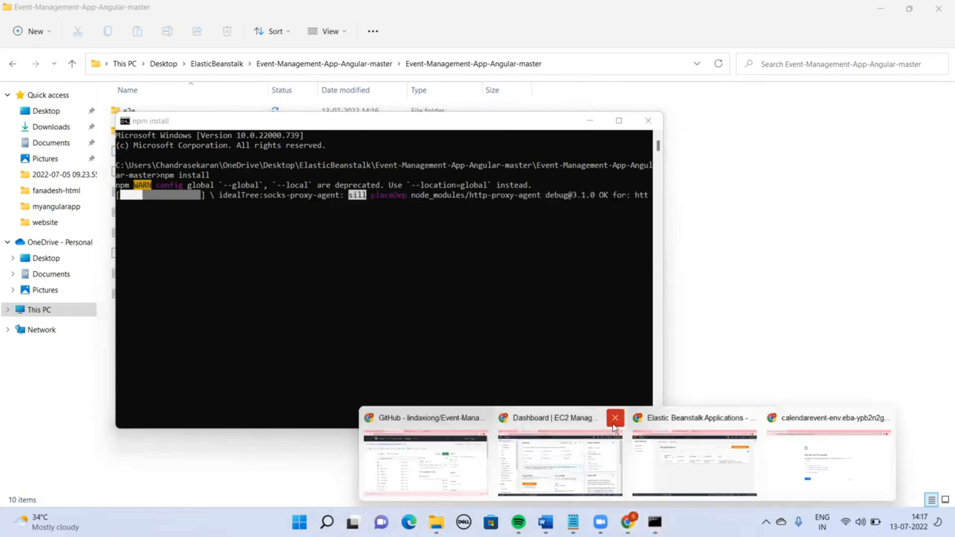
pyautogui.click(613, 418)
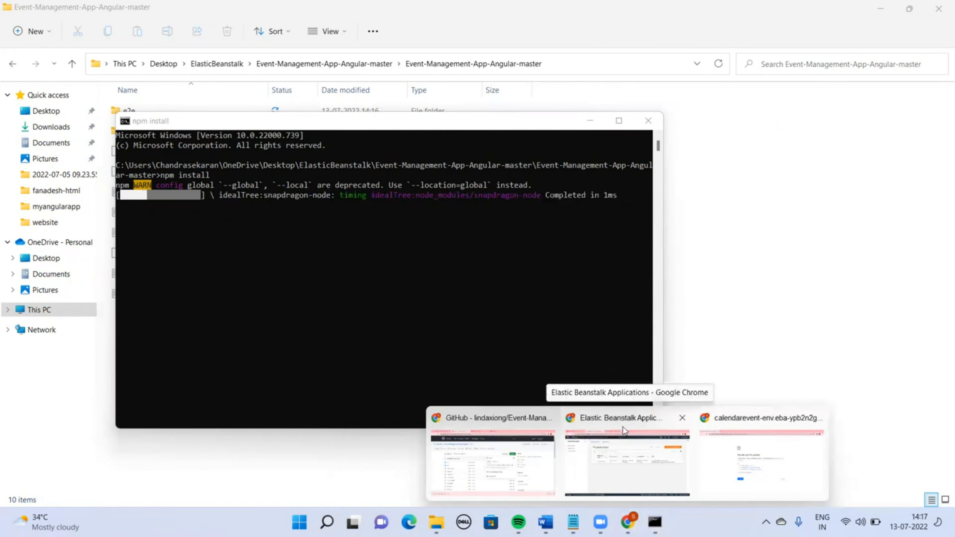
pyautogui.click(622, 427)
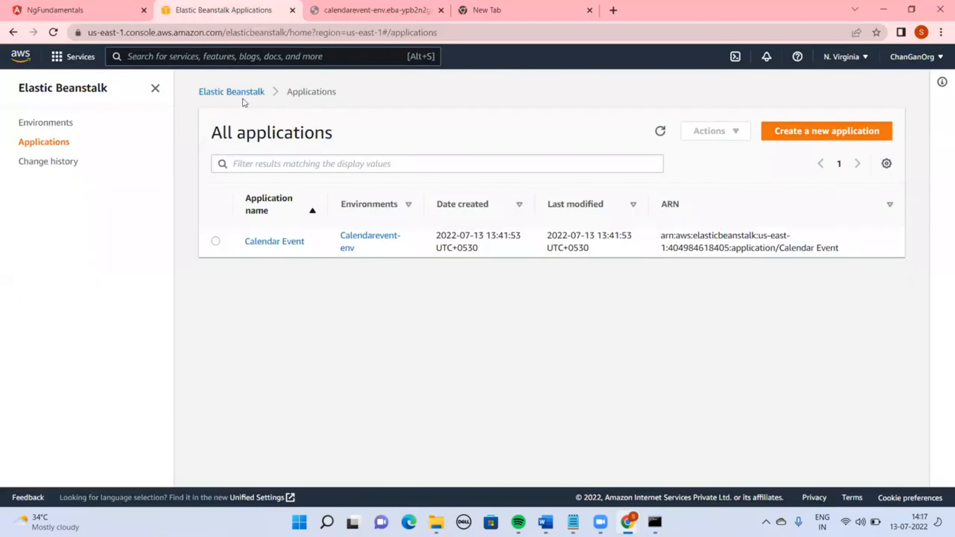
# Start creating a new Elastic Beanstalk application
pyautogui.click(215, 92)
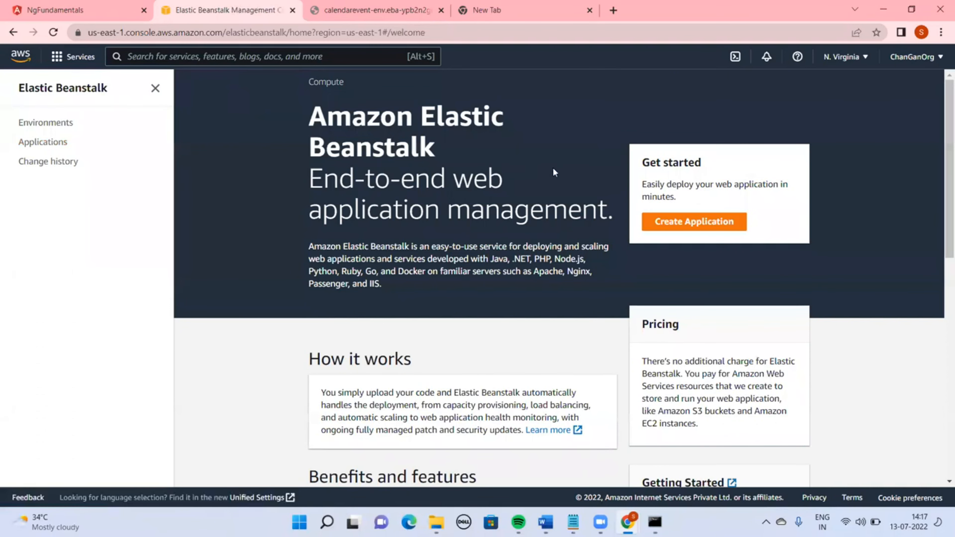
pyautogui.click(684, 222)
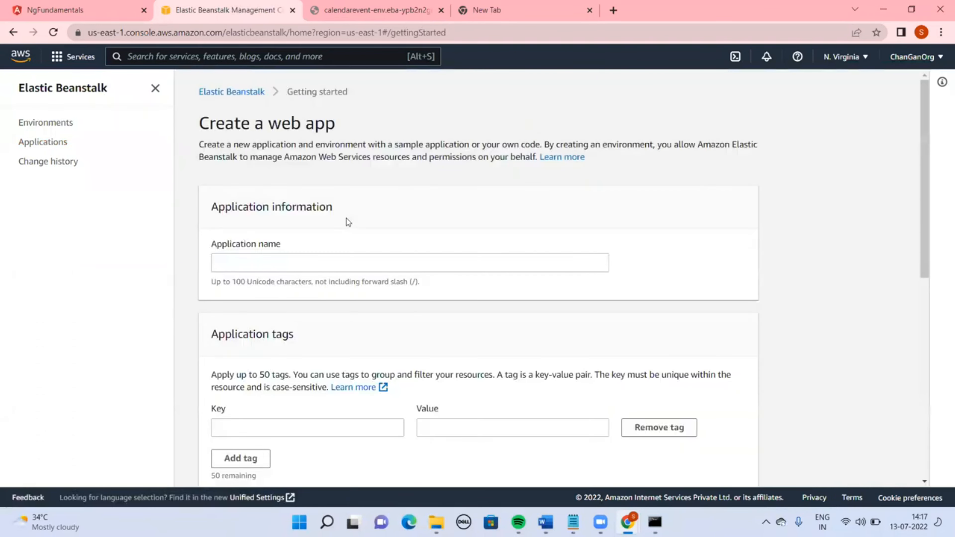
# Name the application Event-Manager
pyautogui.click(296, 266)
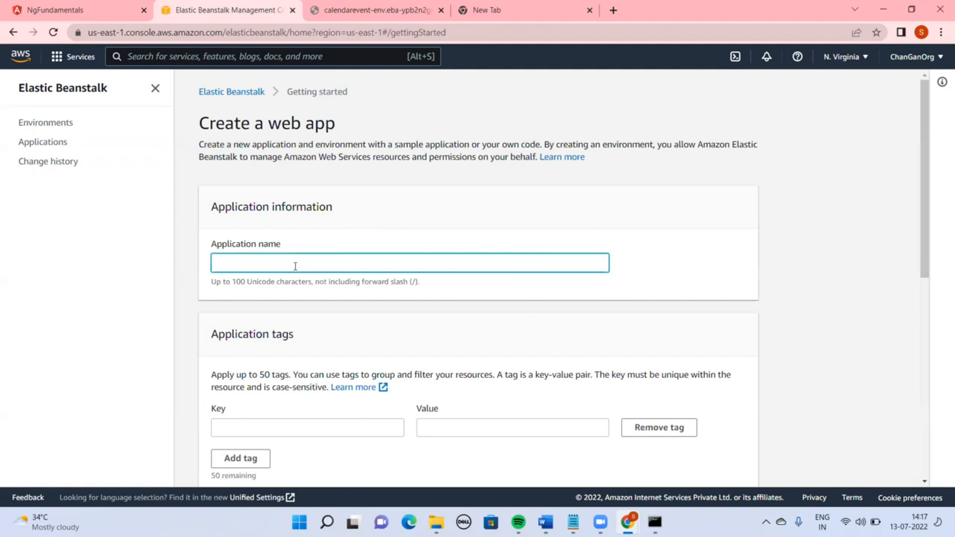
pyautogui.write('Event-')
pyautogui.press('BackSpace')
pyautogui.write('Manager')
pyautogui.press('Tab')
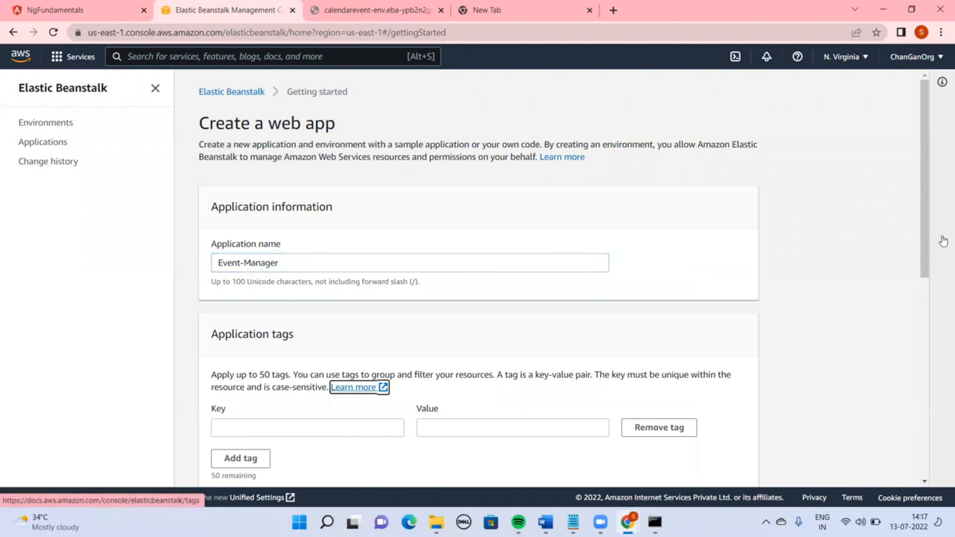
# Choose Node.js as the application platform
pyautogui.moveTo(923, 246); pyautogui.dragTo(904, 361)
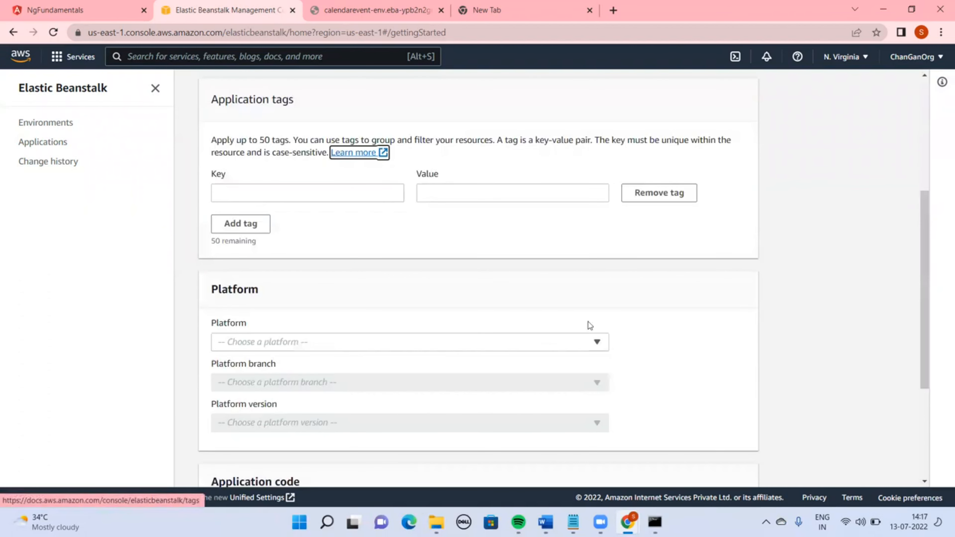
pyautogui.click(466, 340)
pyautogui.click(256, 248)
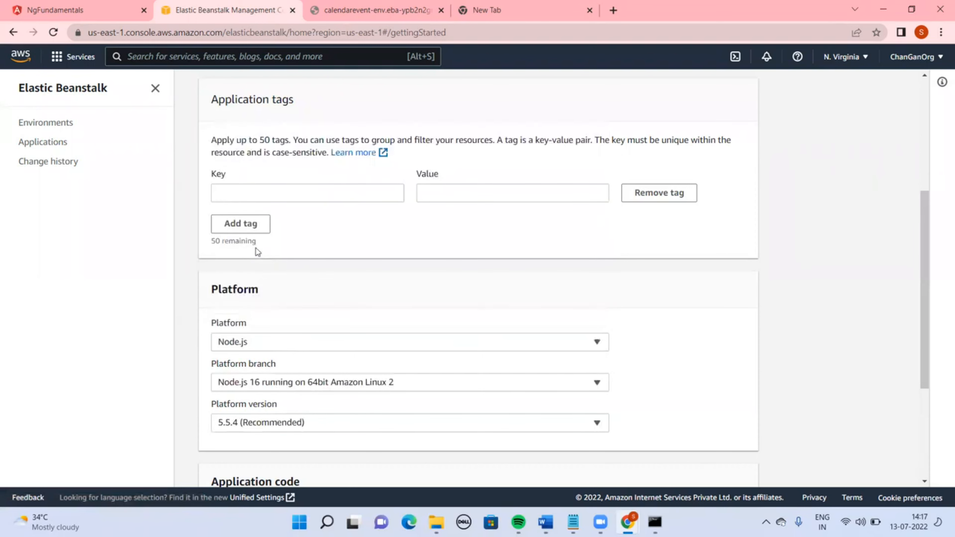
# Select uploading your own code as the application code source
pyautogui.moveTo(923, 347); pyautogui.dragTo(913, 450)
pyautogui.click(215, 367)
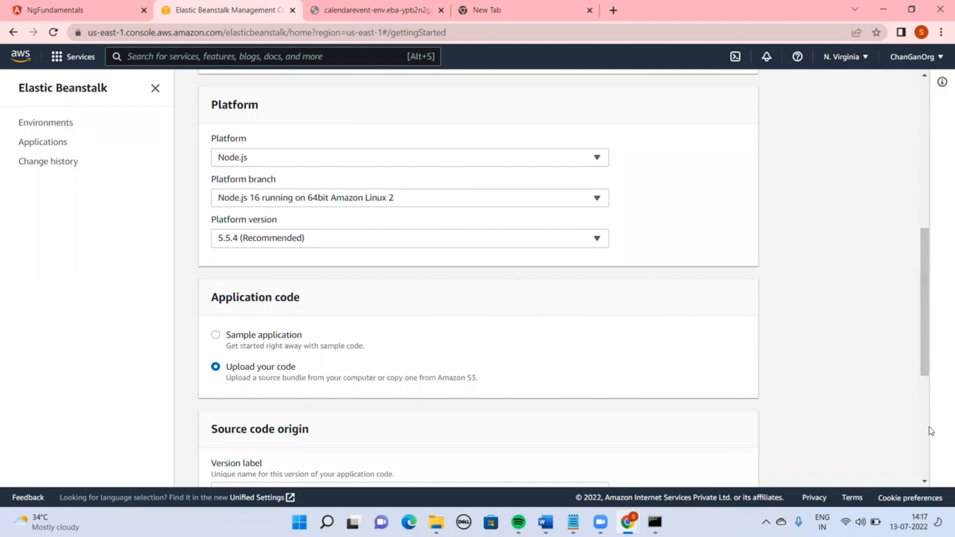
pyautogui.moveTo(921, 335); pyautogui.dragTo(923, 383)
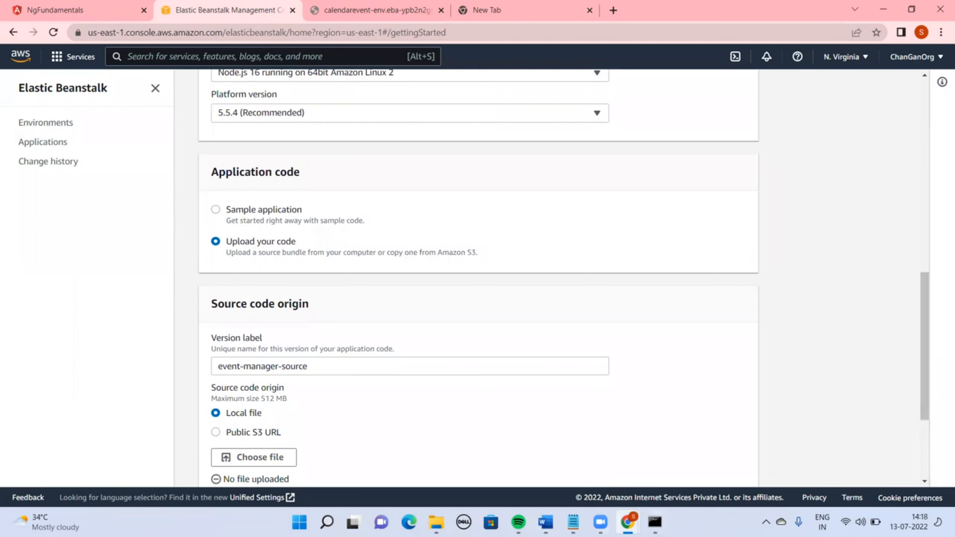
# Try to run ngbuild --prod in the project's command prompt
pyautogui.click(654, 522)
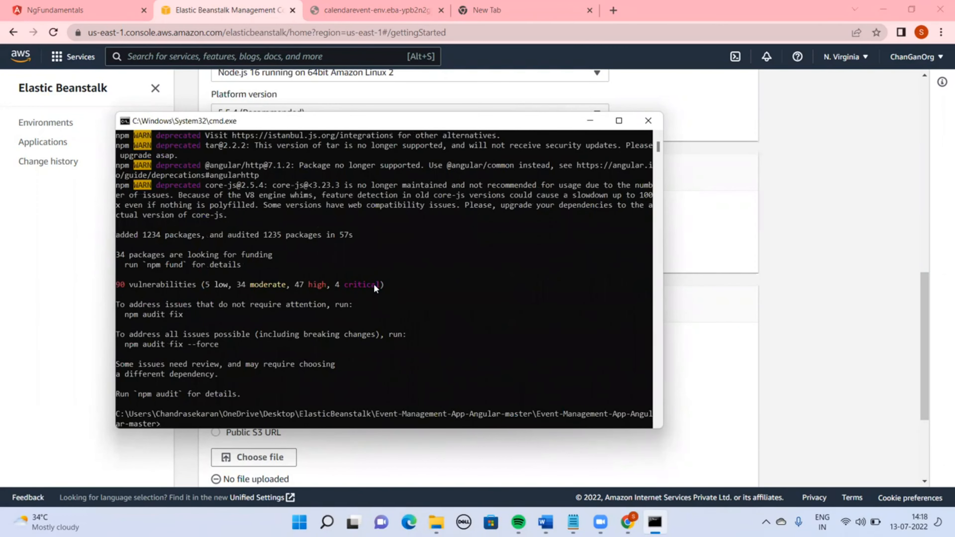
pyautogui.write('npm build')
pyautogui.press('BackSpace')
pyautogui.press('BackSpace')
pyautogui.press('BackSpace')
pyautogui.press('BackSpace')
pyautogui.press('BackSpace')
pyautogui.press('BackSpace')
pyautogui.press('BackSpace')
pyautogui.press('BackSpace')
pyautogui.press('BackSpace')
pyautogui.write('gbuild --prod')
pyautogui.press('Return')
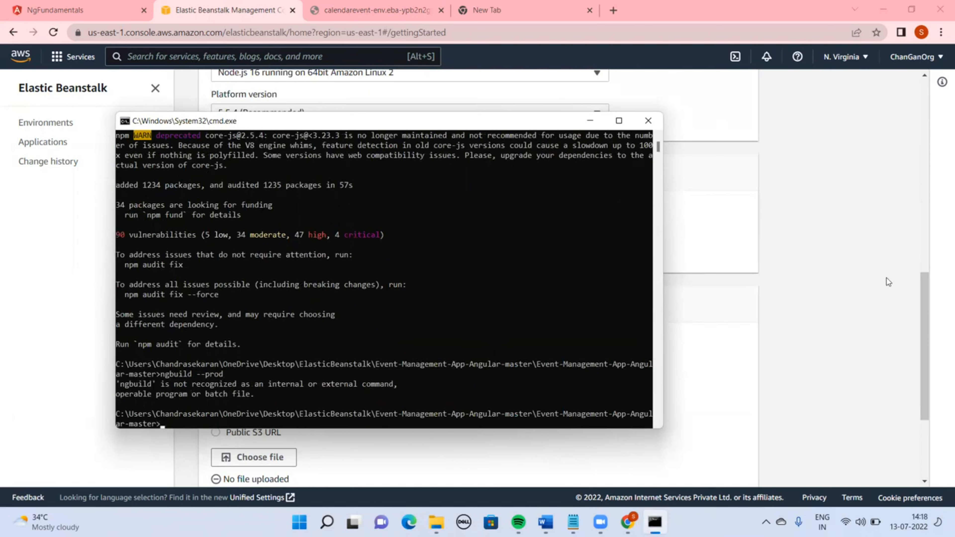
# Run ng build --prod to build the production bundle
pyautogui.write('ng build --prod')
pyautogui.press('Return')
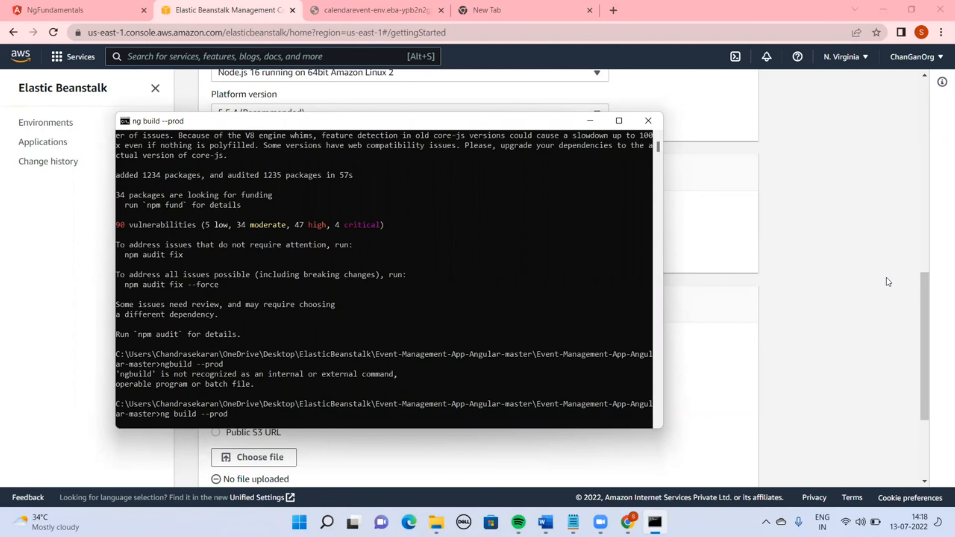
# Check the build progress in the command prompt and the project folder contents
pyautogui.click(805, 307)
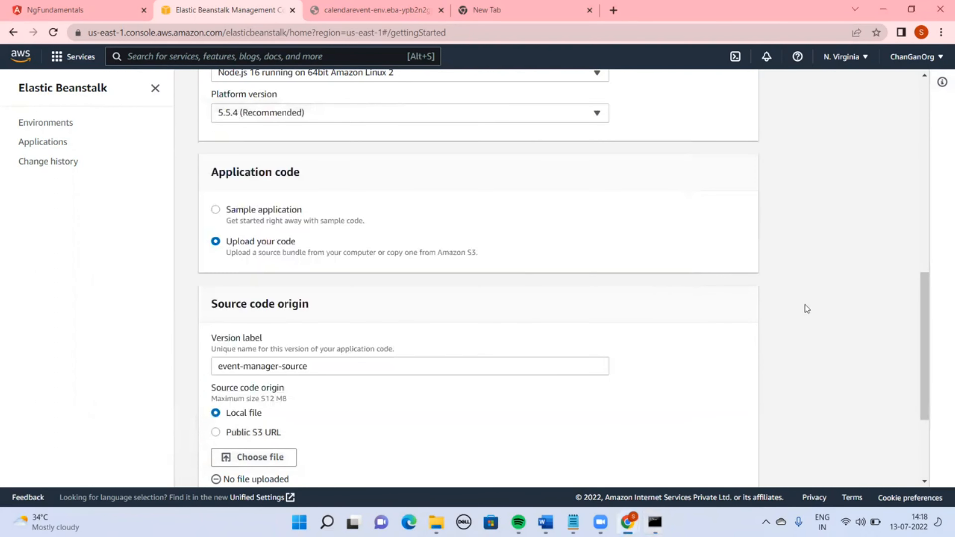
pyautogui.moveTo(436, 522)
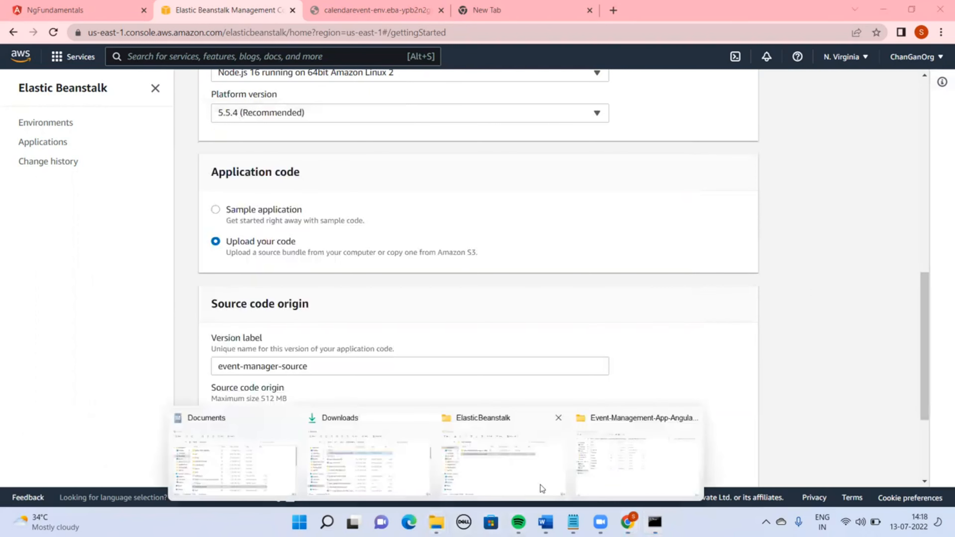
pyautogui.click(598, 470)
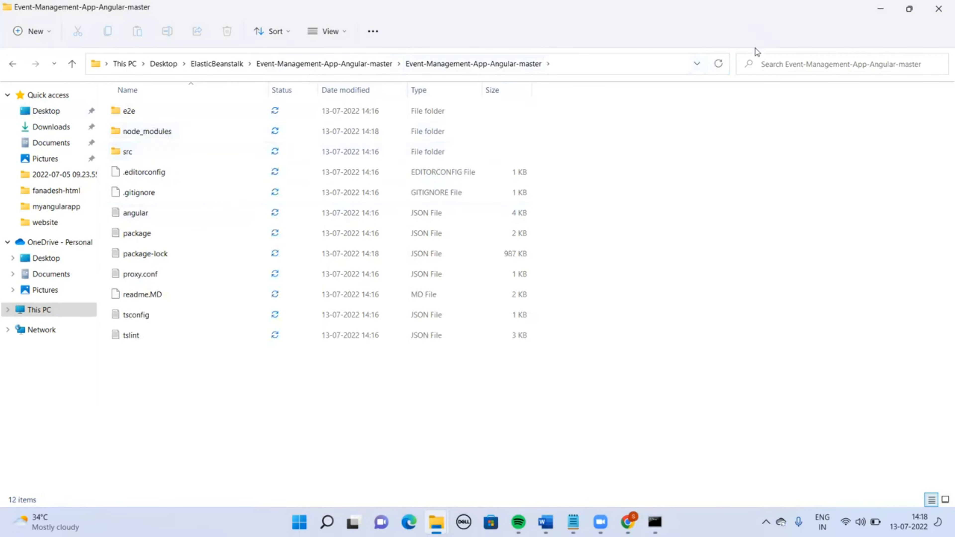
pyautogui.moveTo(545, 522)
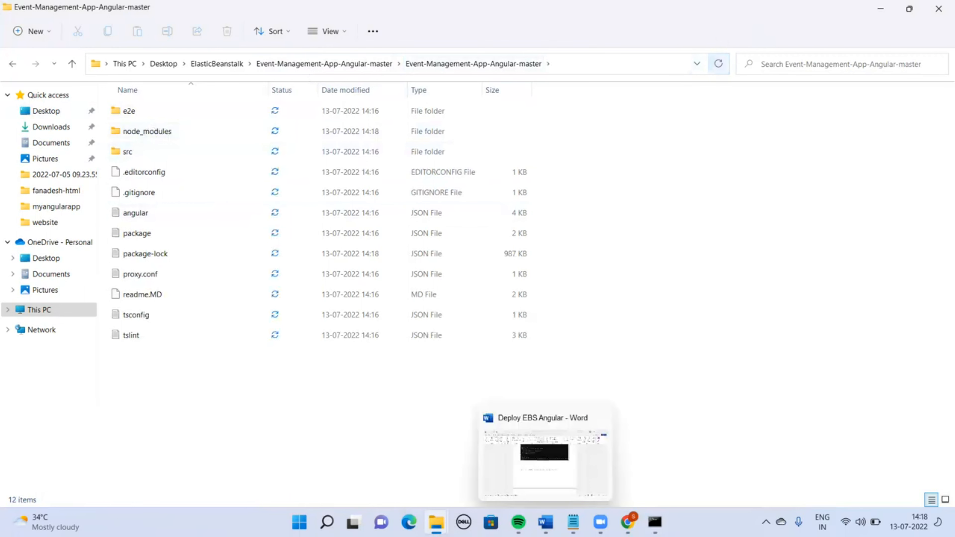
pyautogui.click(654, 522)
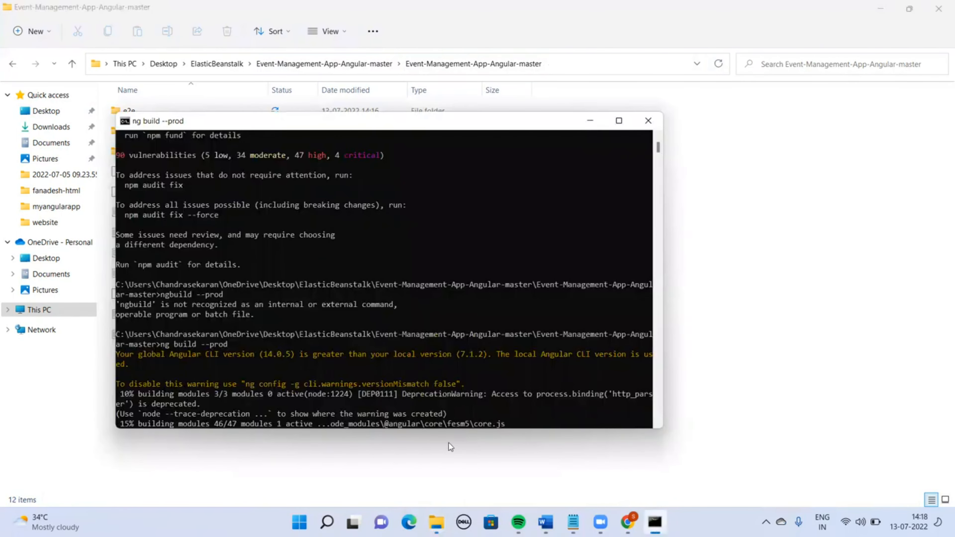
pyautogui.click(731, 155)
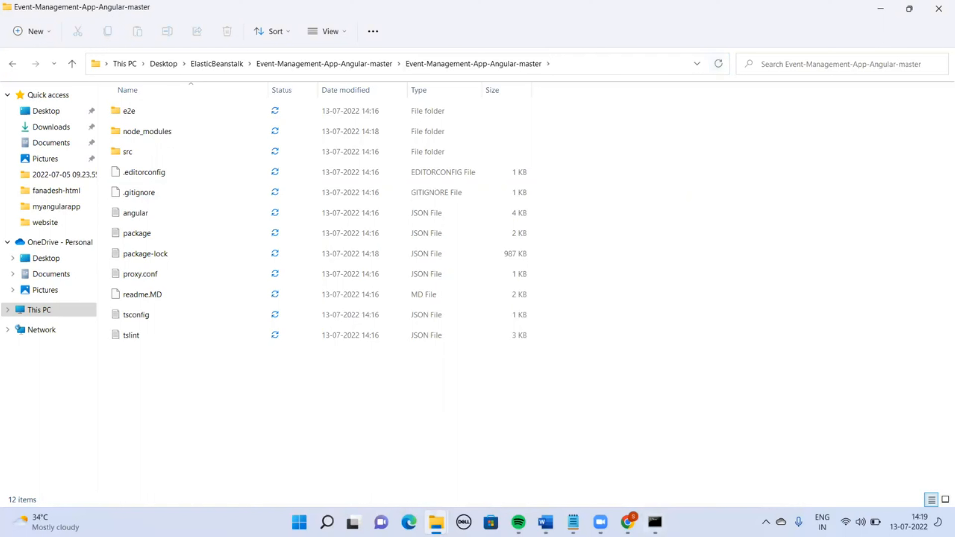
pyautogui.click(654, 522)
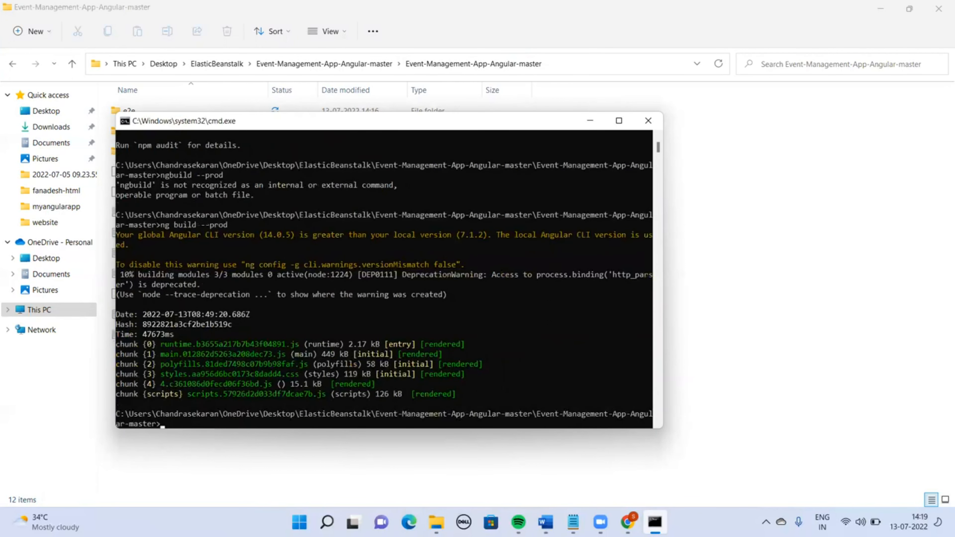
pyautogui.click(759, 53)
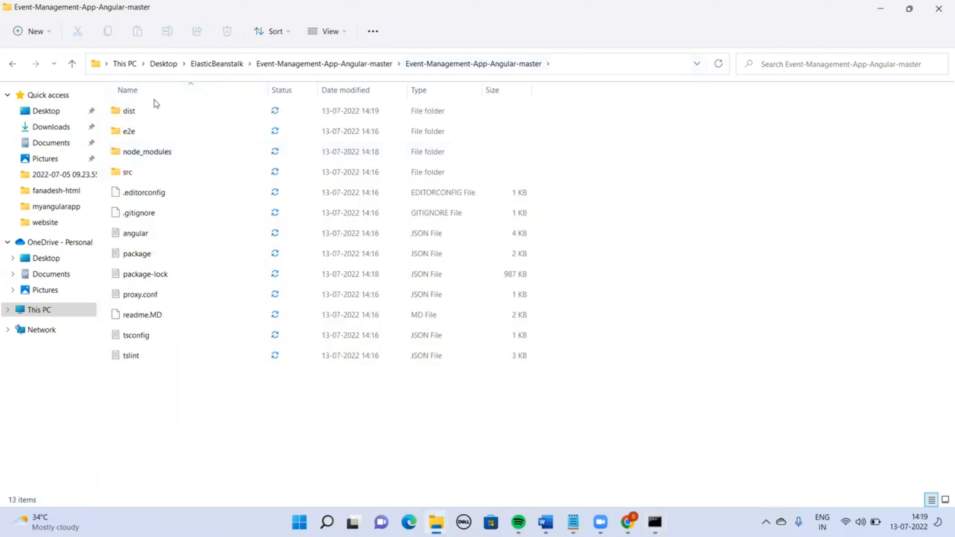
# Create a new folder named MyNodeApp inside the project folder
pyautogui.click(148, 112)
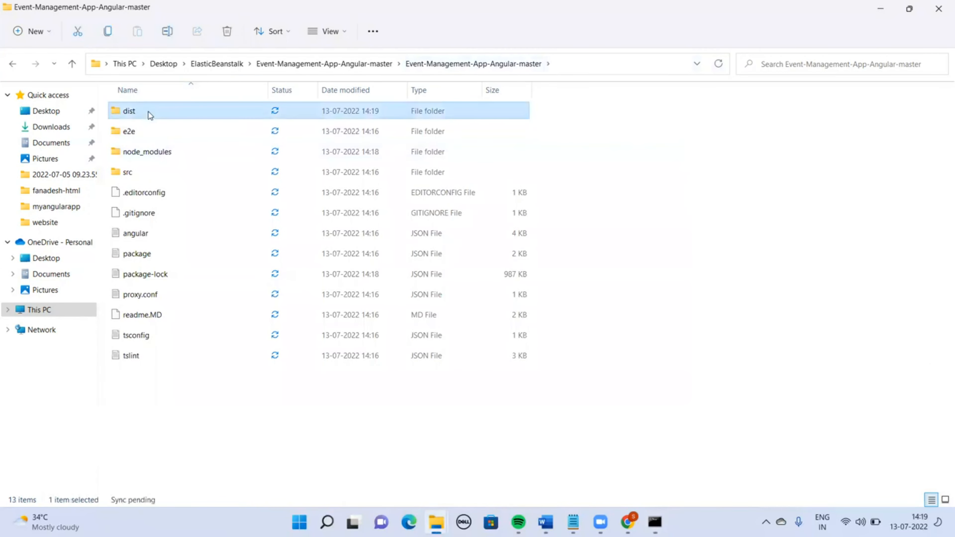
pyautogui.click(268, 433)
pyautogui.rightClick(269, 432)
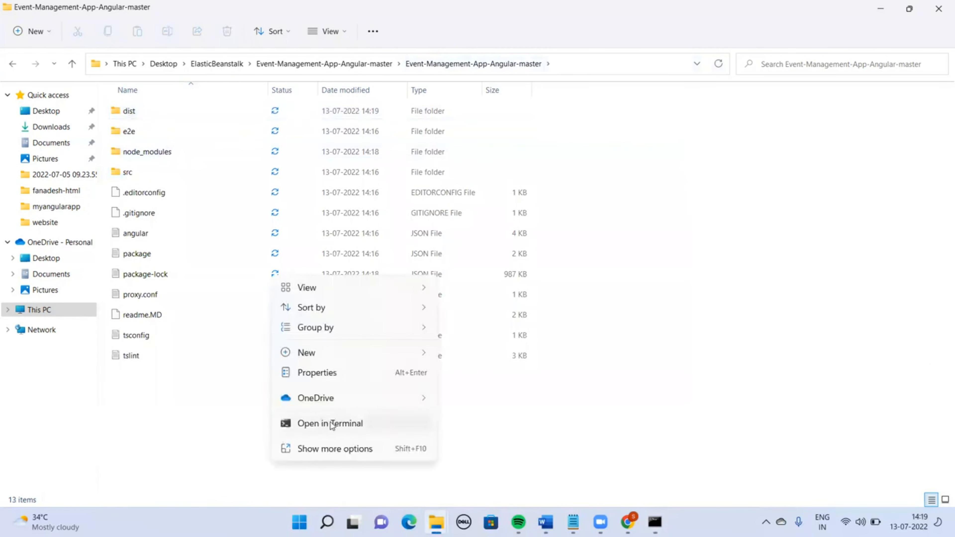
pyautogui.moveTo(336, 352)
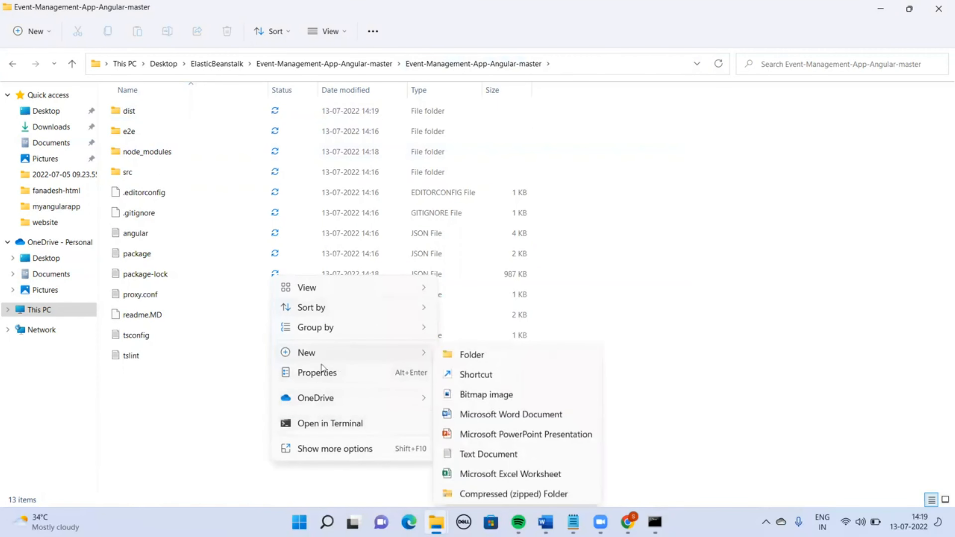
pyautogui.click(468, 354)
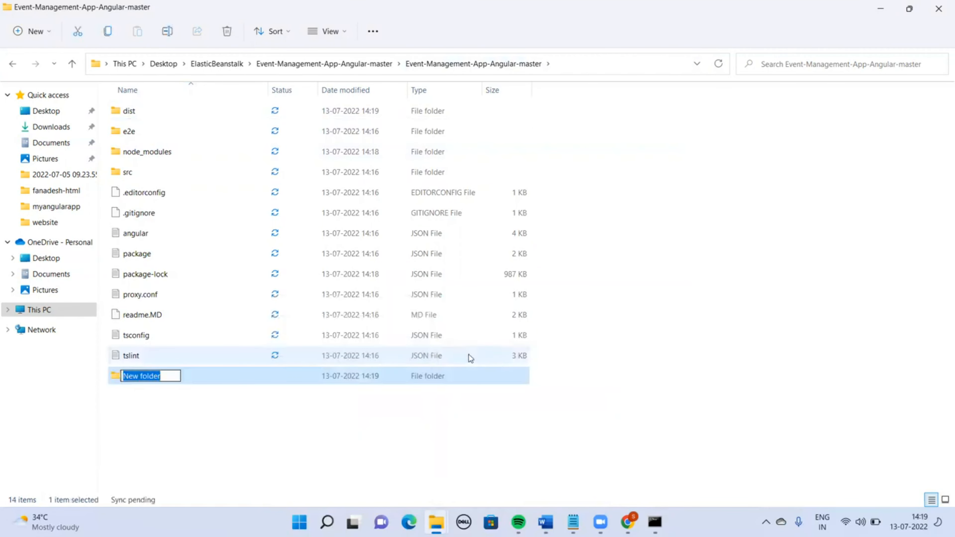
pyautogui.write('Nod')
pyautogui.press('BackSpace')
pyautogui.press('BackSpace')
pyautogui.press('BackSpace')
pyautogui.write('My')
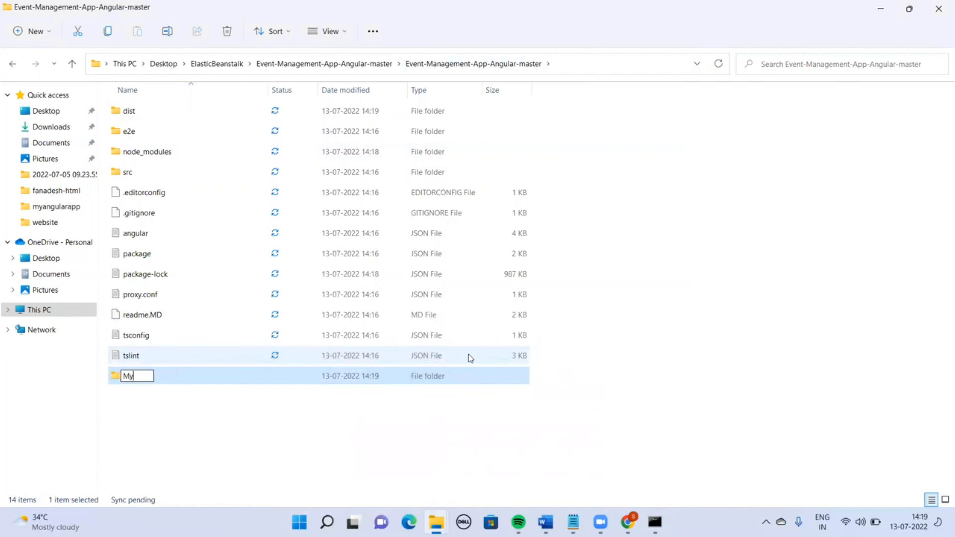
pyautogui.write('NodeApp')
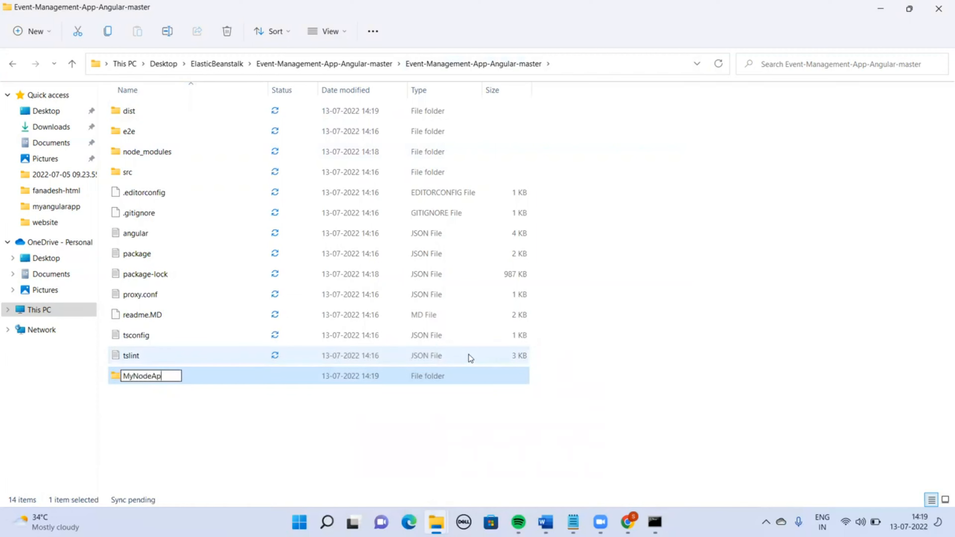
pyautogui.press('Return')
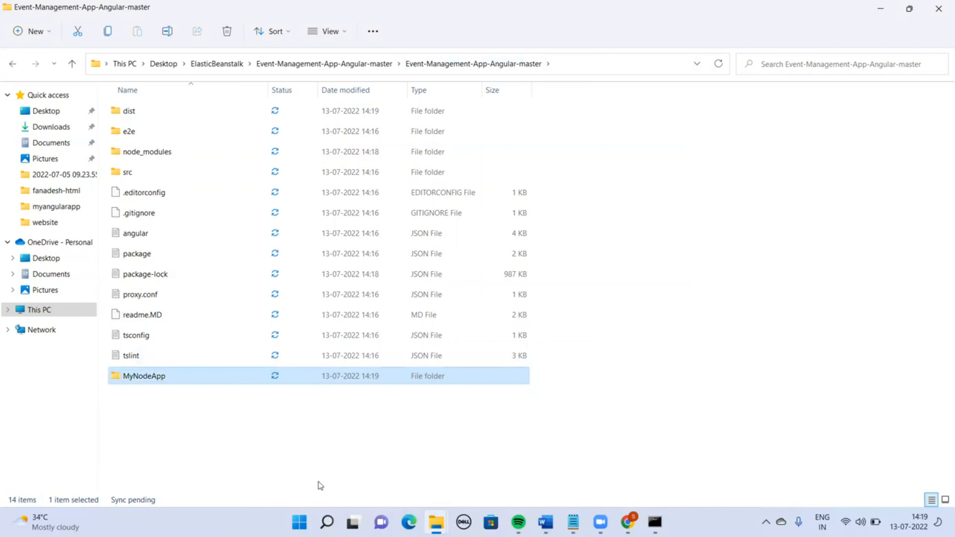
# Open the MyNodeApp folder
pyautogui.click(239, 410)
pyautogui.click(143, 377)
pyautogui.doubleClick(145, 377)
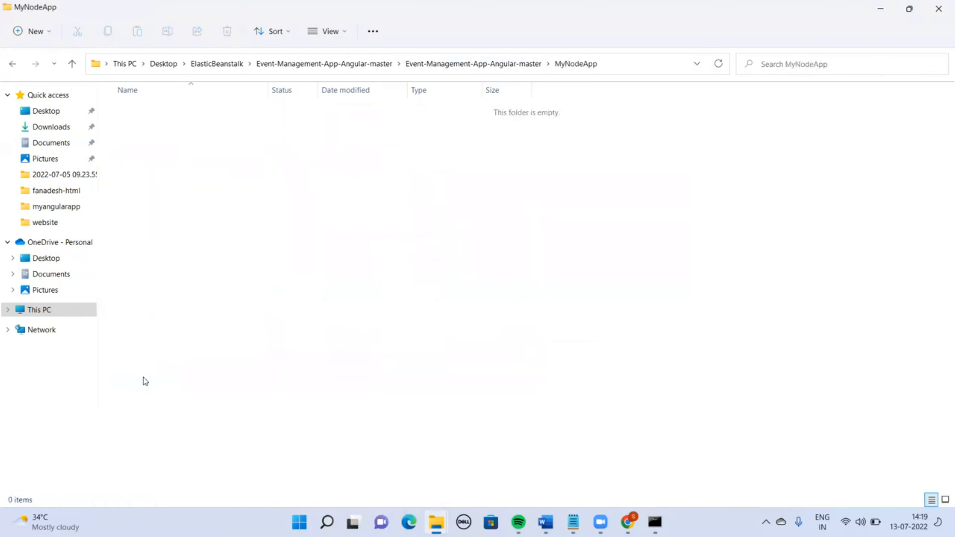
# Copy the MyNodeApp folder path and change the command prompt's directory to it with cd
pyautogui.click(594, 52)
pyautogui.hotkey('ctrl', 'c')
pyautogui.hotkey('alt', 'Tab')
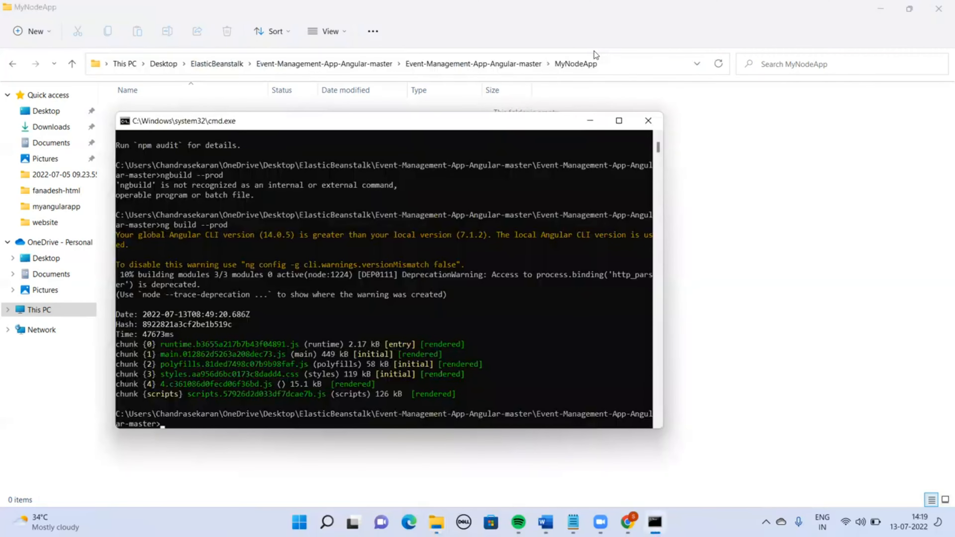
pyautogui.write('cd')
pyautogui.rightClick(610, 68)
pyautogui.hotkey('alt', 'Tab')
pyautogui.write('cd')
pyautogui.hotkey('ctrl', 'v')
pyautogui.press('Return')
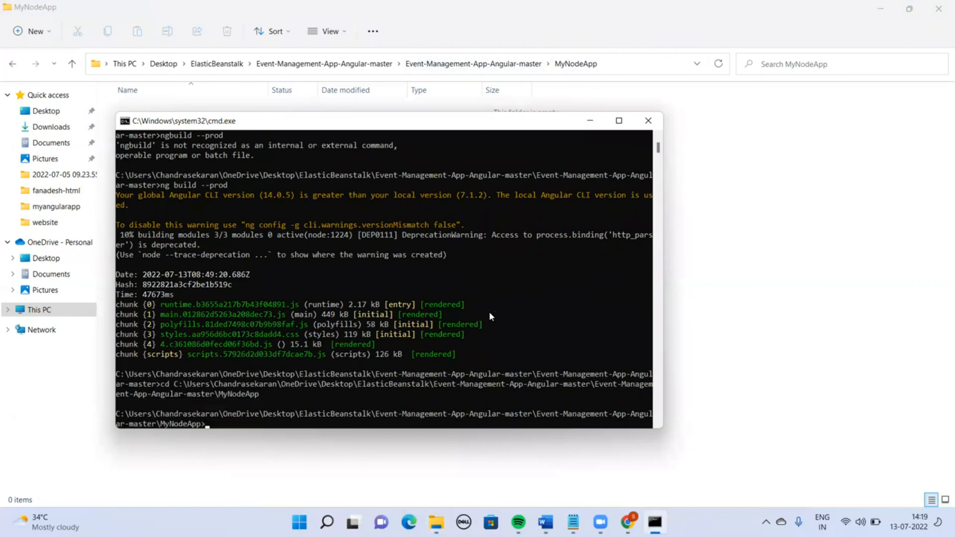
# Run npm init, keeping the default name and version, and enter the description 'to test elasticbeans talk'
pyautogui.write('npm init')
pyautogui.press('Return')
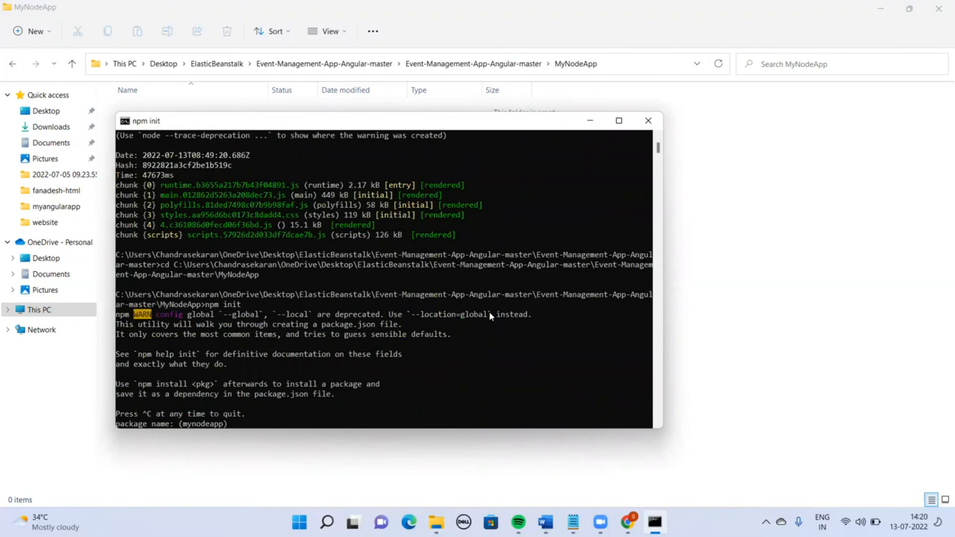
pyautogui.press('Return')
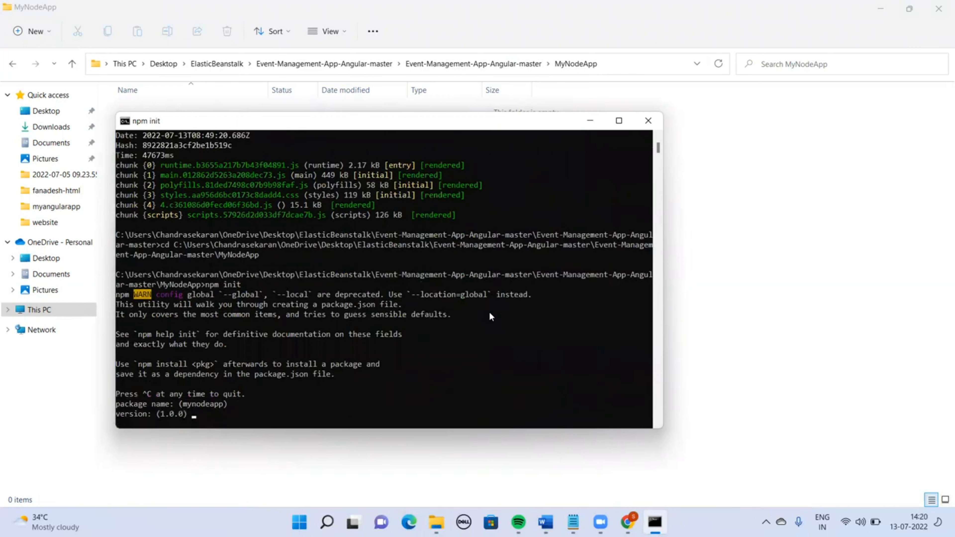
pyautogui.press('Return')
pyautogui.write('t')
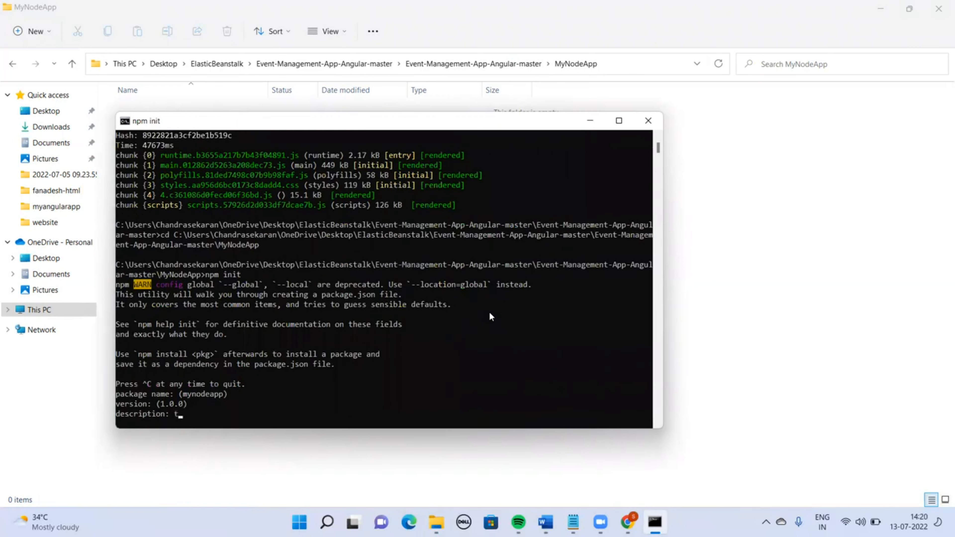
pyautogui.write('o test eal')
pyautogui.write('as')
pyautogui.write('ticbeans')
pyautogui.write(' talk')
pyautogui.press('Return')
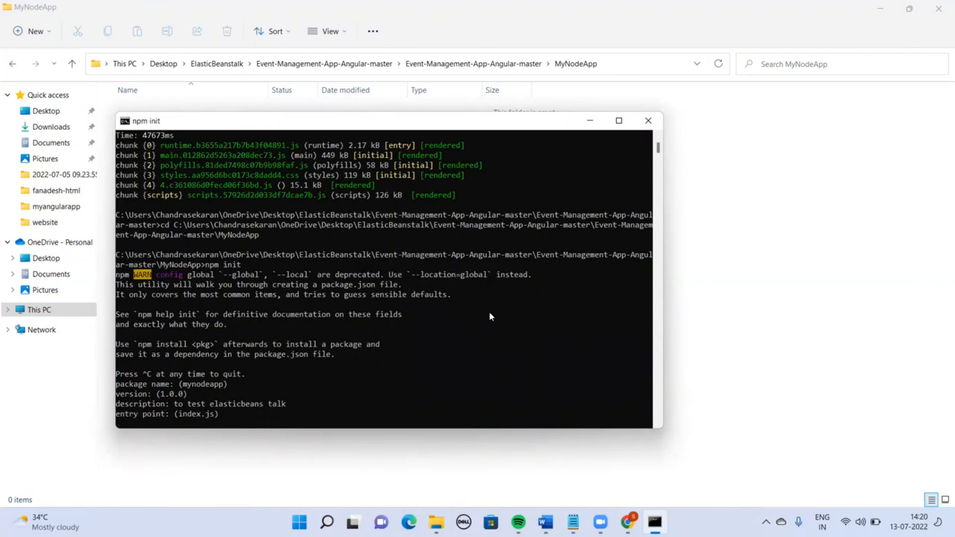
# Set the entry point to server.js, accept the remaining defaults and confirm with yes
pyautogui.write('server.js')
pyautogui.press('Return')
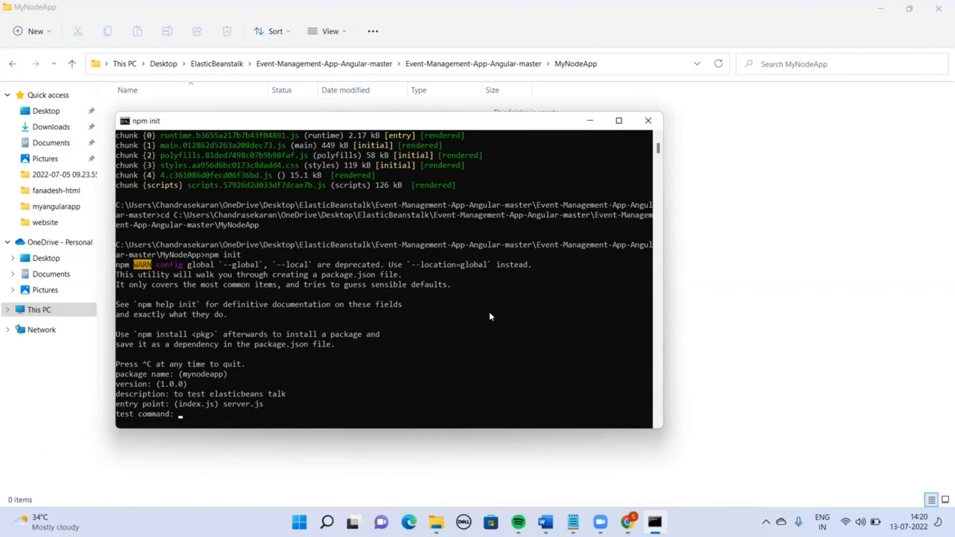
pyautogui.press('Return')
pyautogui.press('Return')
pyautogui.press('Return')
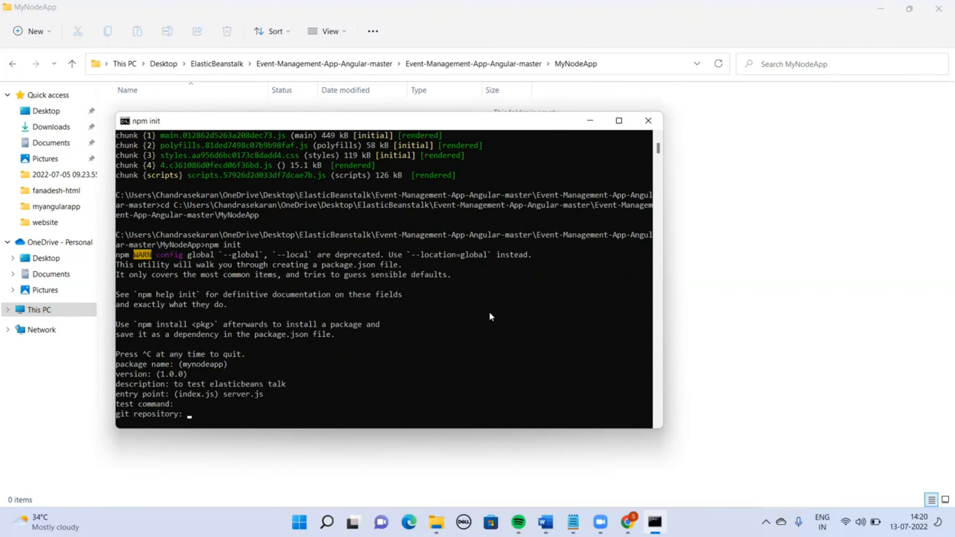
pyautogui.press('Return')
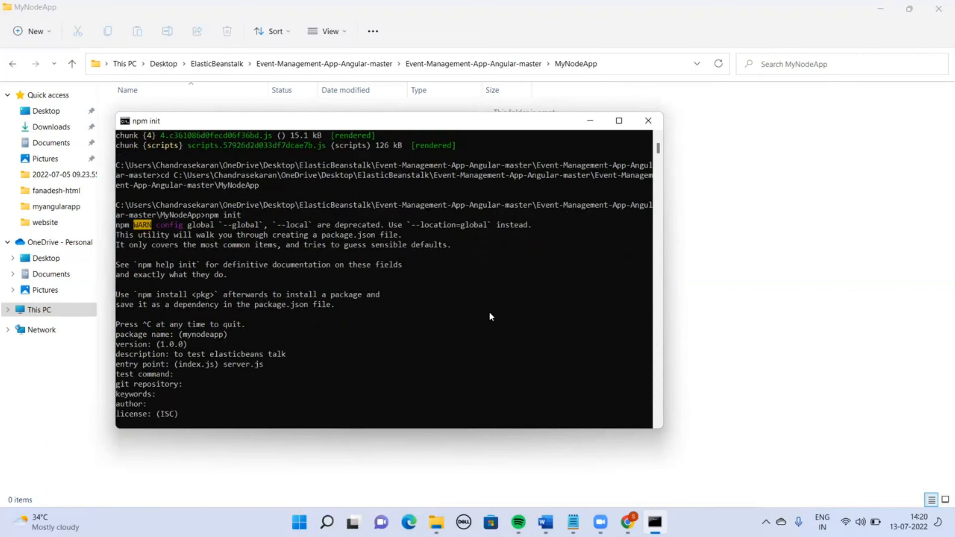
pyautogui.press('Return')
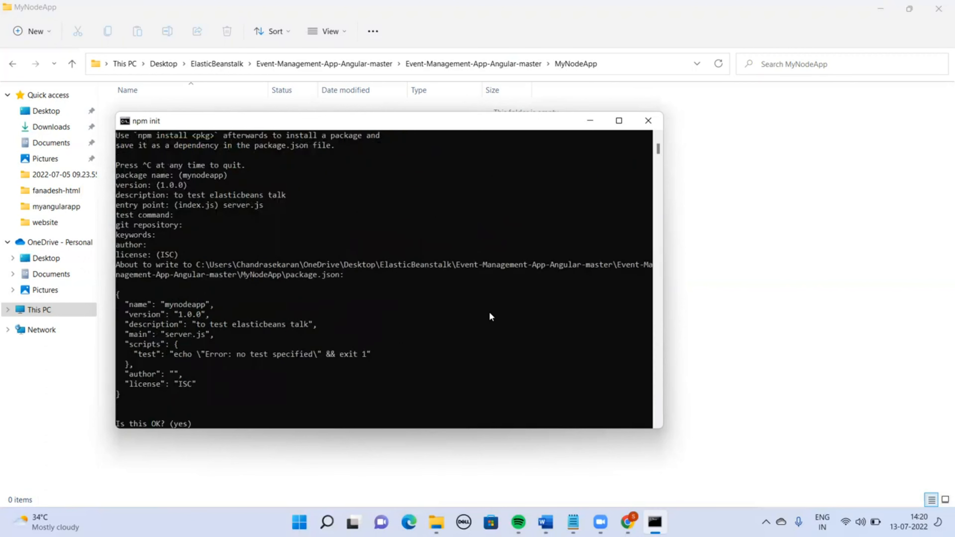
pyautogui.write('yes')
pyautogui.press('Return')
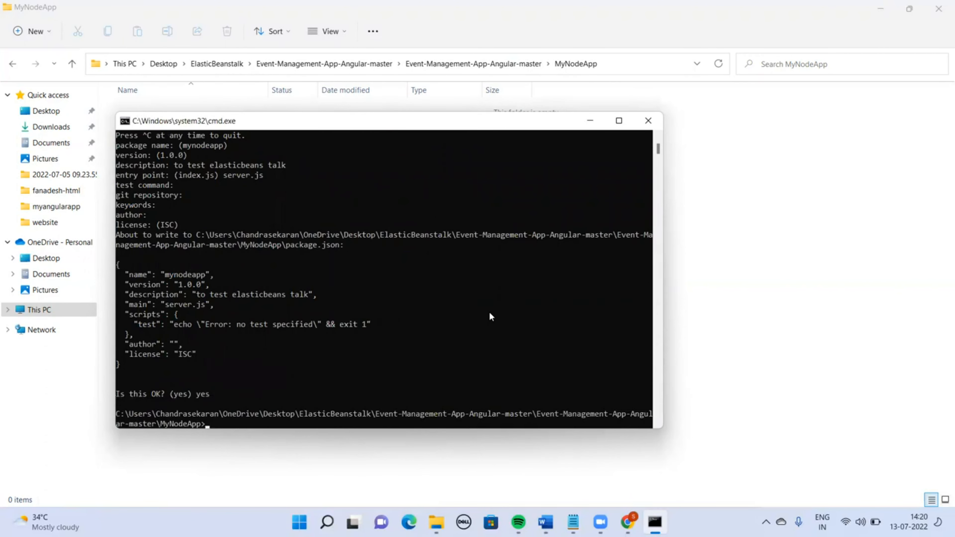
# Open the generated package.json in Notepad to check its main entry point
pyautogui.click(866, 340)
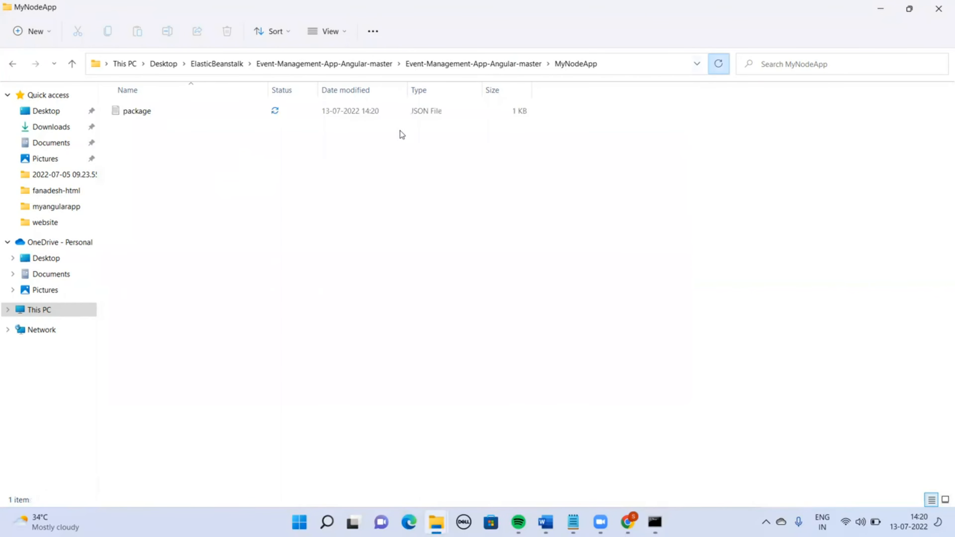
pyautogui.doubleClick(139, 113)
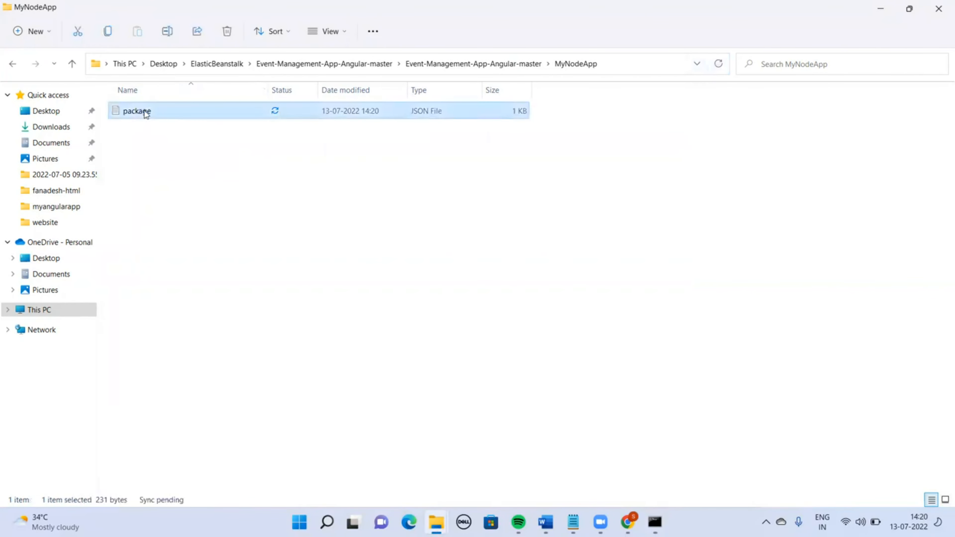
pyautogui.moveTo(147, 249); pyautogui.dragTo(195, 246)
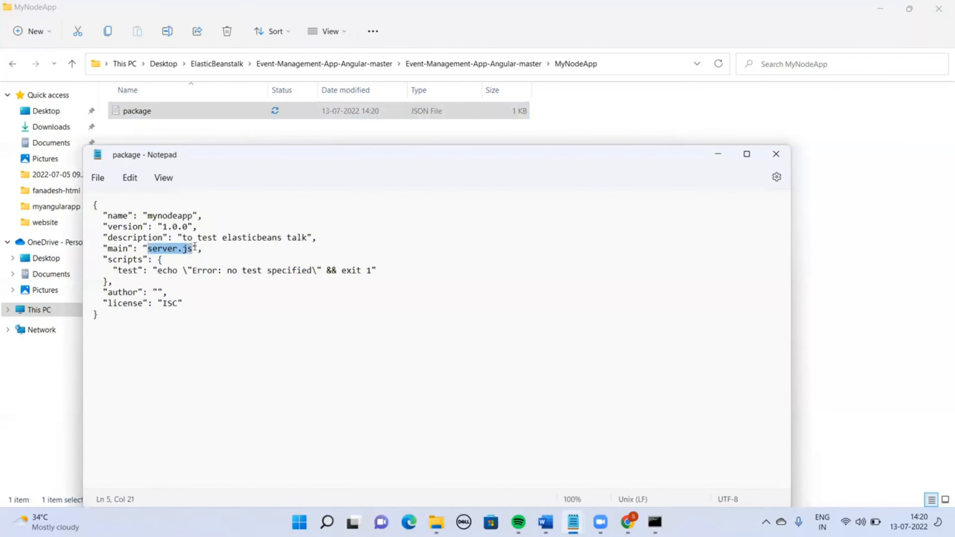
pyautogui.click(785, 153)
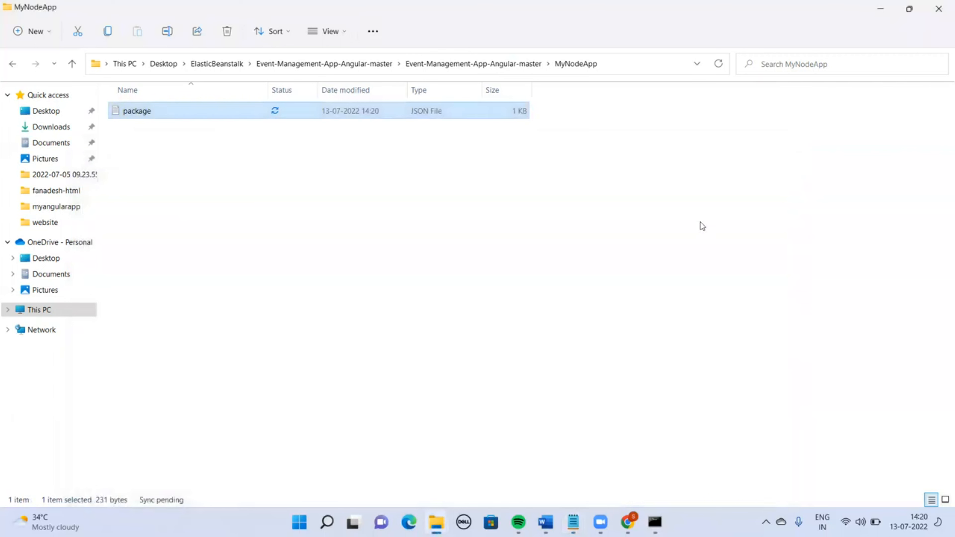
pyautogui.click(687, 249)
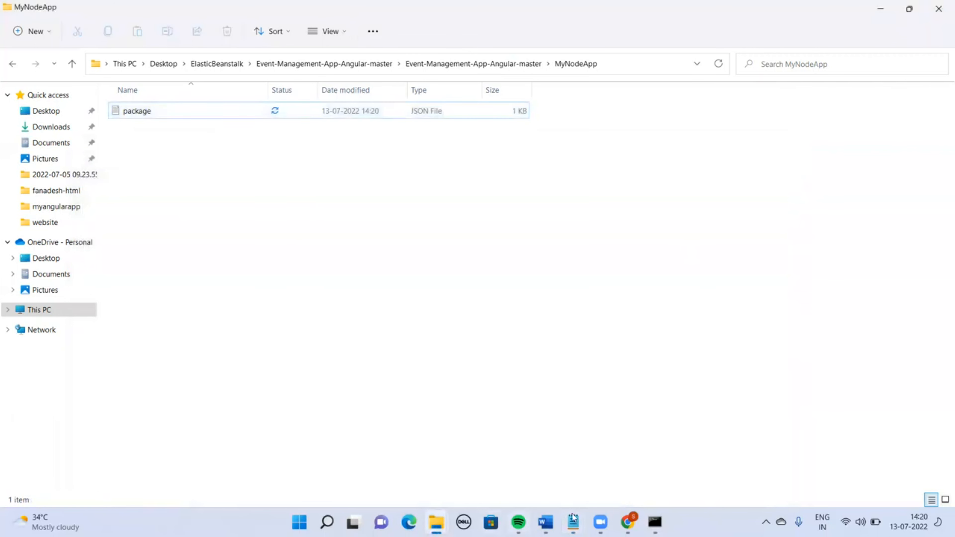
pyautogui.click(654, 521)
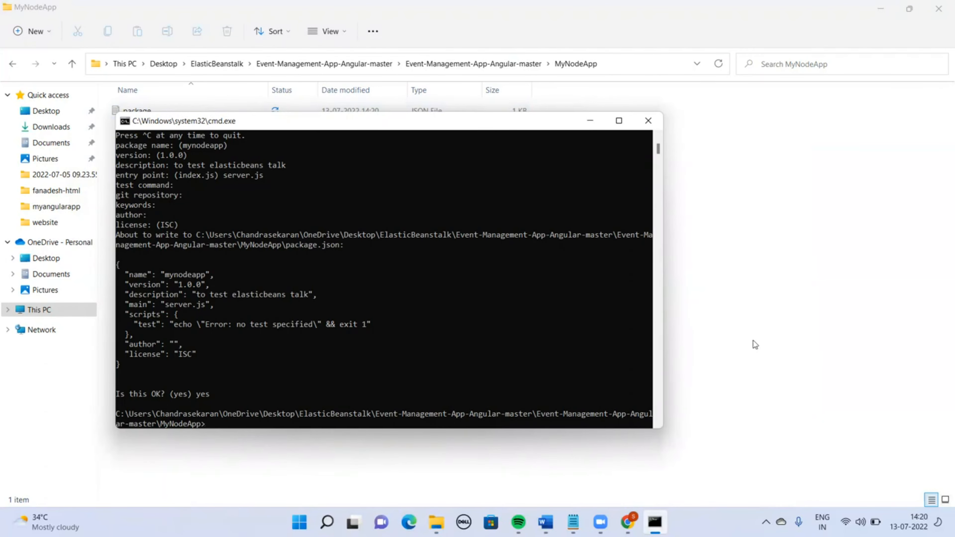
pyautogui.click(734, 327)
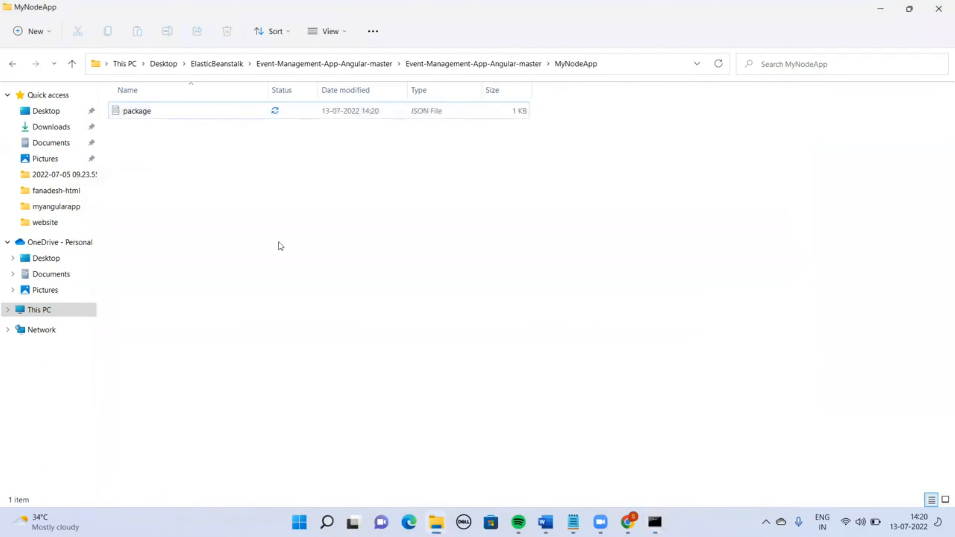
# Open a new blank Notepad document
pyautogui.press('super+r')
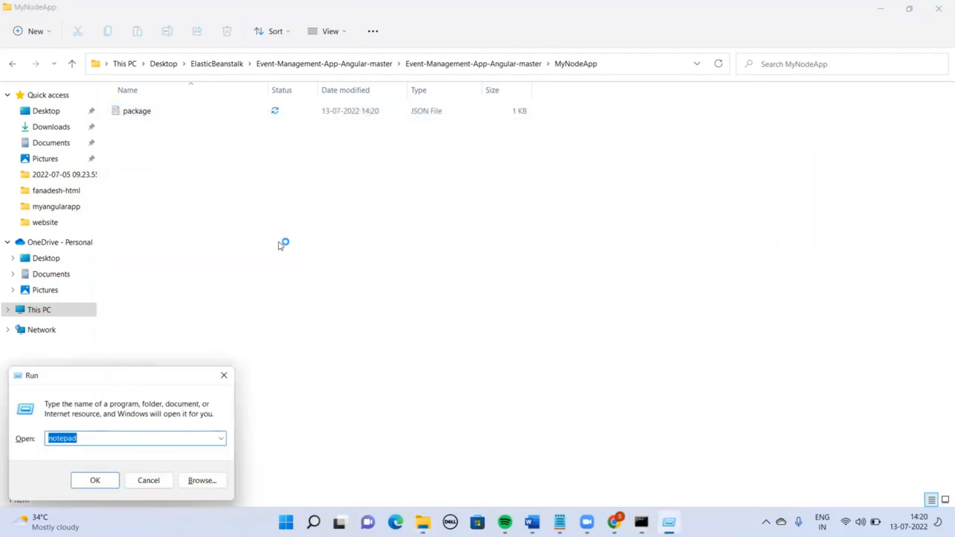
pyautogui.press('Return')
pyautogui.write('ser')
pyautogui.press('BackSpace')
pyautogui.press('BackSpace')
pyautogui.press('BackSpace')
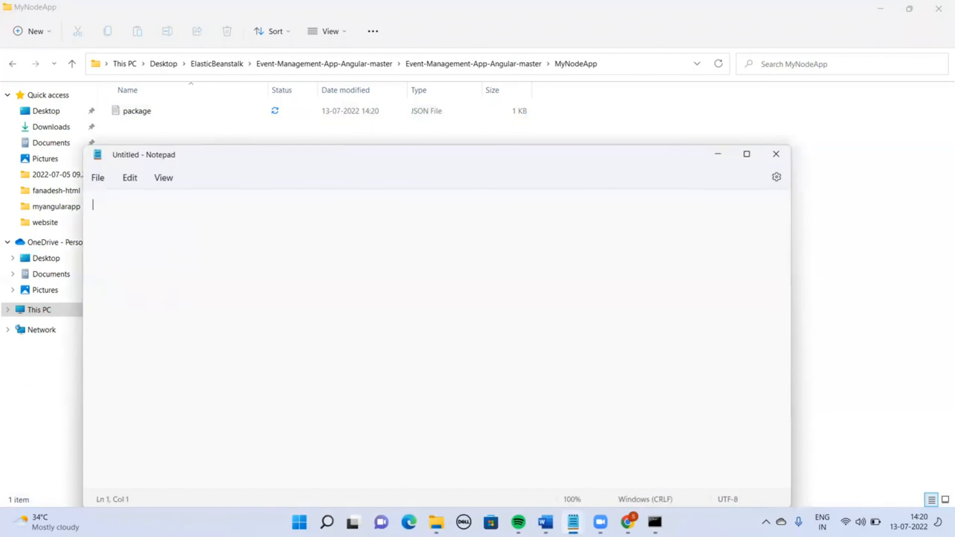
# Start saving the blank document as server.js with the file type set to All files
pyautogui.hotkey('alt', 'f')
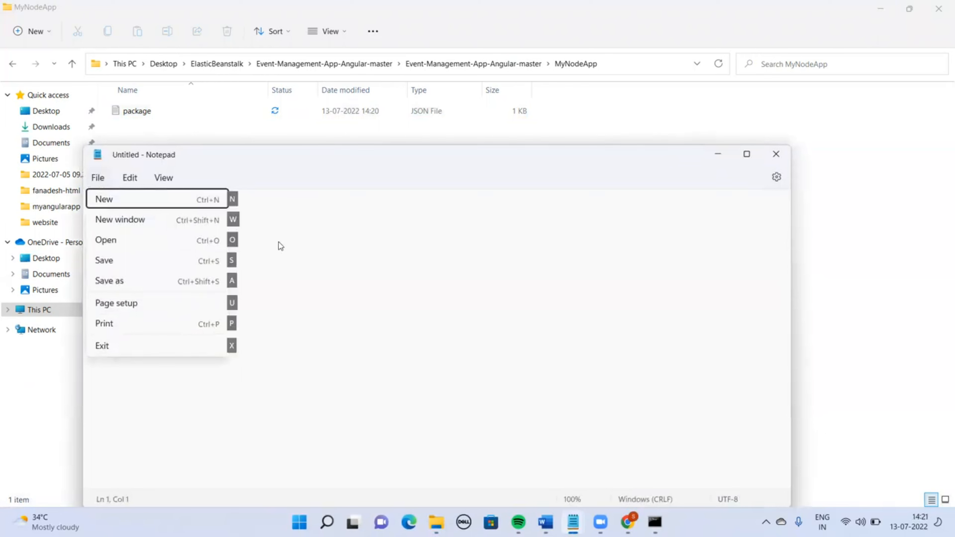
pyautogui.press('Down')
pyautogui.press('Down')
pyautogui.press('Down')
pyautogui.press('Down')
pyautogui.press('Return')
pyautogui.write('server.js')
pyautogui.press('Tab')
pyautogui.press('Down')
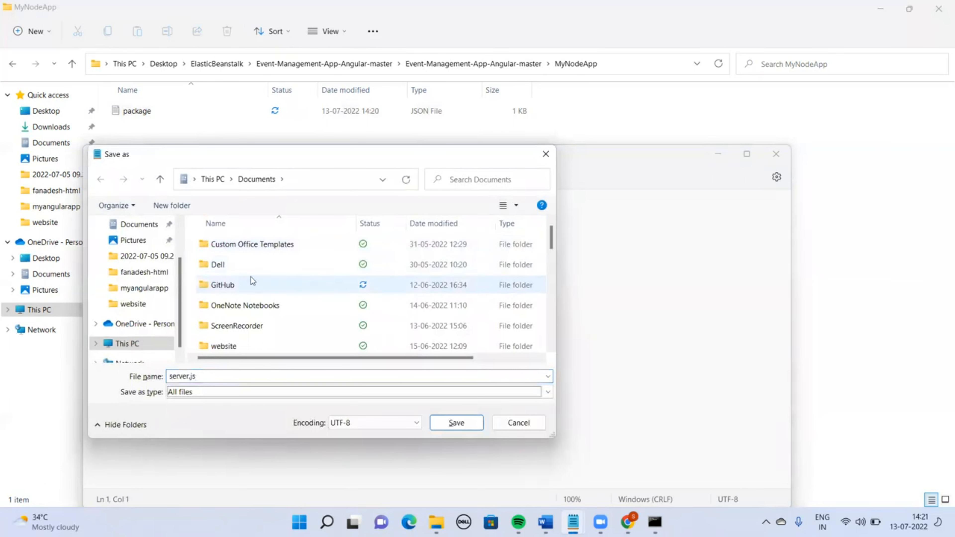
# Paste the MyNodeApp folder path into the save dialog, save server.js there, and close Notepad
pyautogui.click(444, 125)
pyautogui.hotkey('alt', 'd')
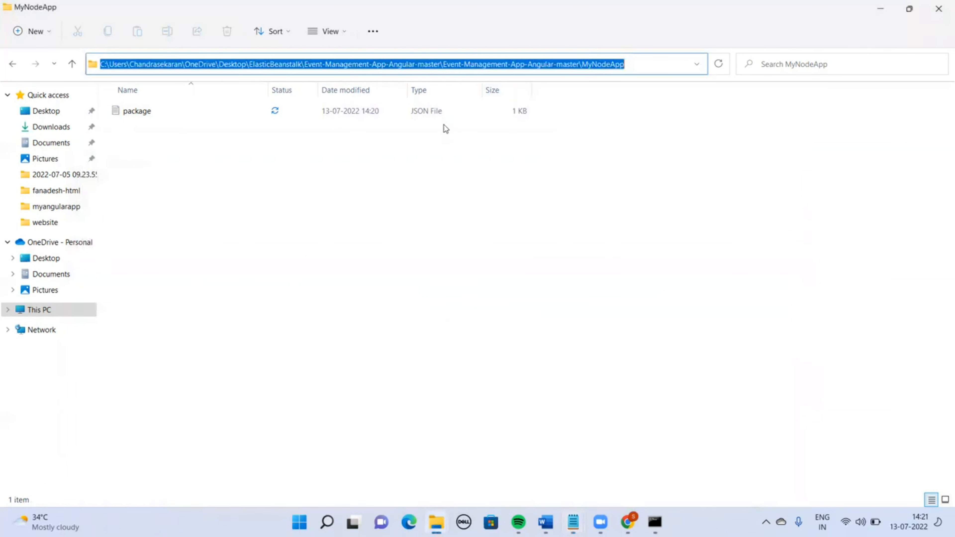
pyautogui.hotkey('alt', 'Tab')
pyautogui.click(325, 179)
pyautogui.hotkey('ctrl', 'v')
pyautogui.press('Return')
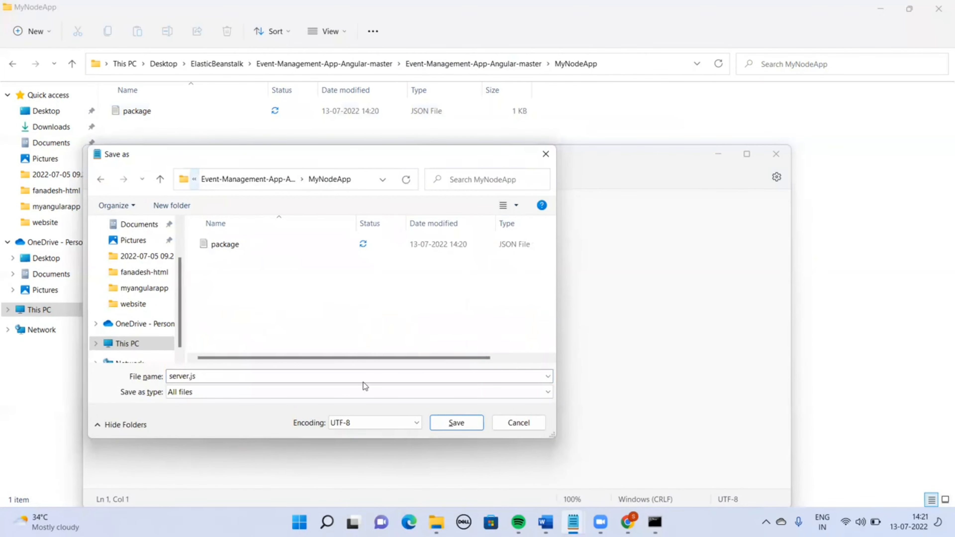
pyautogui.click(454, 421)
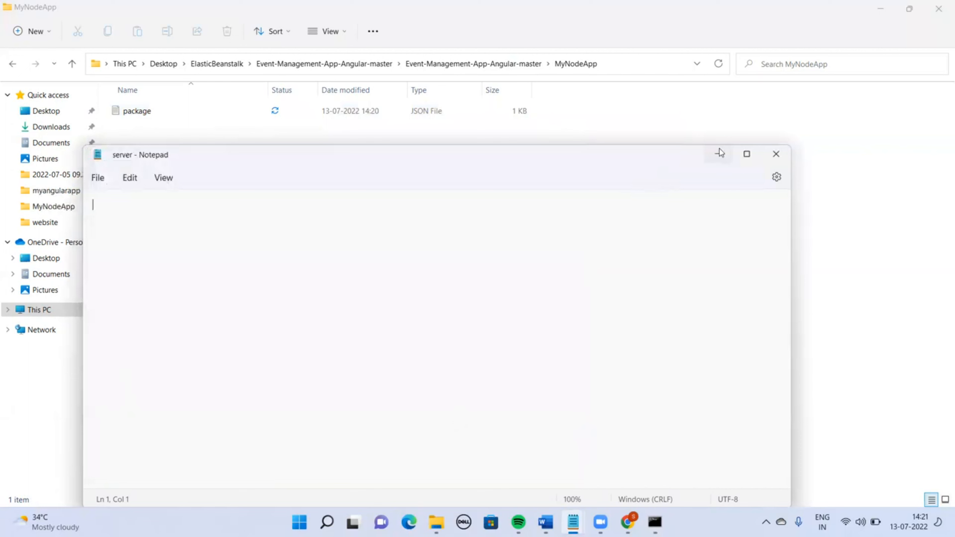
pyautogui.click(776, 148)
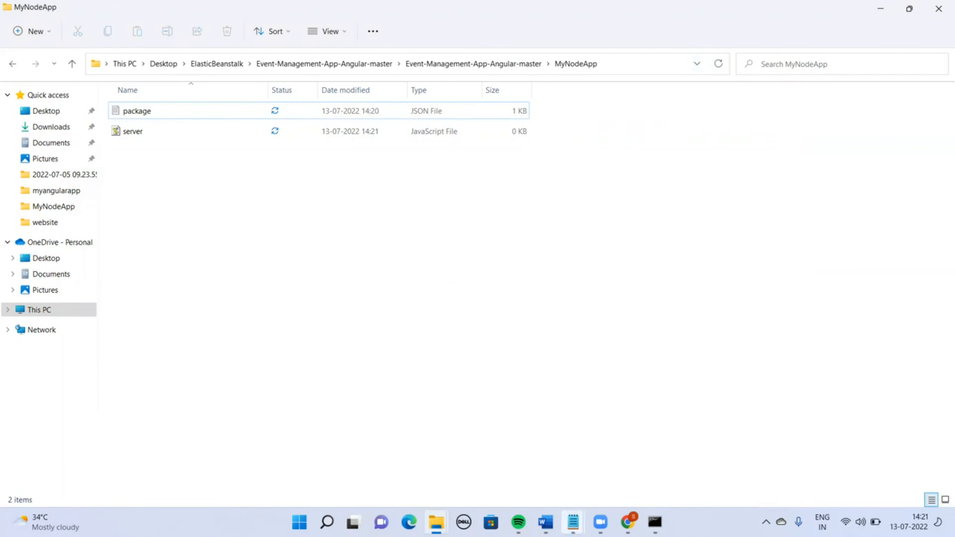
pyautogui.moveTo(572, 523)
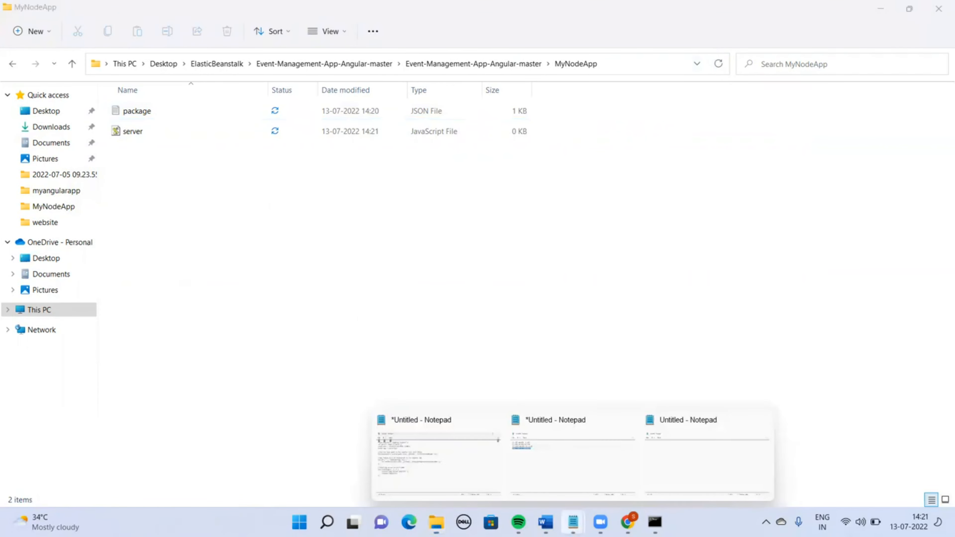
pyautogui.click(465, 465)
pyautogui.click(345, 212)
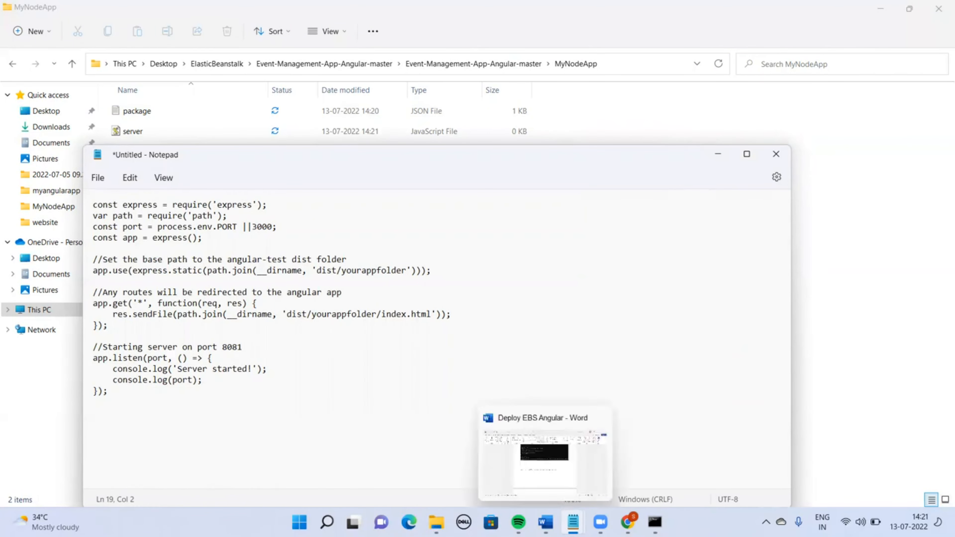
pyautogui.click(573, 522)
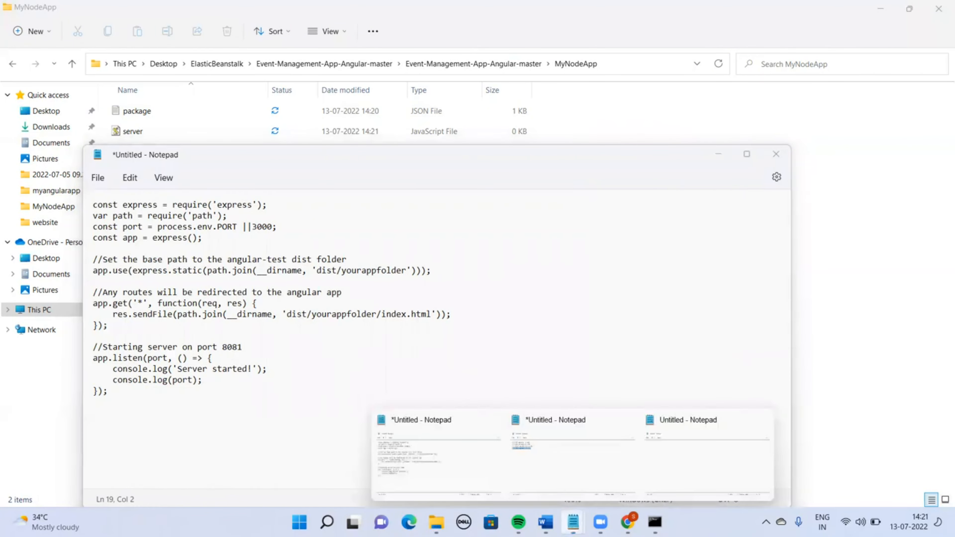
pyautogui.click(677, 462)
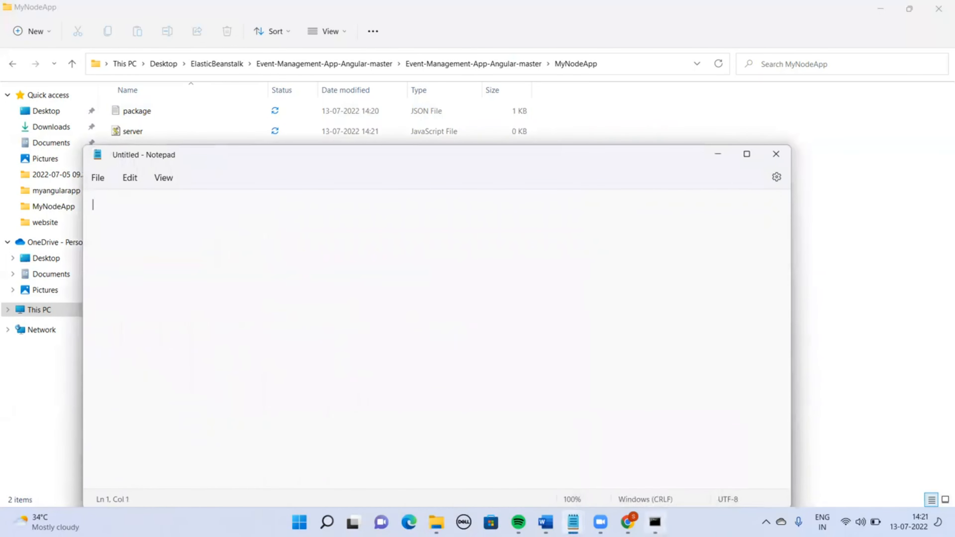
# Install the express and path packages in MyNodeApp with npm, saving them as dependencies
pyautogui.click(655, 522)
pyautogui.write('np')
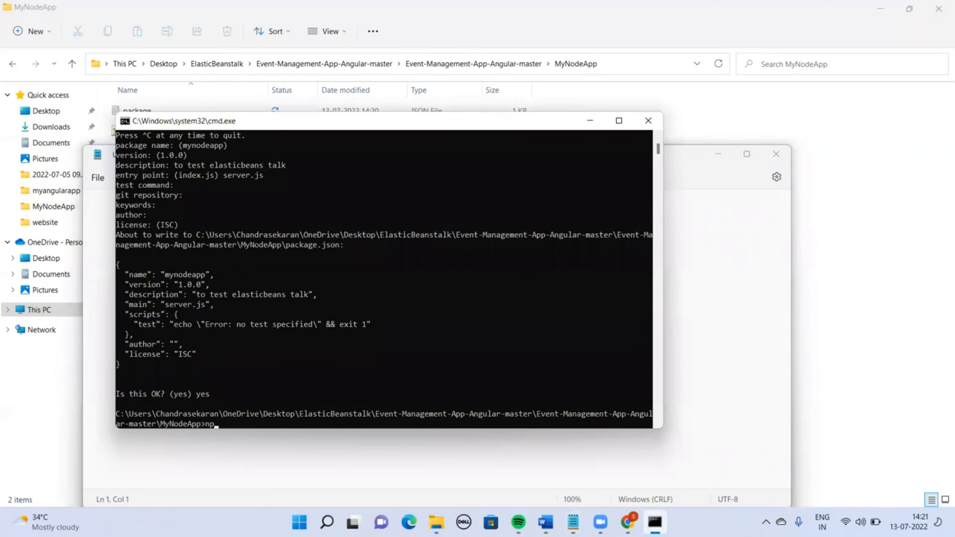
pyautogui.write('m insntall')
pyautogui.press('BackSpace')
pyautogui.press('BackSpace')
pyautogui.press('BackSpace')
pyautogui.press('BackSpace')
pyautogui.press('BackSpace')
pyautogui.press('BackSpace')
pyautogui.write('tall exoress')
pyautogui.press('BackSpace')
pyautogui.press('BackSpace')
pyautogui.press('BackSpace')
pyautogui.press('BackSpace')
pyautogui.press('BackSpace')
pyautogui.write('press path --save')
pyautogui.press('Return')
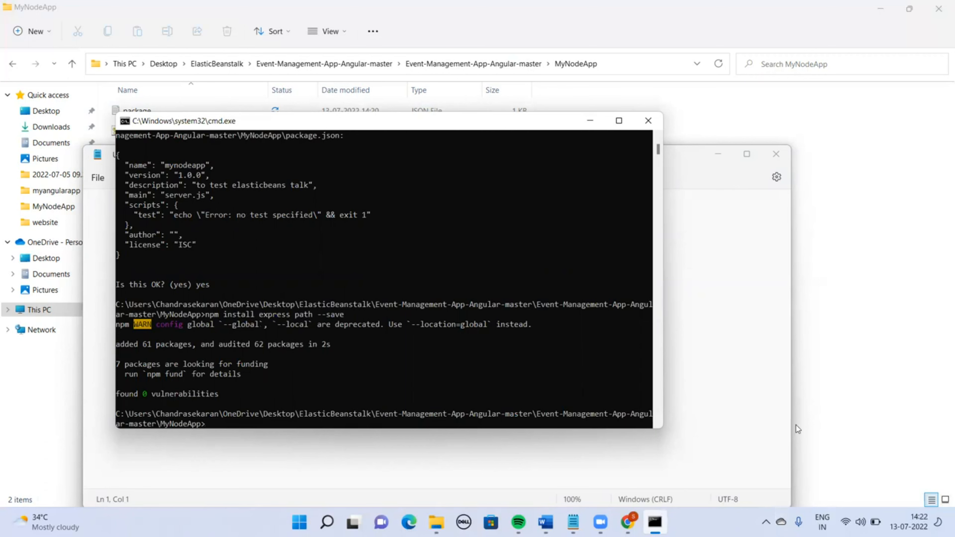
# Copy the built dist folder from the project folder into MyNodeApp
pyautogui.click(840, 369)
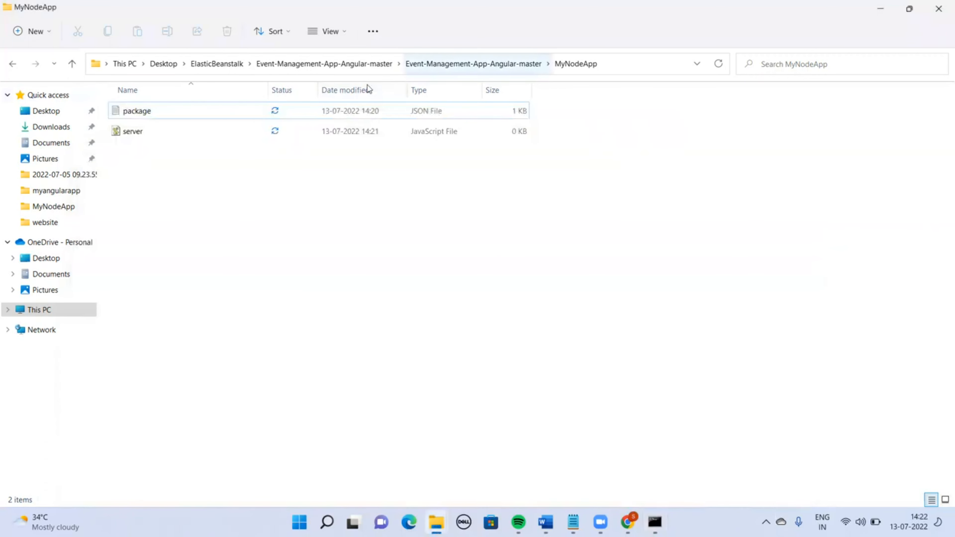
pyautogui.click(432, 64)
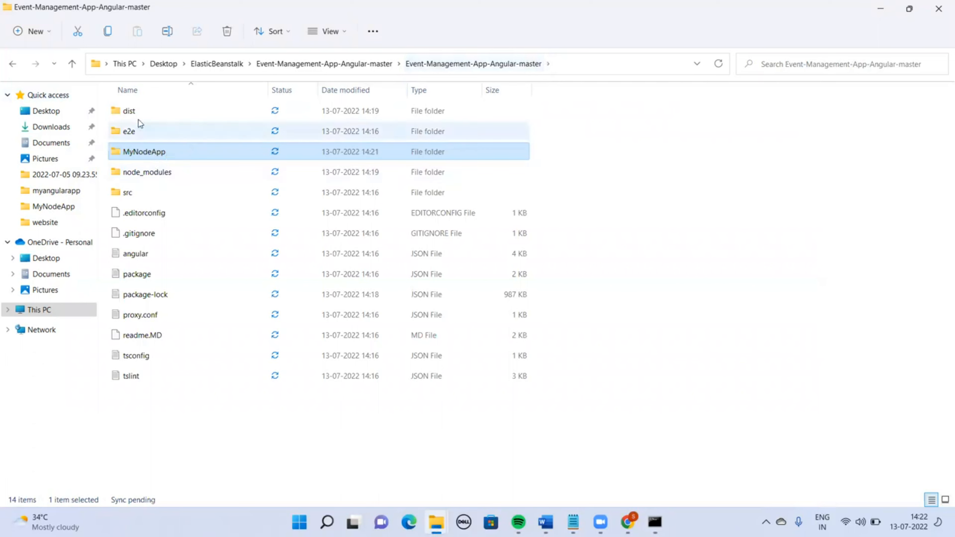
pyautogui.click(134, 112)
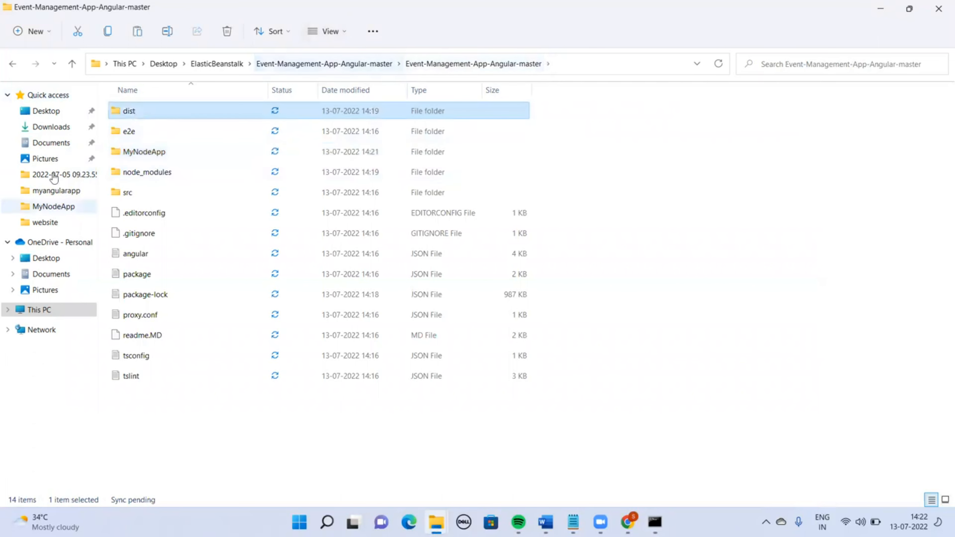
pyautogui.doubleClick(130, 151)
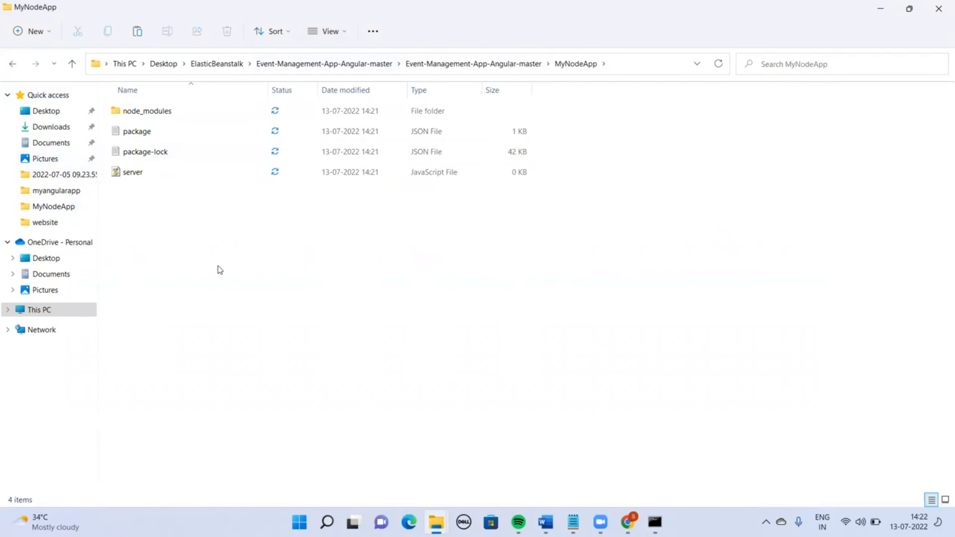
pyautogui.hotkey('ctrl', 'v')
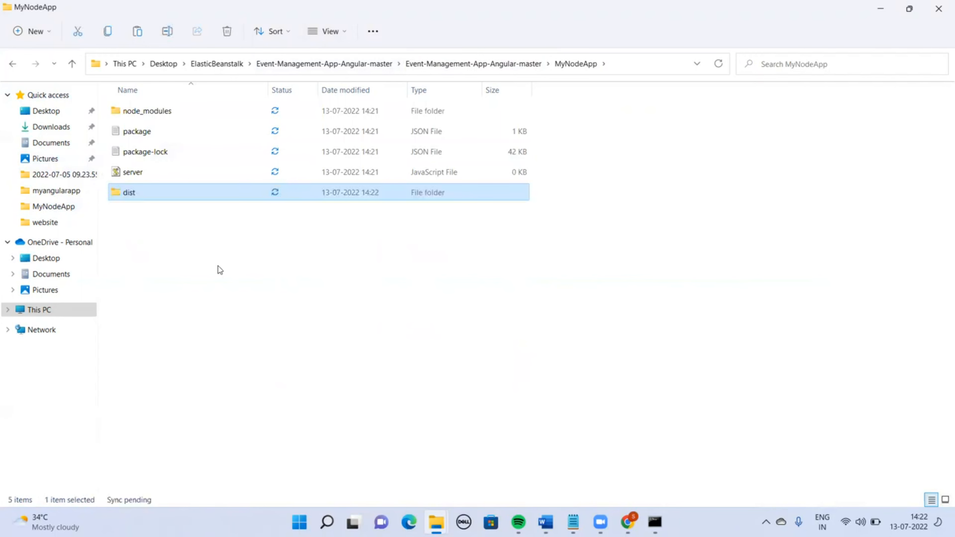
# Open server.js from MyNodeApp in Notepad
pyautogui.click(131, 176)
pyautogui.rightClick(131, 176)
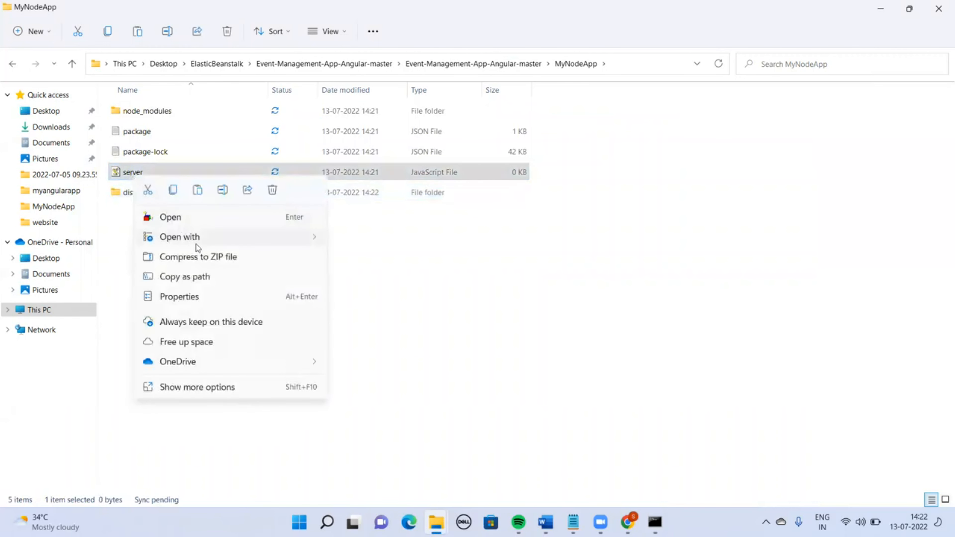
pyautogui.moveTo(197, 248)
pyautogui.click(401, 262)
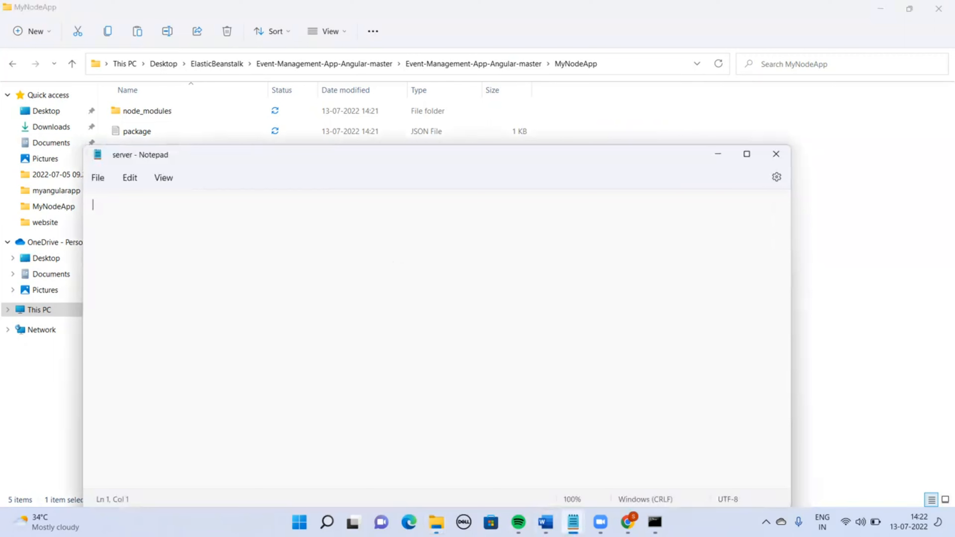
# Copy the name of the ng-fundamentals build folder inside MyNodeApp's dist folder
pyautogui.click(573, 522)
pyautogui.click(373, 463)
pyautogui.click(257, 343)
pyautogui.press('Up')
pyautogui.press('Up')
pyautogui.press('Up')
pyautogui.press('Up')
pyautogui.press('Up')
pyautogui.press('Up')
pyautogui.press('Up')
pyautogui.press('Up')
pyautogui.press('Up')
pyautogui.press('Up')
pyautogui.press('Up')
pyautogui.press('Up')
pyautogui.press('Up')
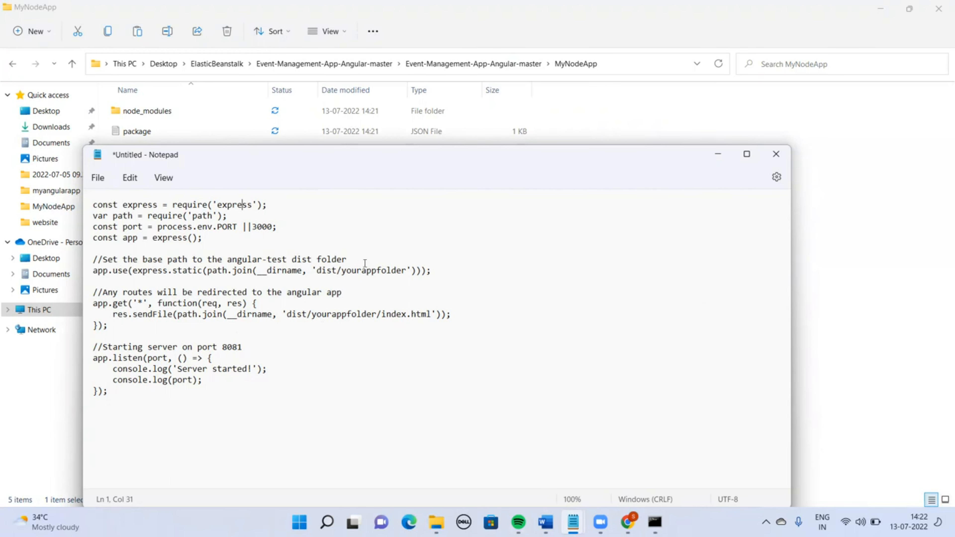
pyautogui.click(865, 273)
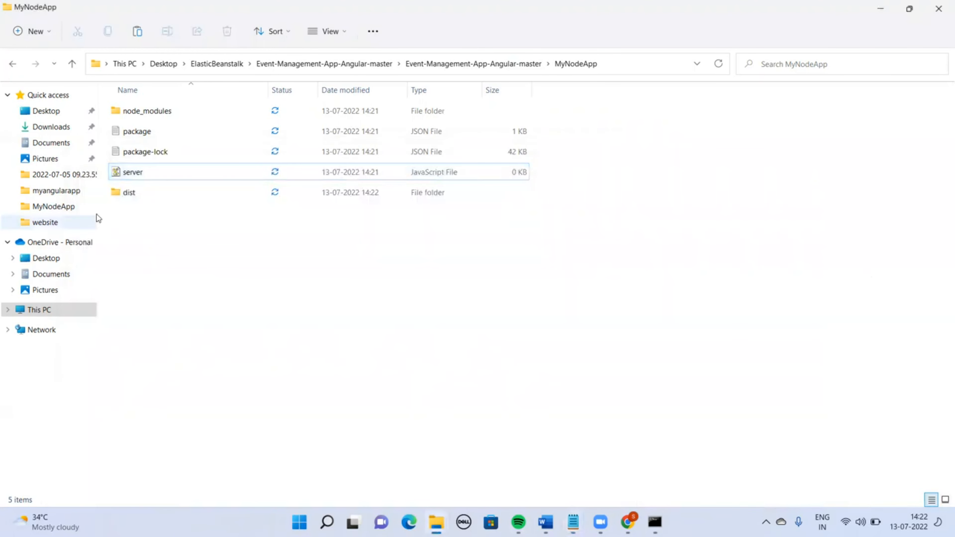
pyautogui.doubleClick(137, 193)
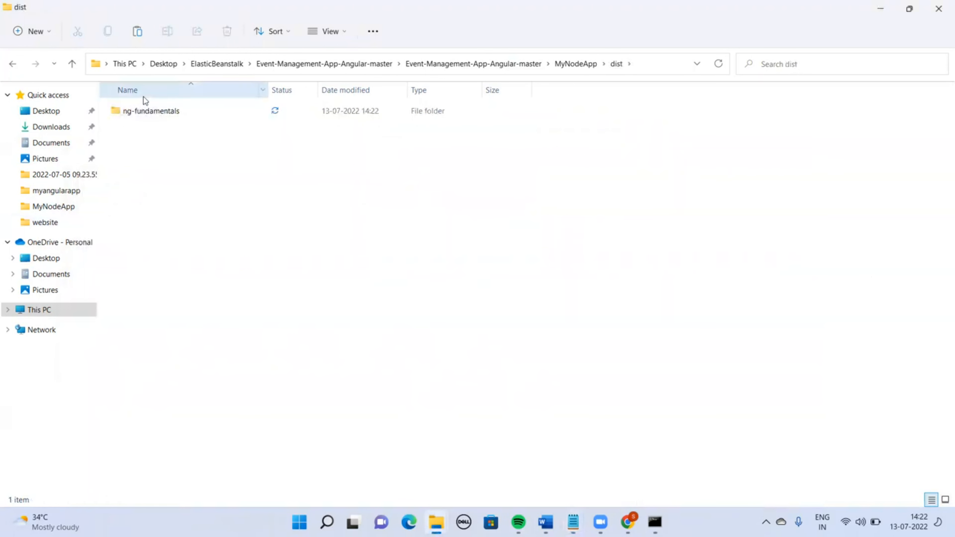
pyautogui.rightClick(148, 116)
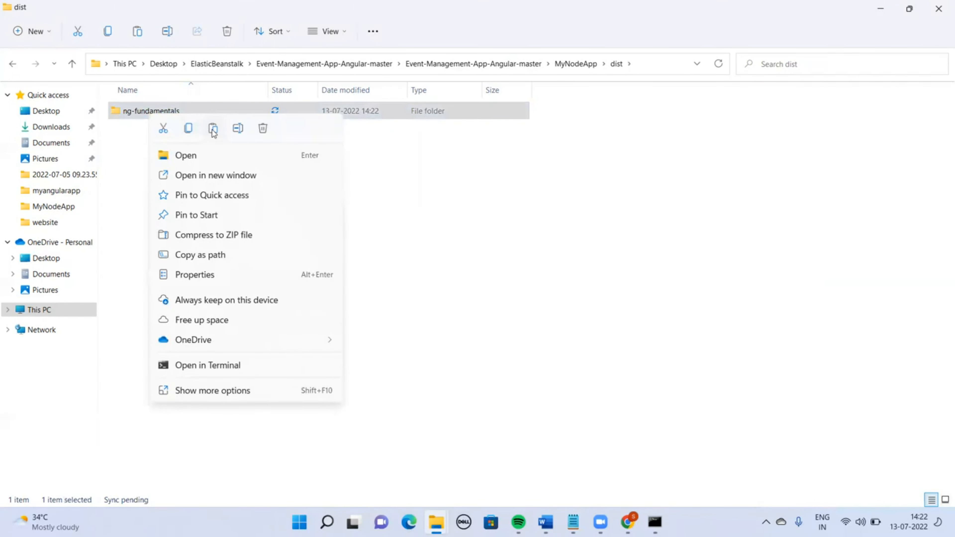
pyautogui.click(238, 129)
pyautogui.hotkey('ctrl', 'c')
pyautogui.hotkey('alt', 'Tab')
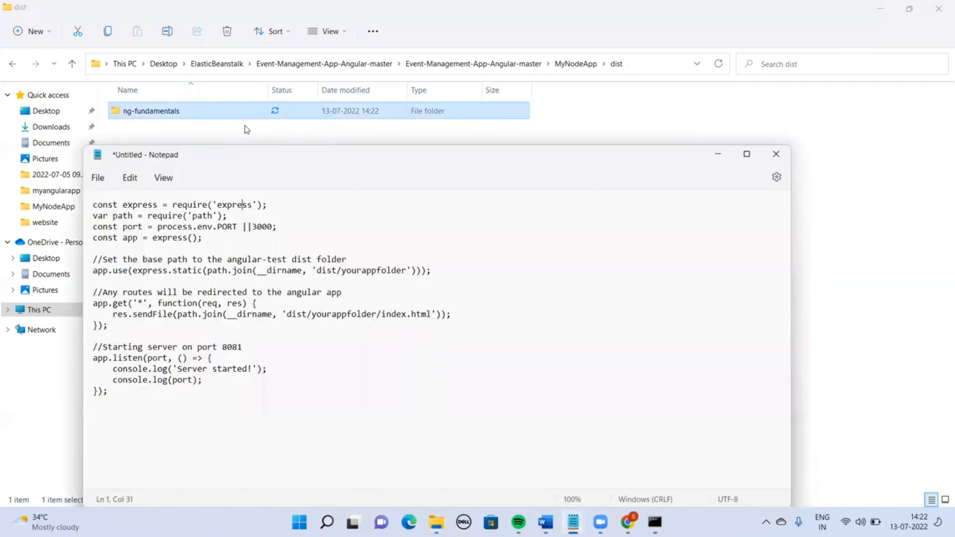
# Replace both yourappfolder placeholders in the server code with ng-fundamentals
pyautogui.doubleClick(354, 271)
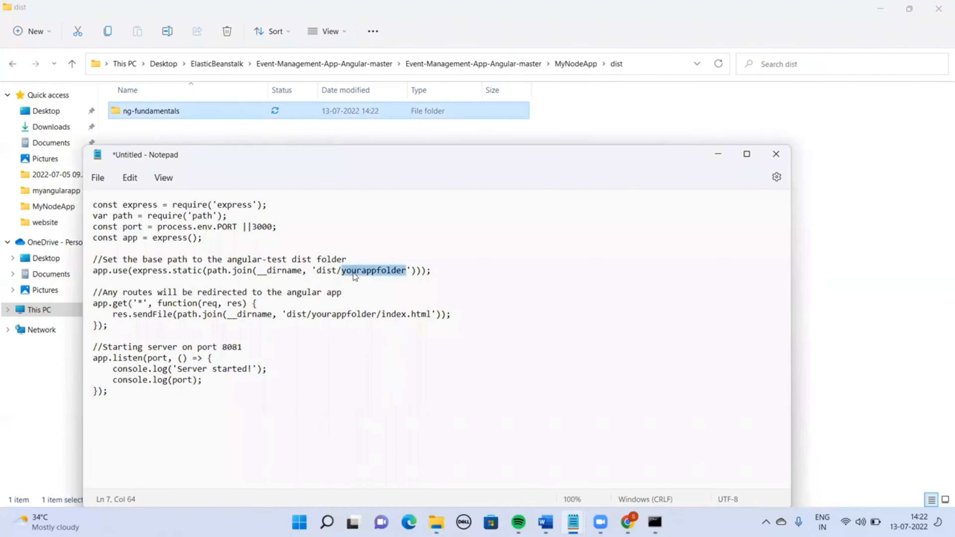
pyautogui.hotkey('ctrl', 'v')
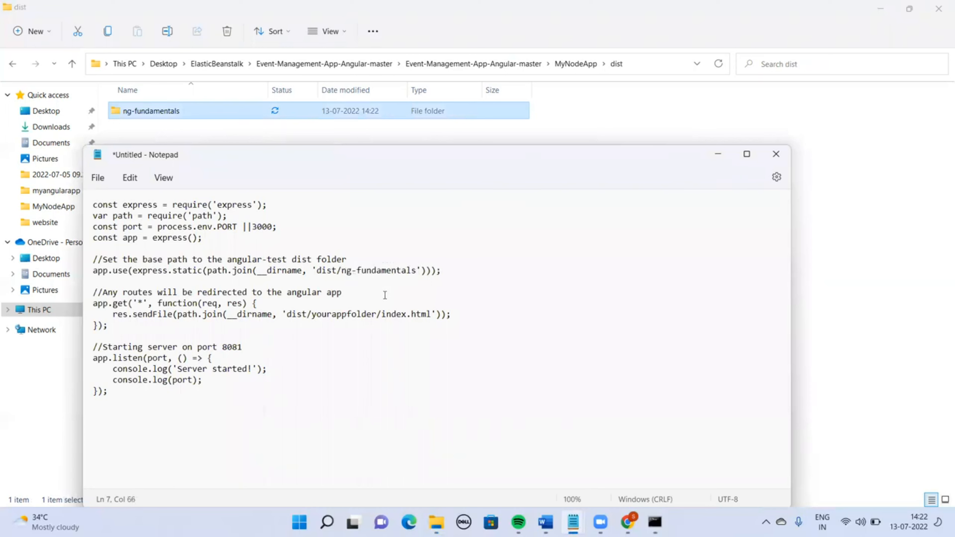
pyautogui.doubleClick(356, 313)
pyautogui.hotkey('ctrl', 'v')
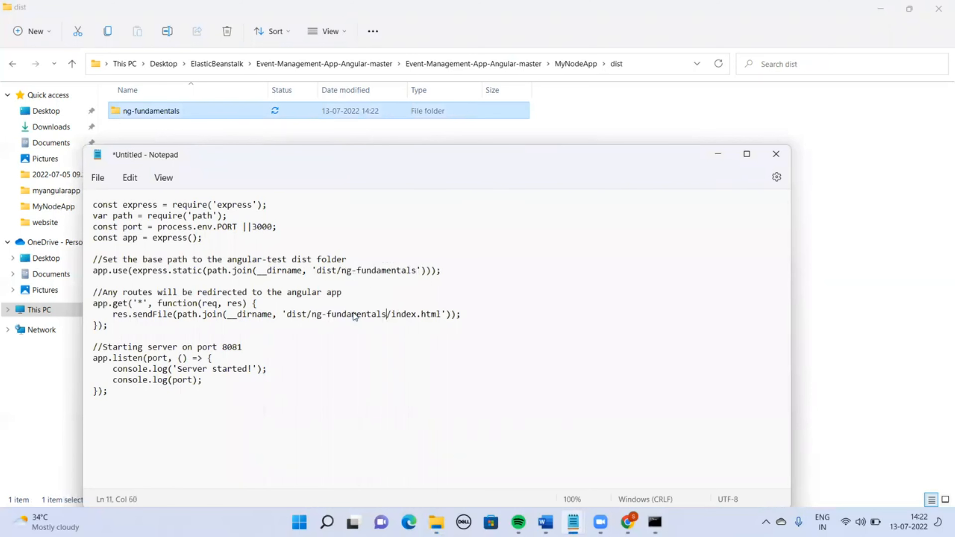
# Copy the edited server code into server.js, then save and close it
pyautogui.hotkey('ctrl', 'a')
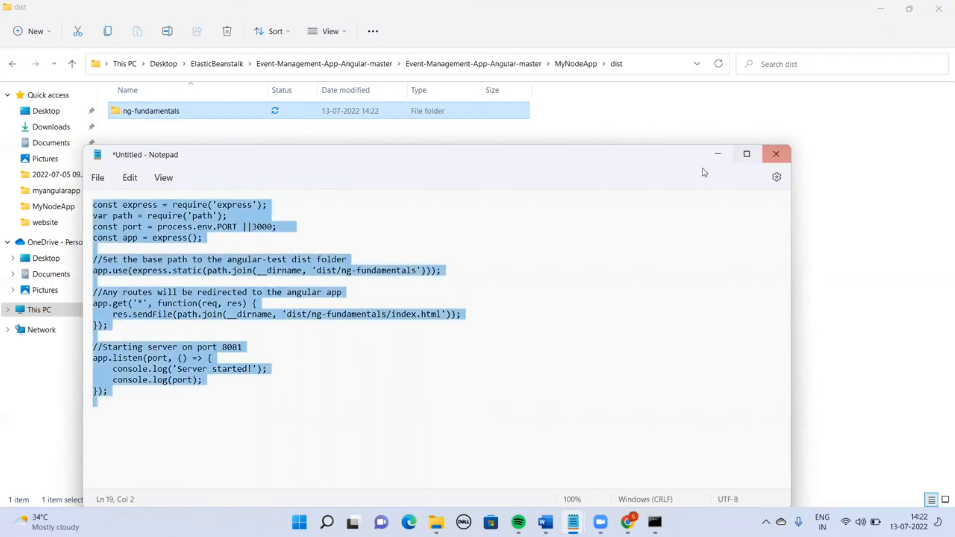
pyautogui.click(713, 157)
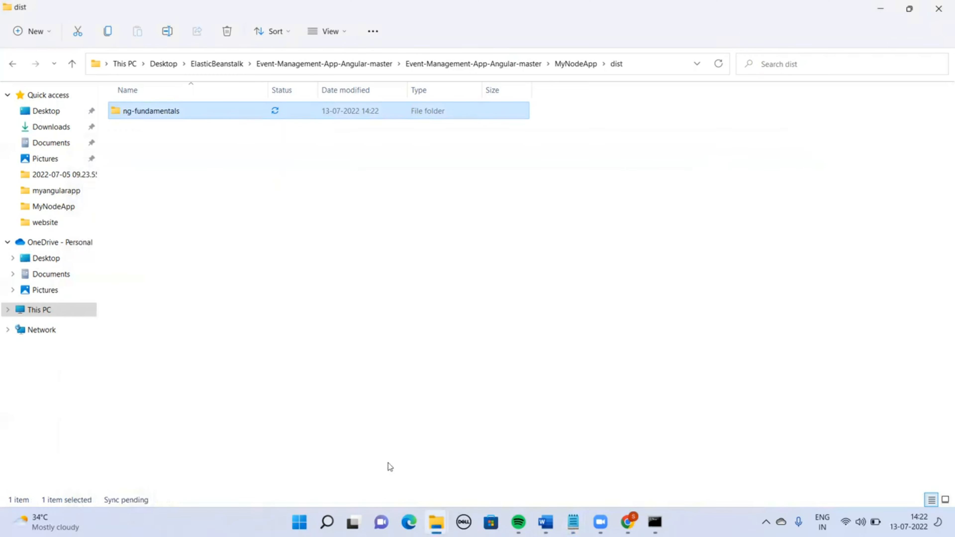
pyautogui.moveTo(654, 521)
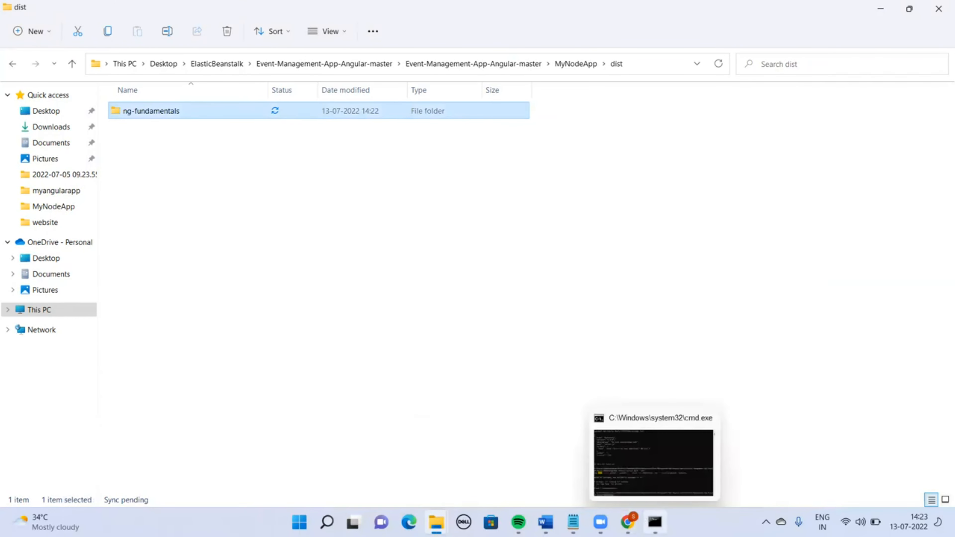
pyautogui.moveTo(573, 522)
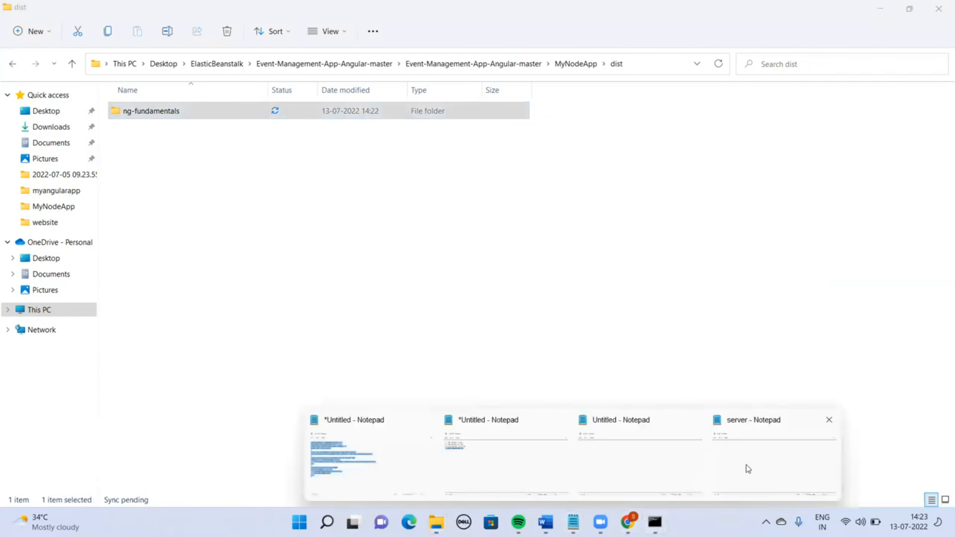
pyautogui.click(746, 465)
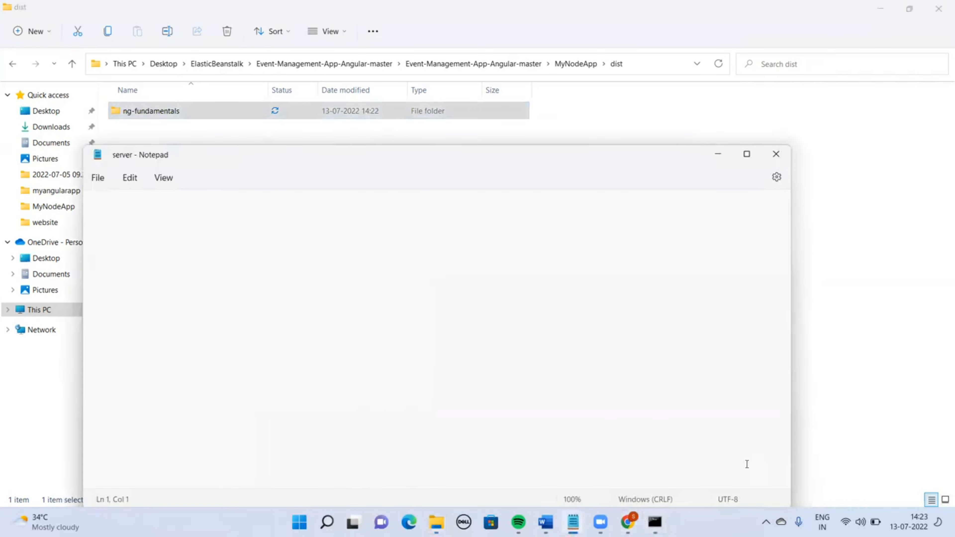
pyautogui.click(776, 155)
pyautogui.click(333, 377)
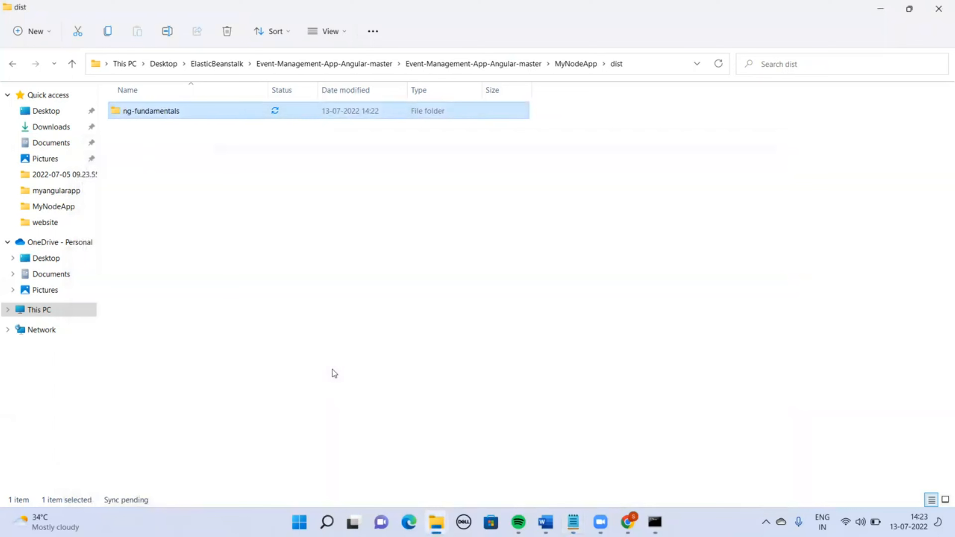
# Start the server by running node server.js in the MyNodeApp folder
pyautogui.click(592, 57)
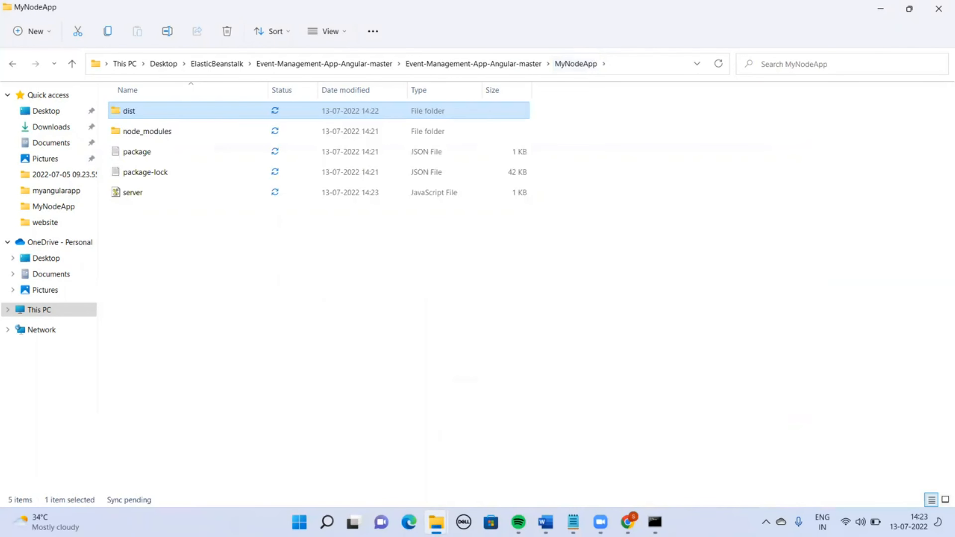
pyautogui.click(655, 522)
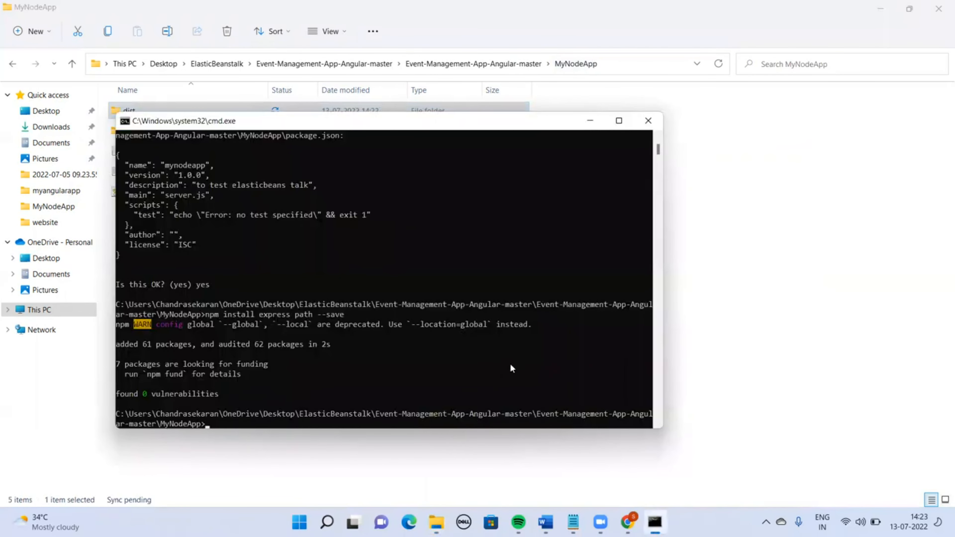
pyautogui.write('node server.js')
pyautogui.press('Return')
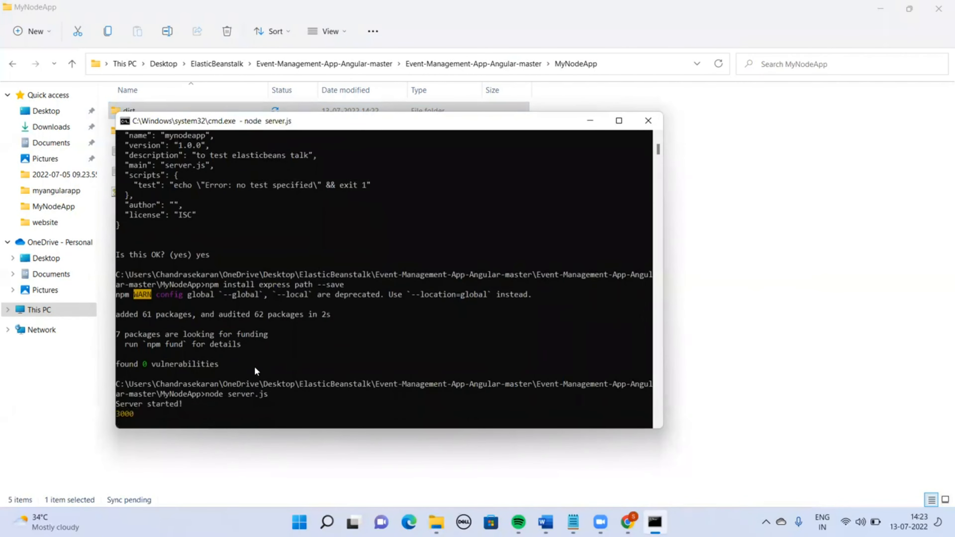
# Open localhost:3000 in the browser and go to the Create Event page of the app
pyautogui.moveTo(134, 414); pyautogui.dragTo(117, 417)
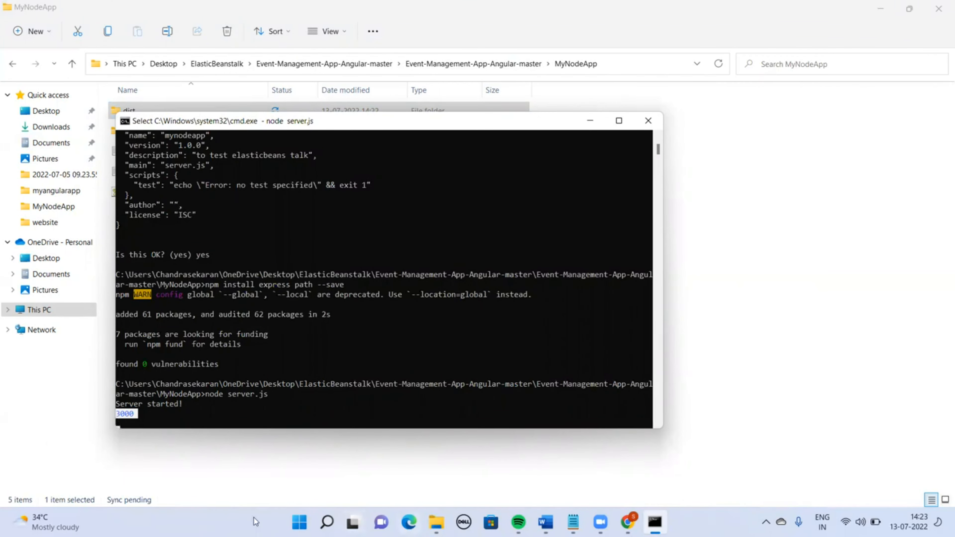
pyautogui.click(409, 522)
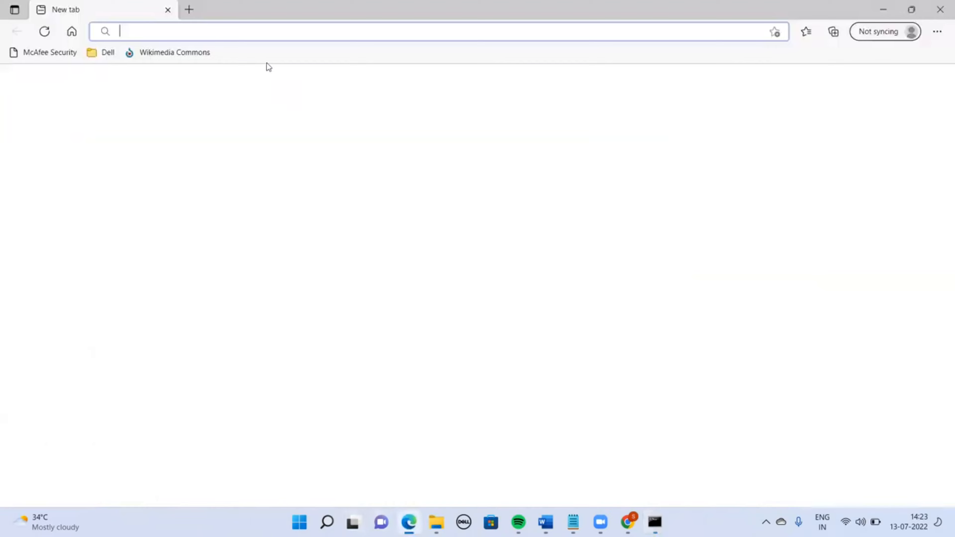
pyautogui.write('loc')
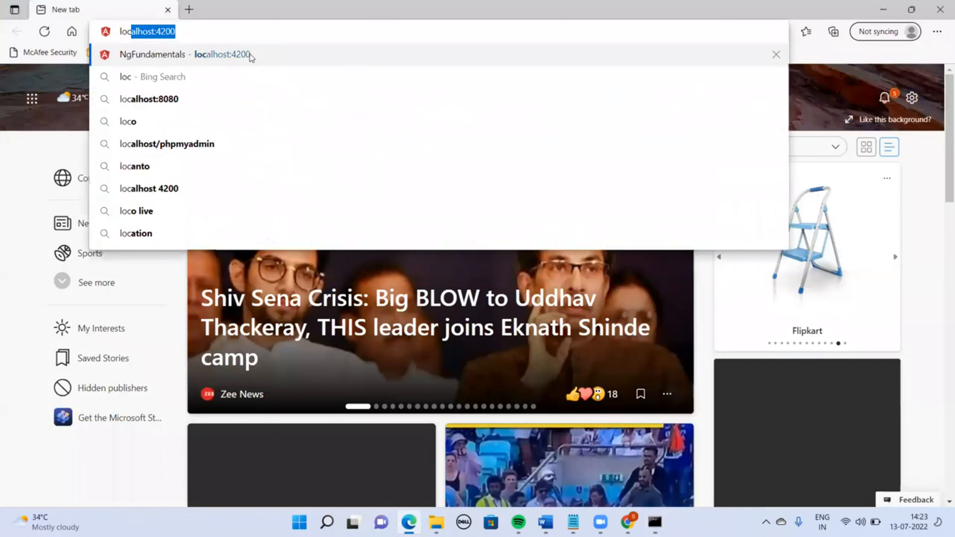
pyautogui.write('alhos')
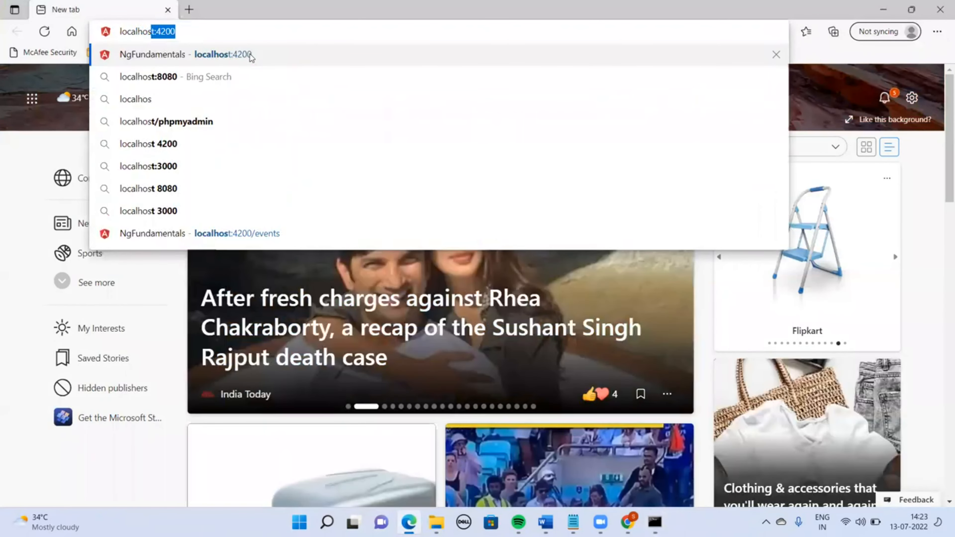
pyautogui.write('t:3000')
pyautogui.press('Return')
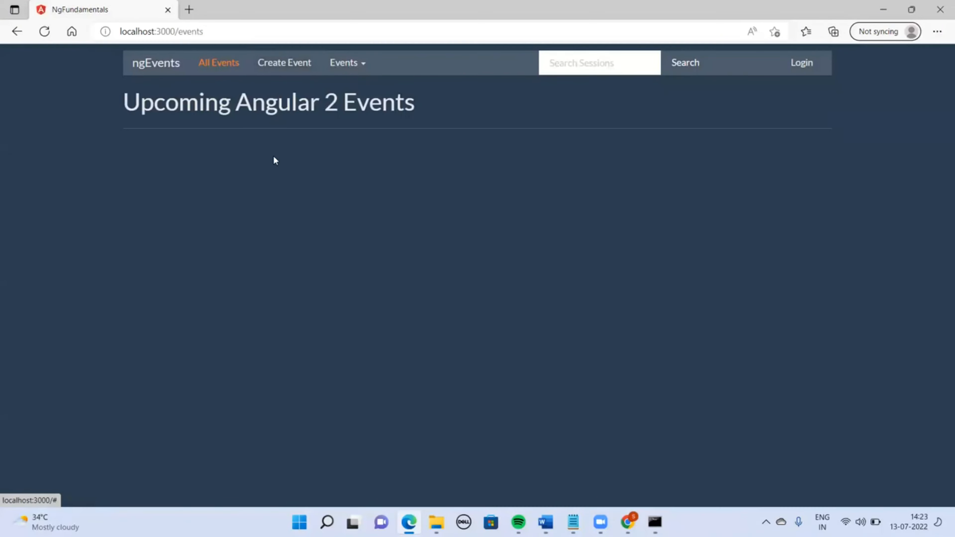
pyautogui.click(314, 58)
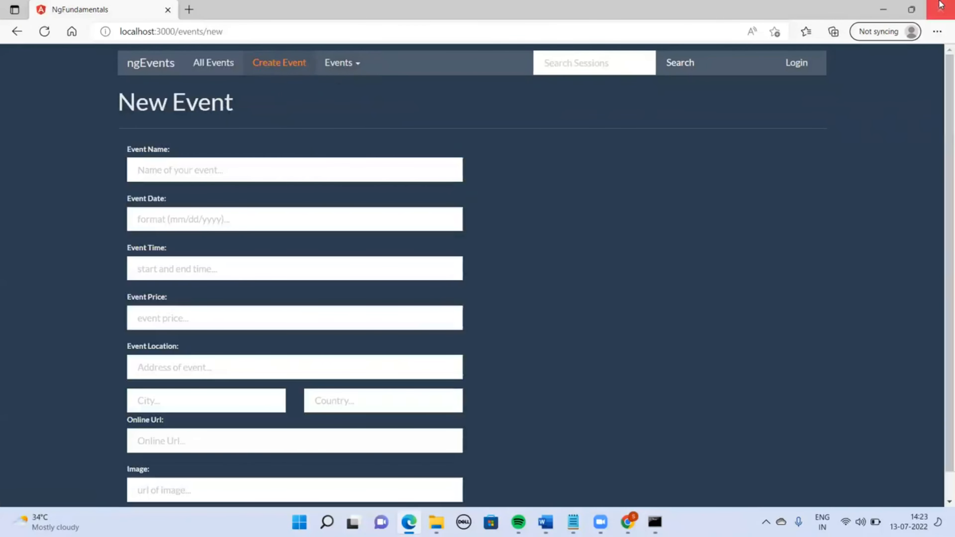
# Compress the dist folder, package.json and server.js from the MyNodeApp folder into a ZIP archive
pyautogui.click(872, 11)
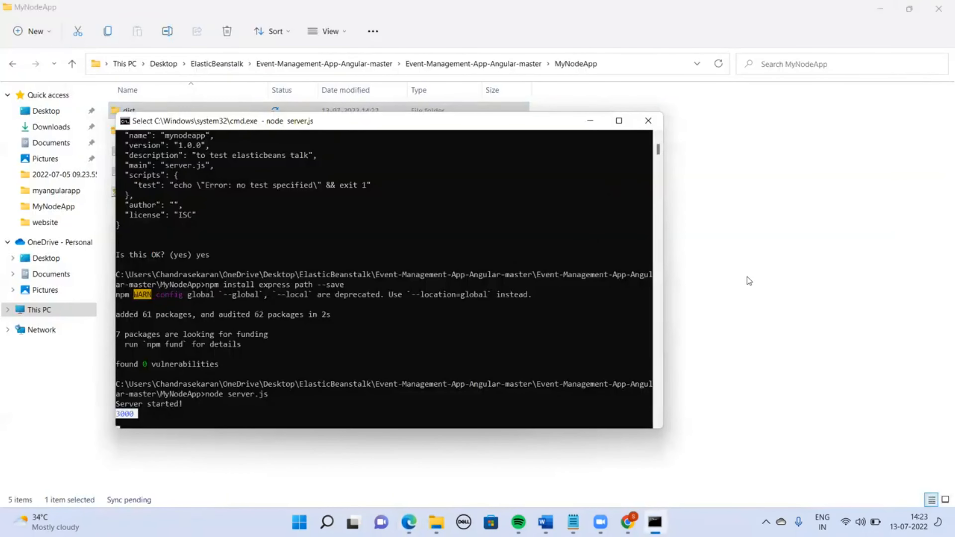
pyautogui.click(749, 281)
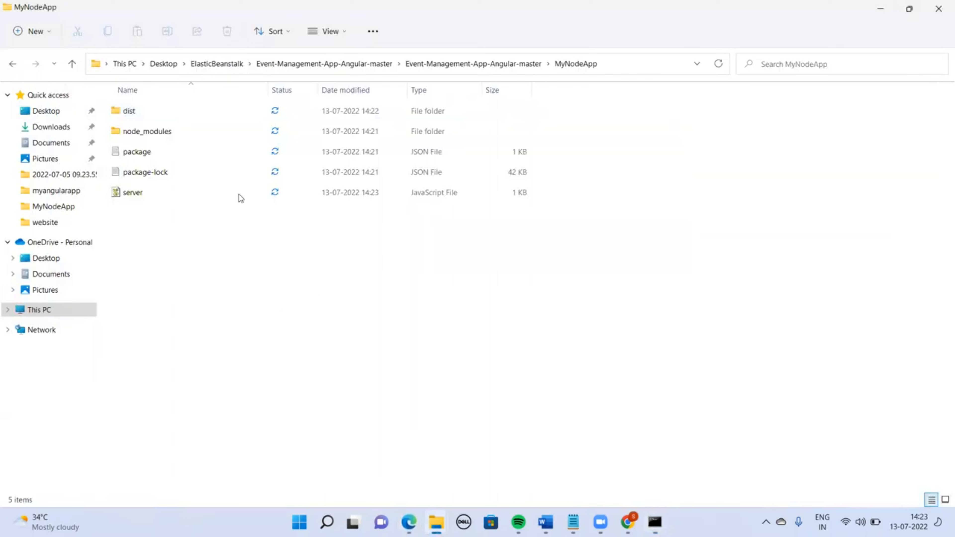
pyautogui.click(131, 194)
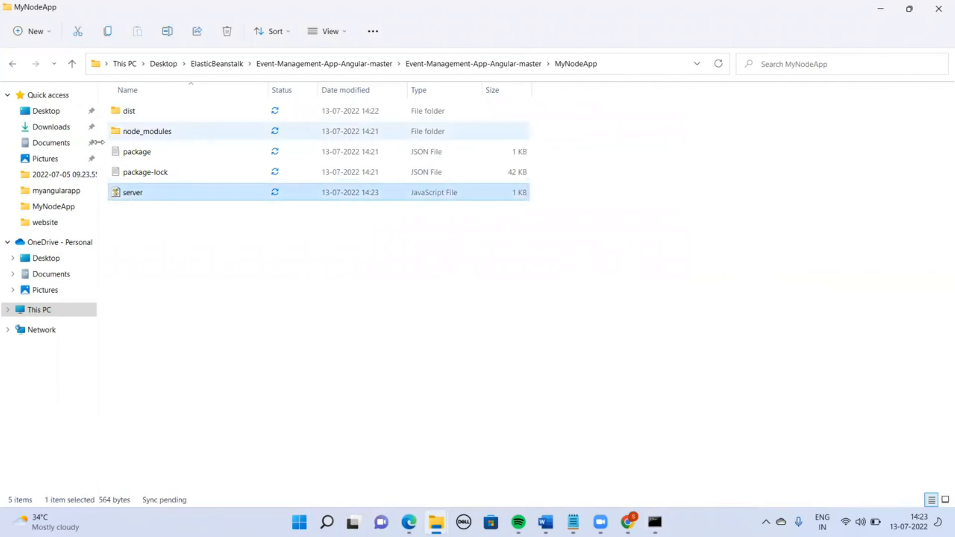
pyautogui.click(137, 118)
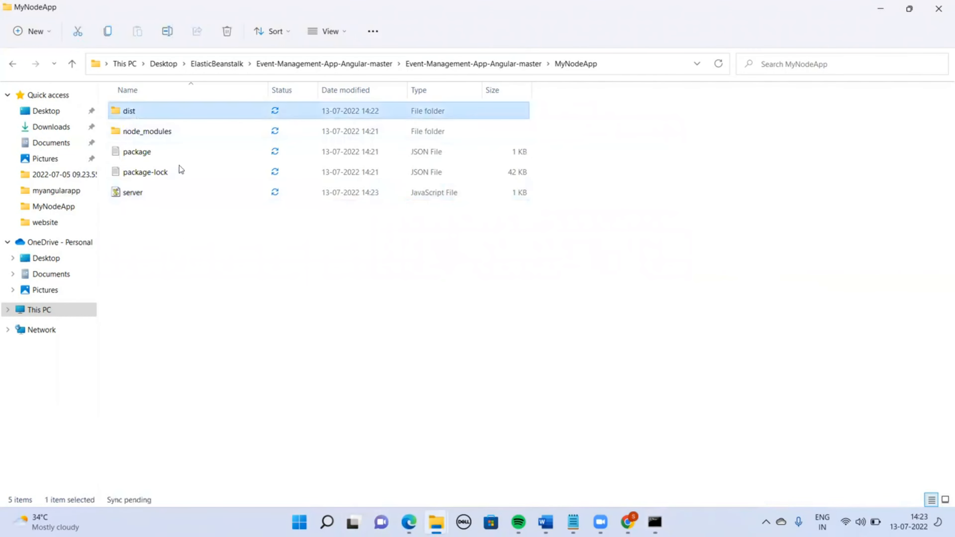
pyautogui.click(157, 135)
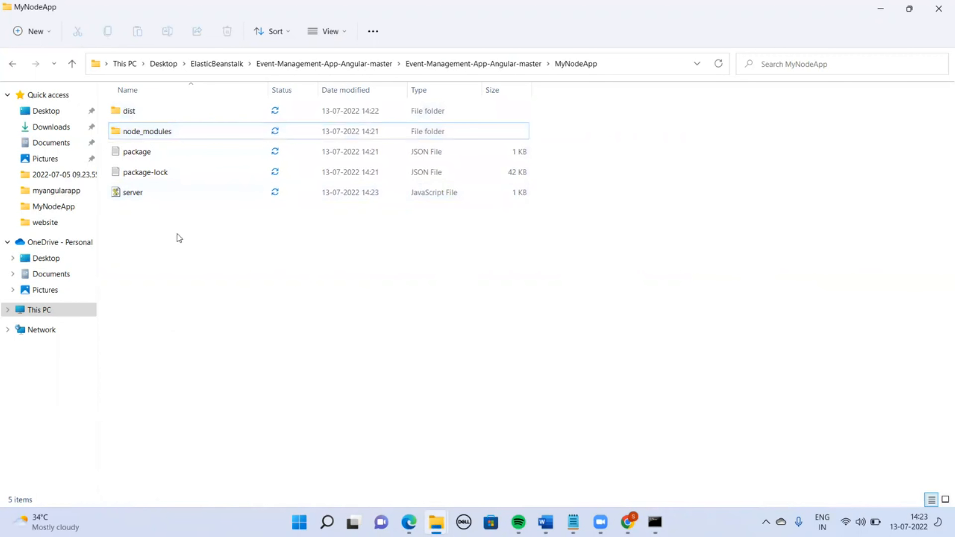
pyautogui.click(131, 113)
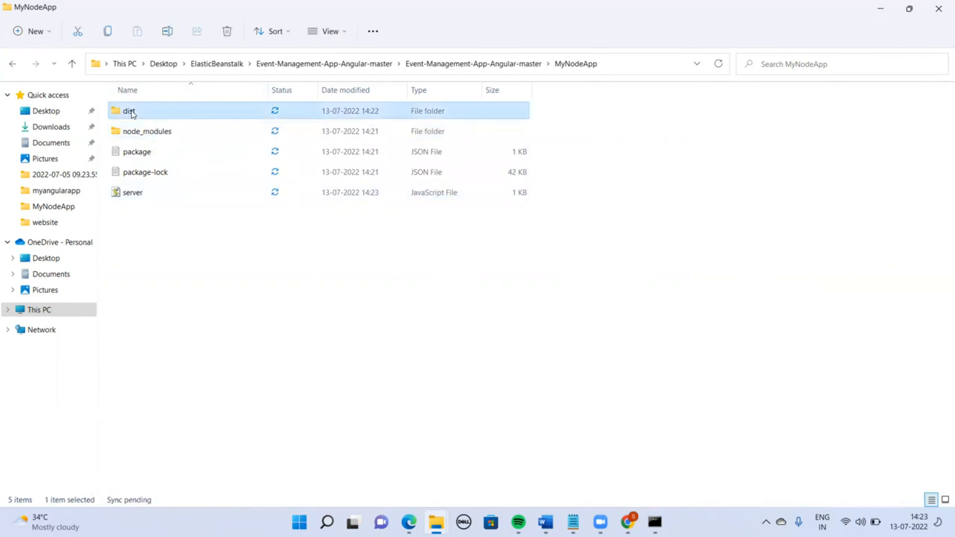
pyautogui.keyDown('ctrl'); pyautogui.click(137, 153); pyautogui.keyUp('ctrl')
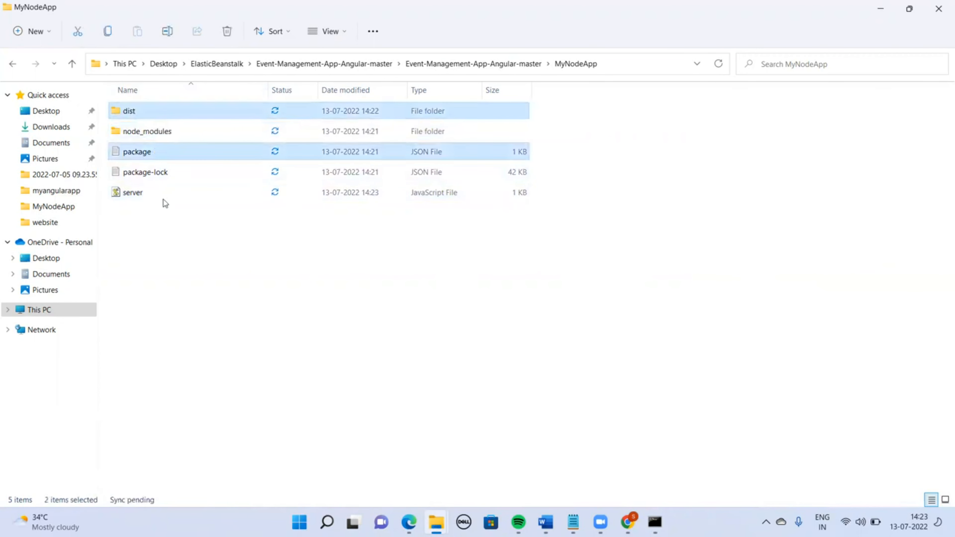
pyautogui.keyDown('ctrl'); pyautogui.click(152, 193); pyautogui.keyUp('ctrl')
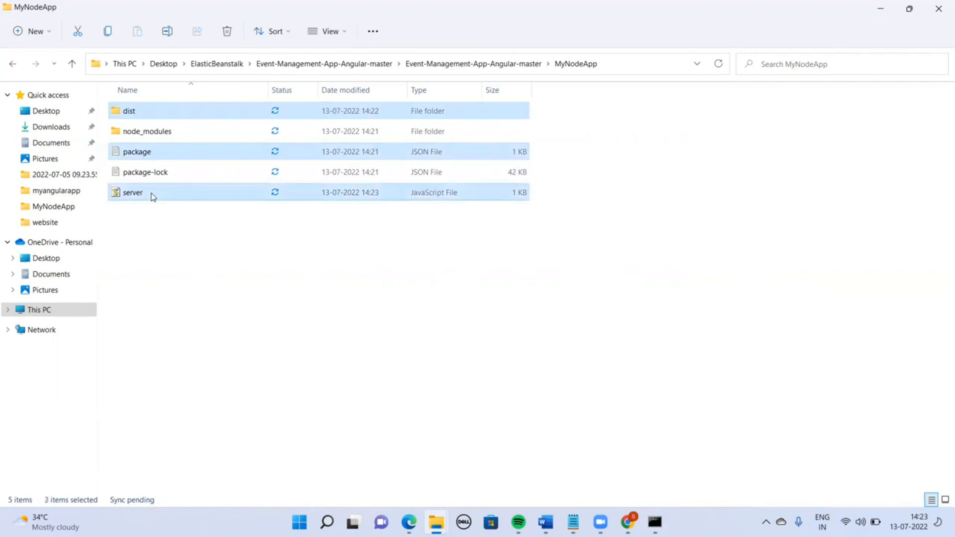
pyautogui.rightClick(146, 191)
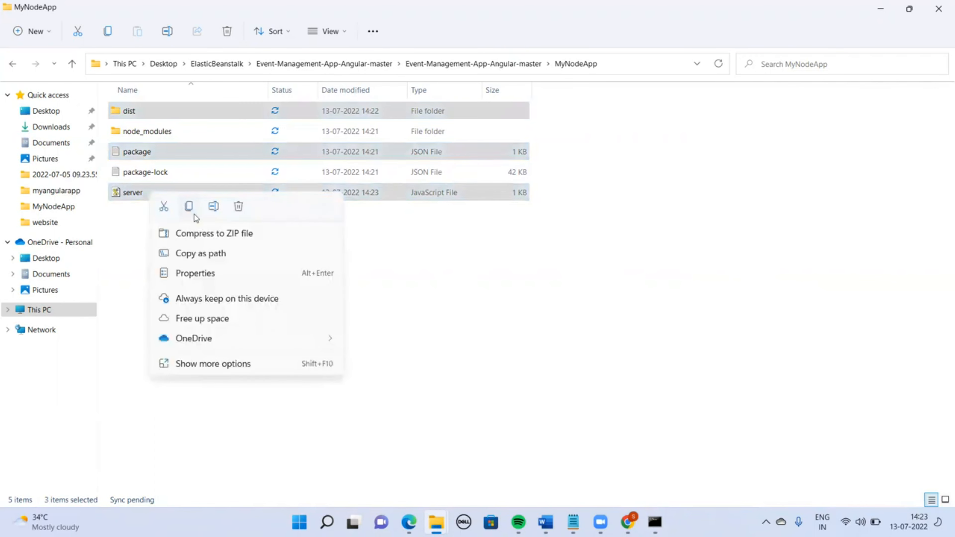
pyautogui.click(212, 234)
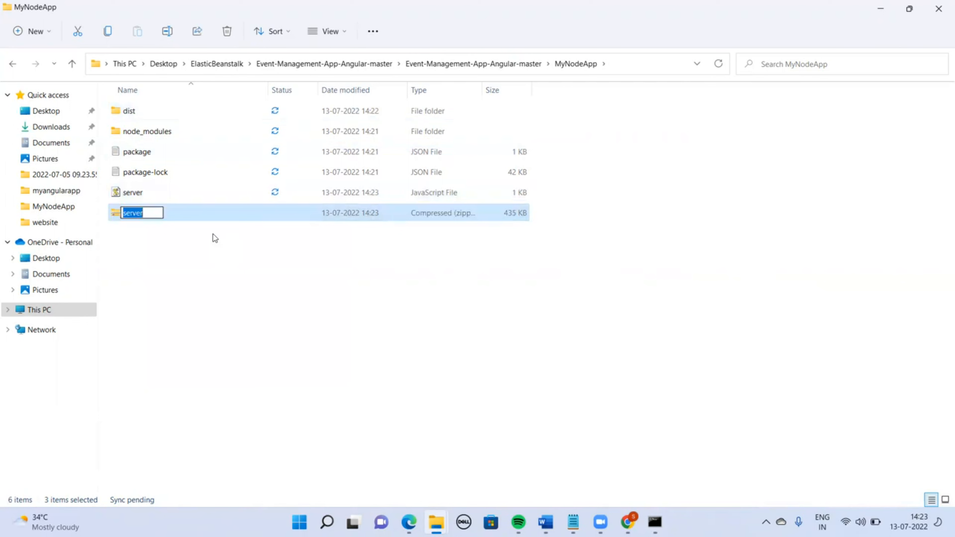
# Rename the new ZIP archive to managementapp
pyautogui.write('cala')
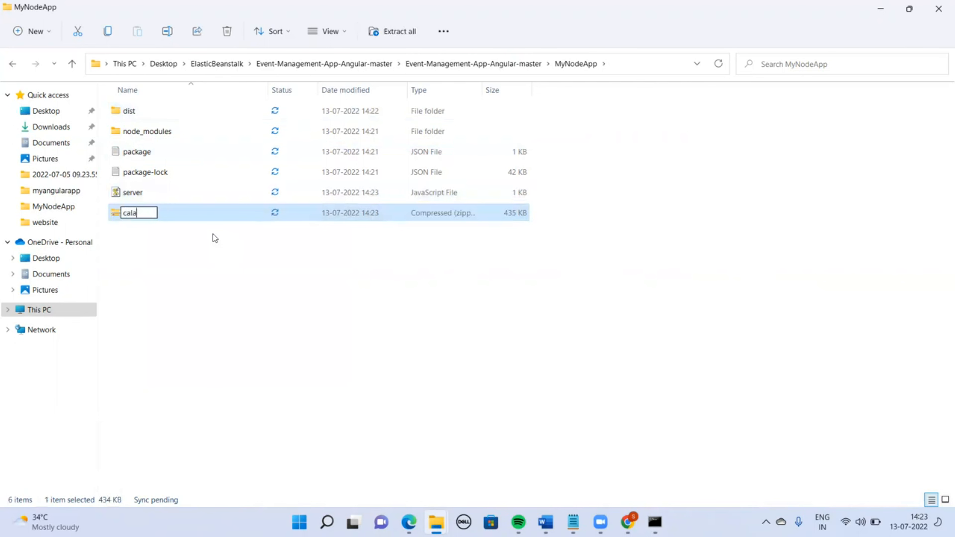
pyautogui.press('BackSpace')
pyautogui.write('end')
pyautogui.press('BackSpace')
pyautogui.press('BackSpace')
pyautogui.press('BackSpace')
pyautogui.press('BackSpace')
pyautogui.press('BackSpace')
pyautogui.press('BackSpace')
pyautogui.write('manageme')
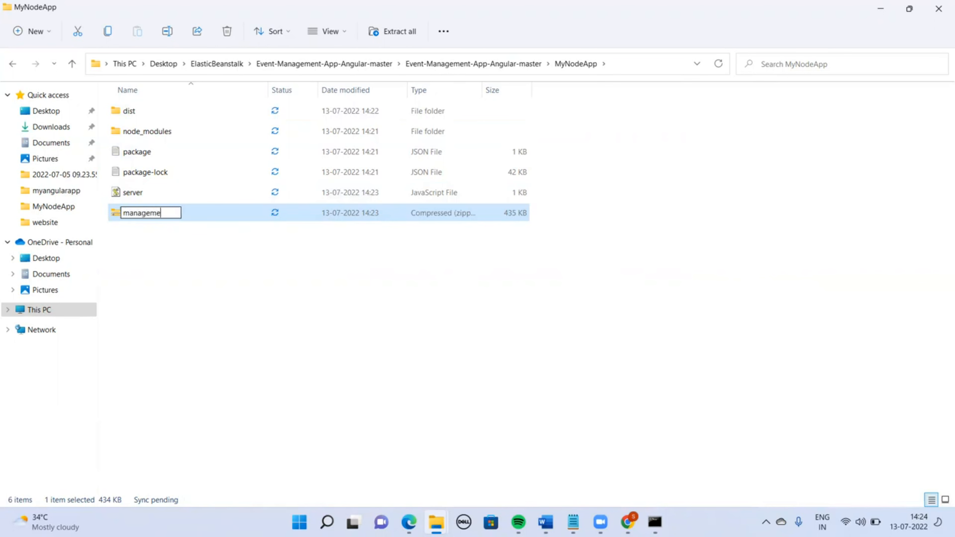
pyautogui.write('ntapp')
pyautogui.press('Return')
# Upload managementapp.zip from the MyNodeApp folder as the local source code file for the Elastic Beanstalk application
pyautogui.click(645, 56)
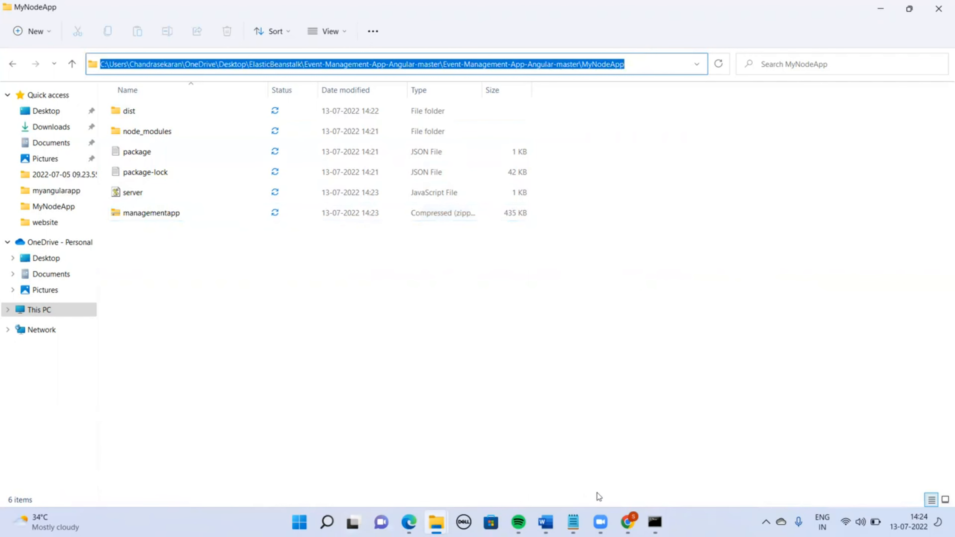
pyautogui.click(627, 522)
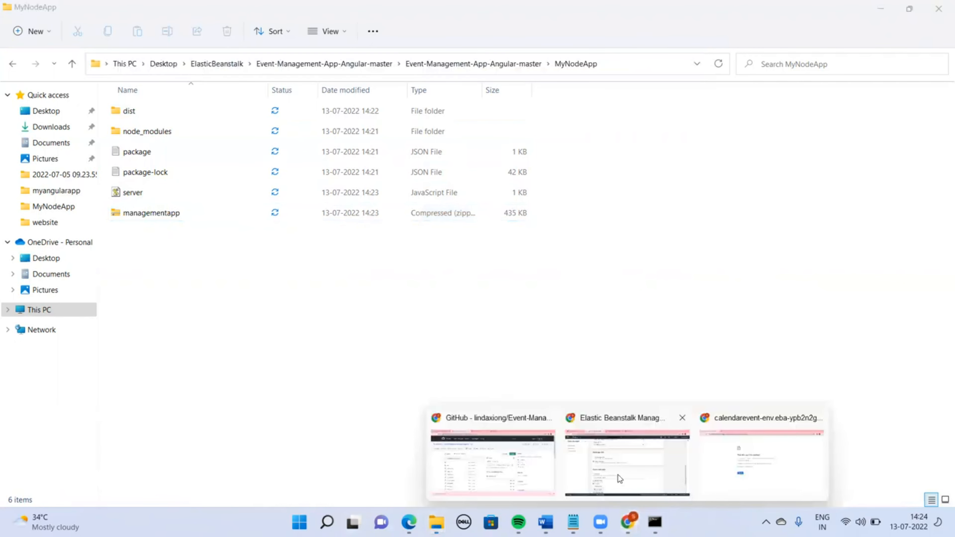
pyautogui.click(638, 472)
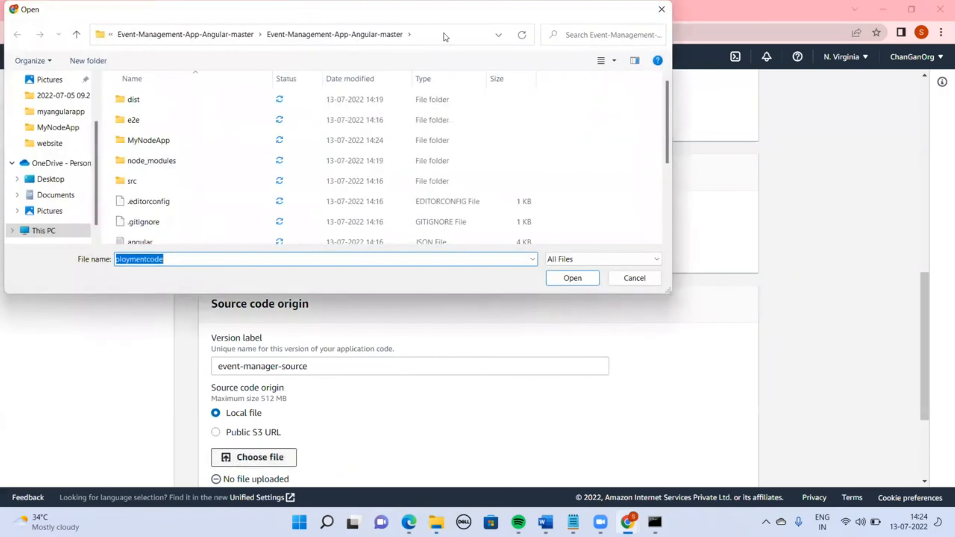
pyautogui.click(445, 33)
pyautogui.hotkey('ctrl', 'v')
pyautogui.press('Return')
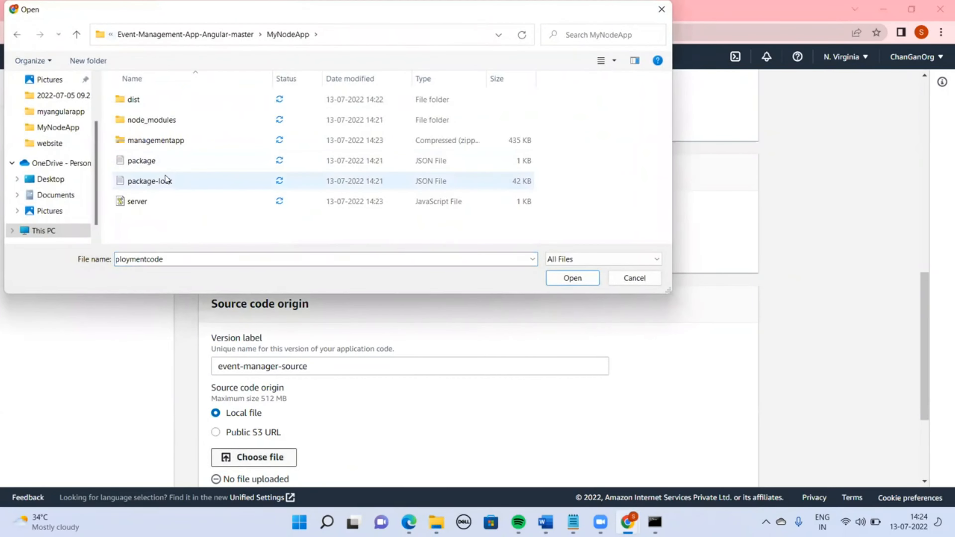
pyautogui.doubleClick(144, 140)
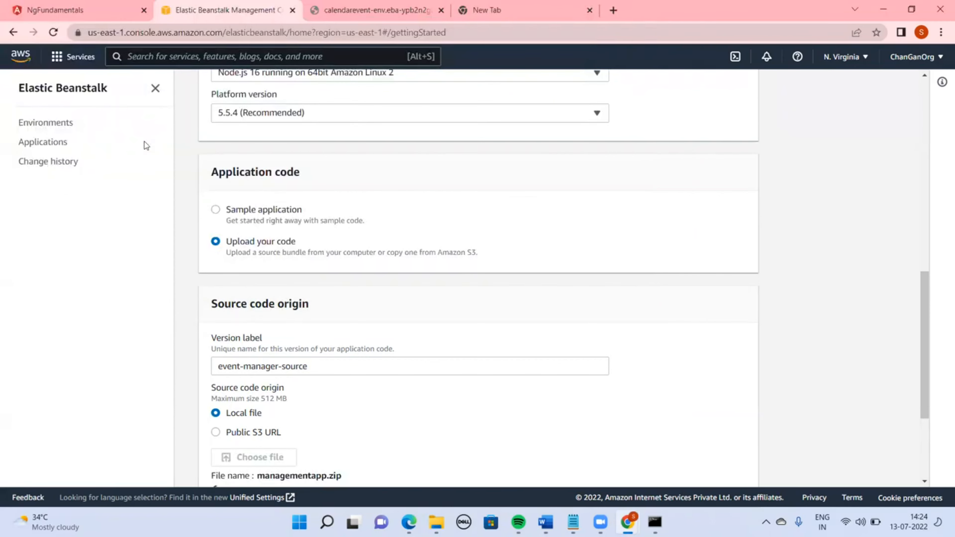
# Create the application with the uploaded source bundle
pyautogui.moveTo(926, 320); pyautogui.dragTo(933, 467)
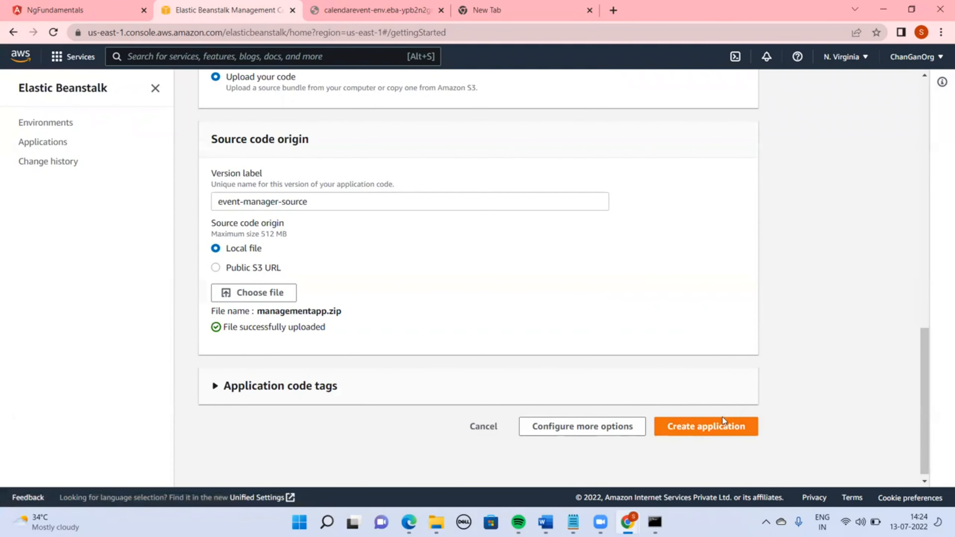
pyautogui.click(724, 436)
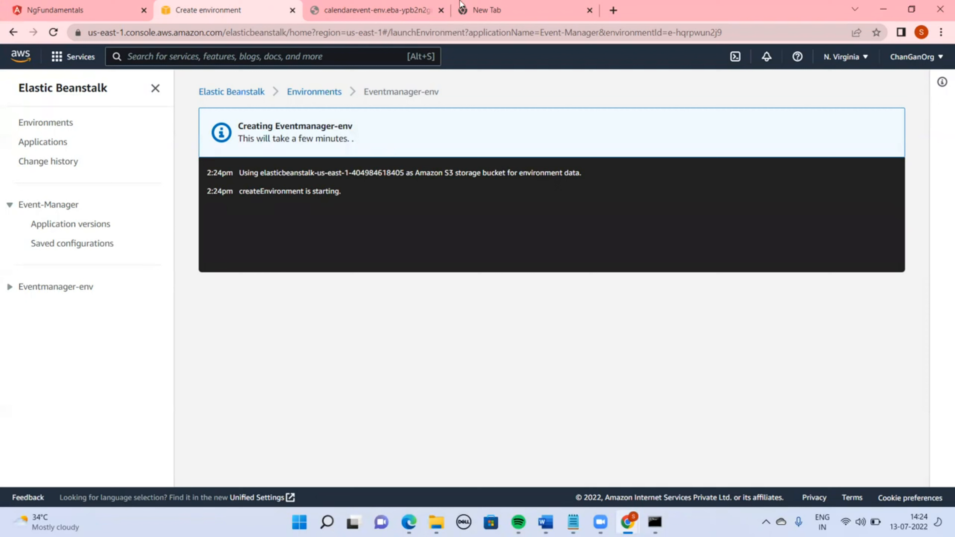
# Close the two extra browser tabs and open the Elastic Beanstalk environments list
pyautogui.click(441, 11)
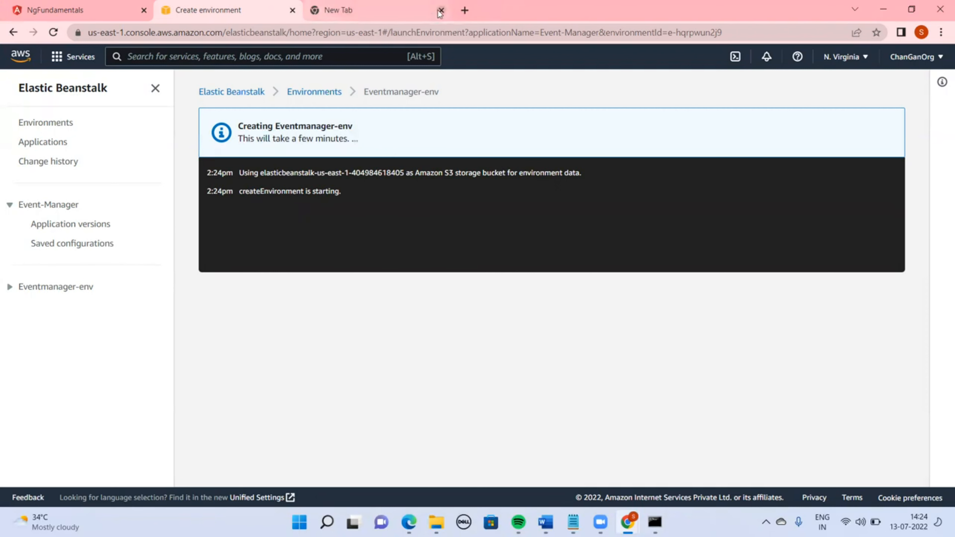
pyautogui.click(440, 11)
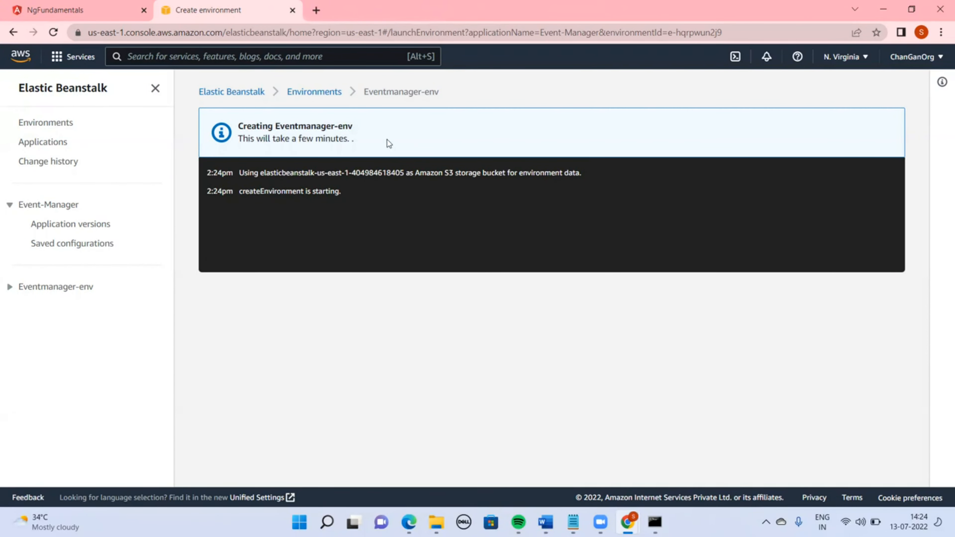
pyautogui.click(323, 95)
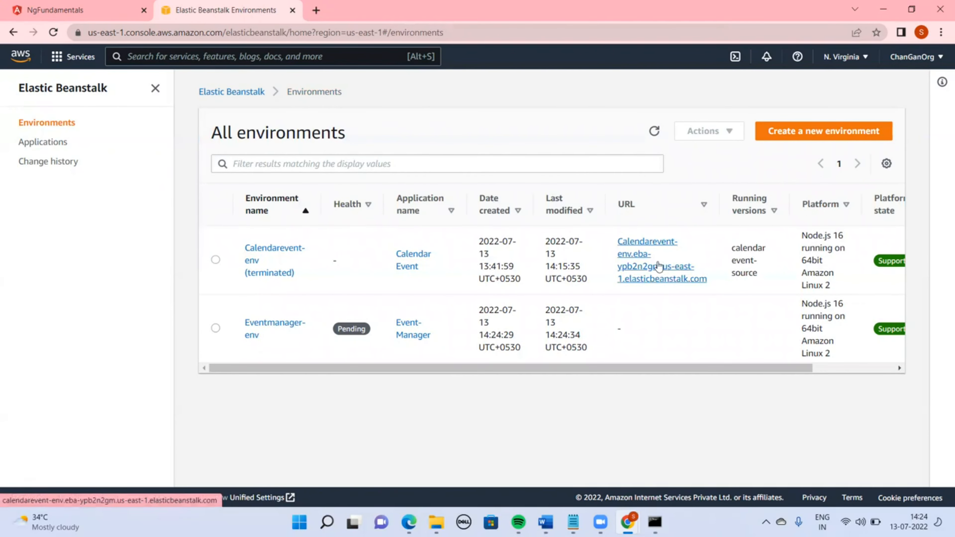
# Open the terminated Calendarevent environment's URL in a new tab and inspect its site information
pyautogui.rightClick(649, 266)
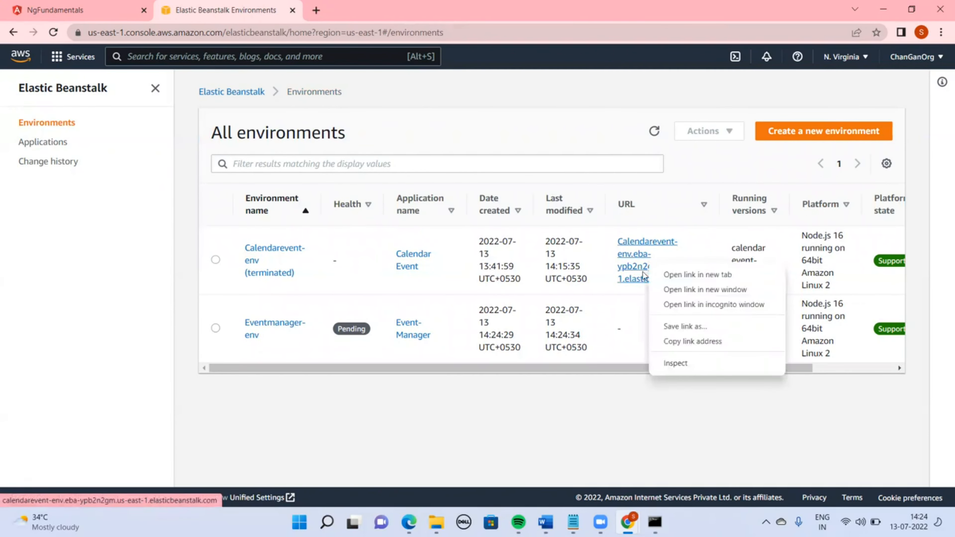
pyautogui.click(673, 275)
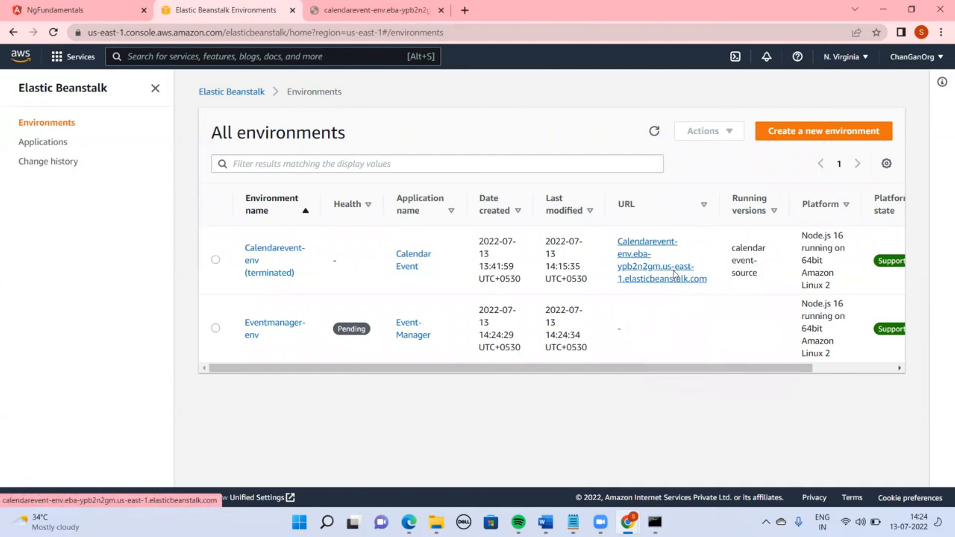
pyautogui.click(353, 5)
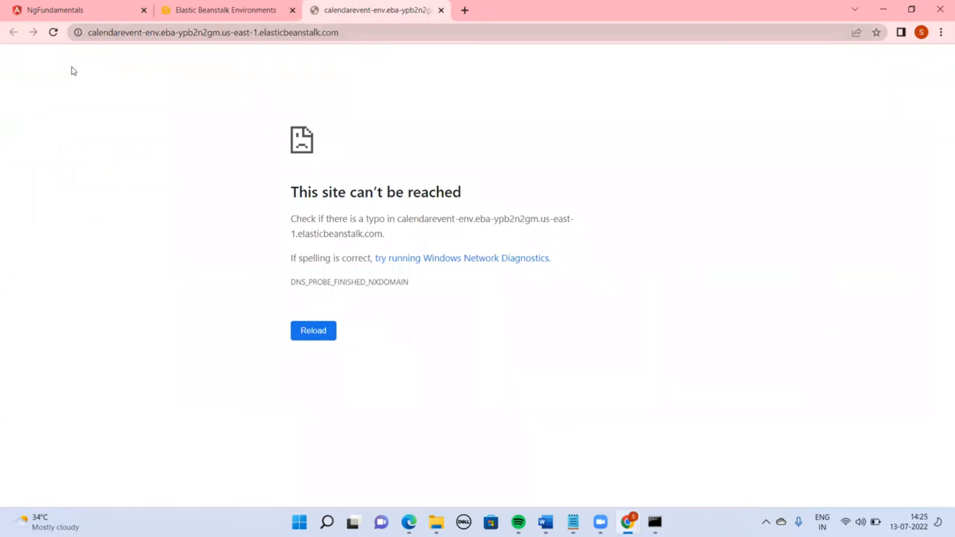
pyautogui.click(78, 33)
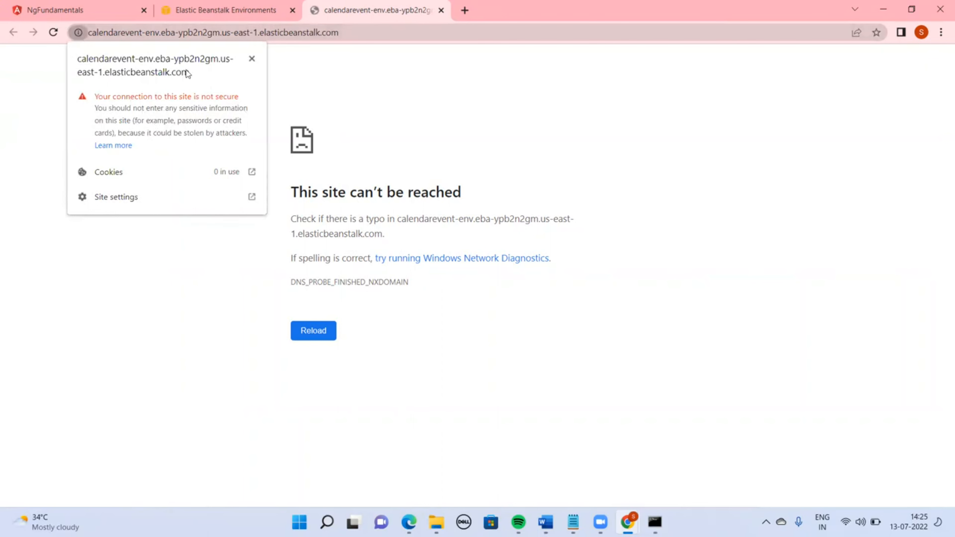
pyautogui.click(336, 84)
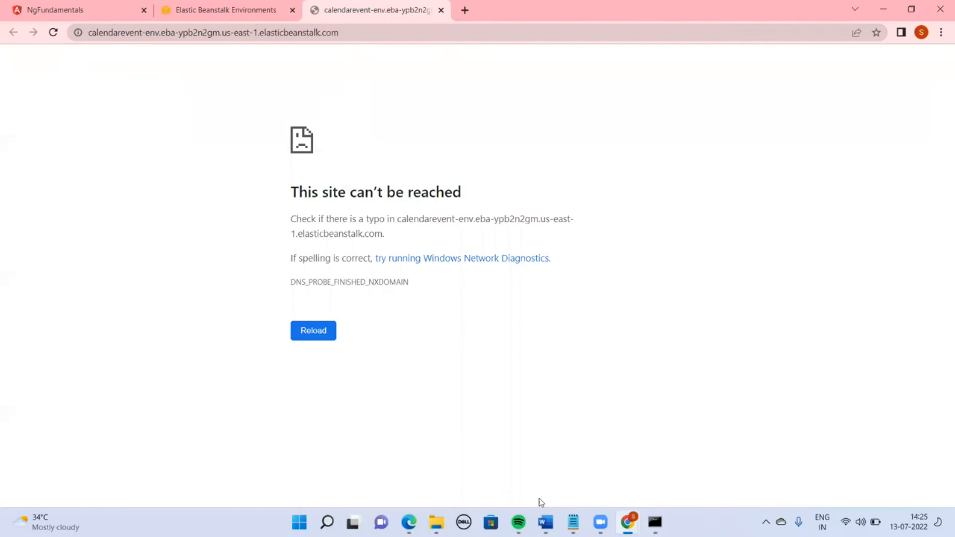
pyautogui.moveTo(627, 521)
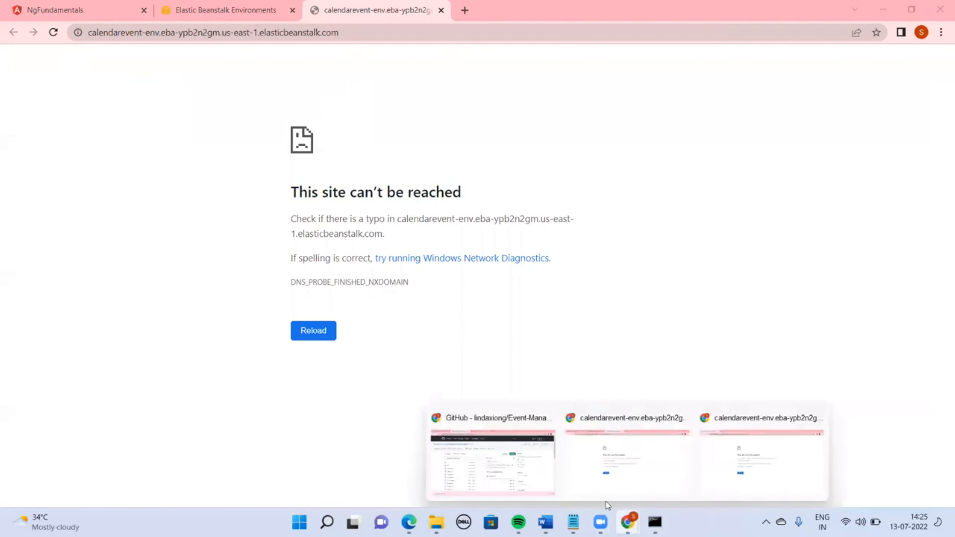
pyautogui.click(525, 466)
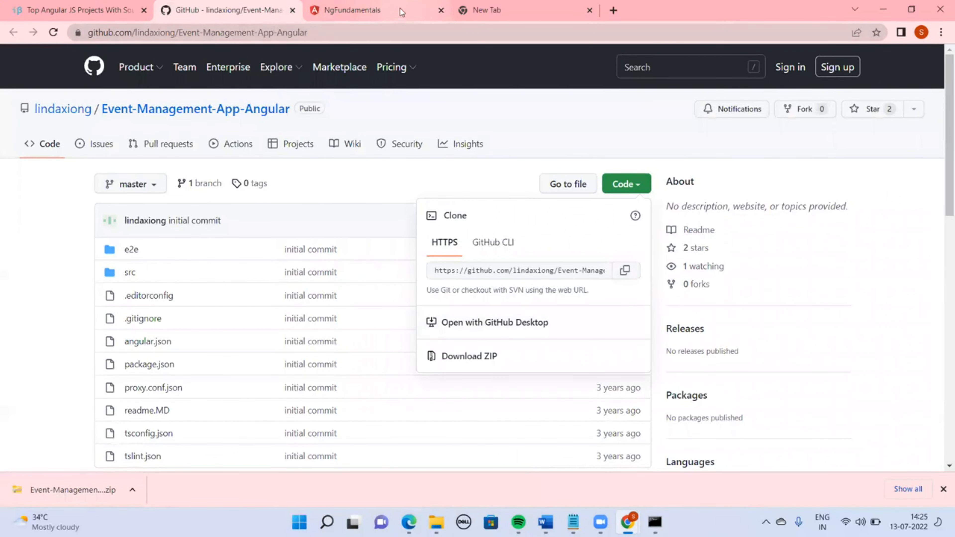
pyautogui.moveTo(626, 523)
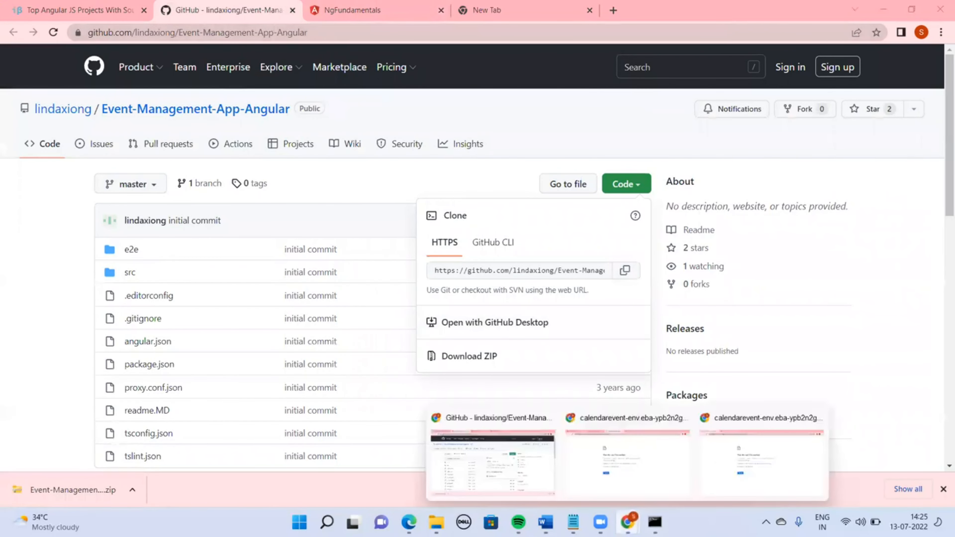
pyautogui.click(650, 474)
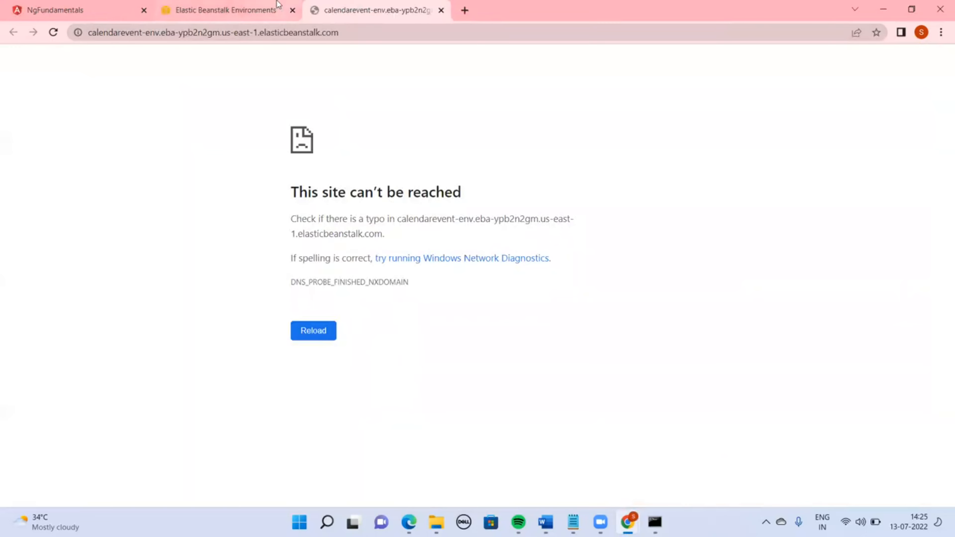
# Refresh the environments list and open the Eventmanager-env environment of the Event-Manager application
pyautogui.click(244, 4)
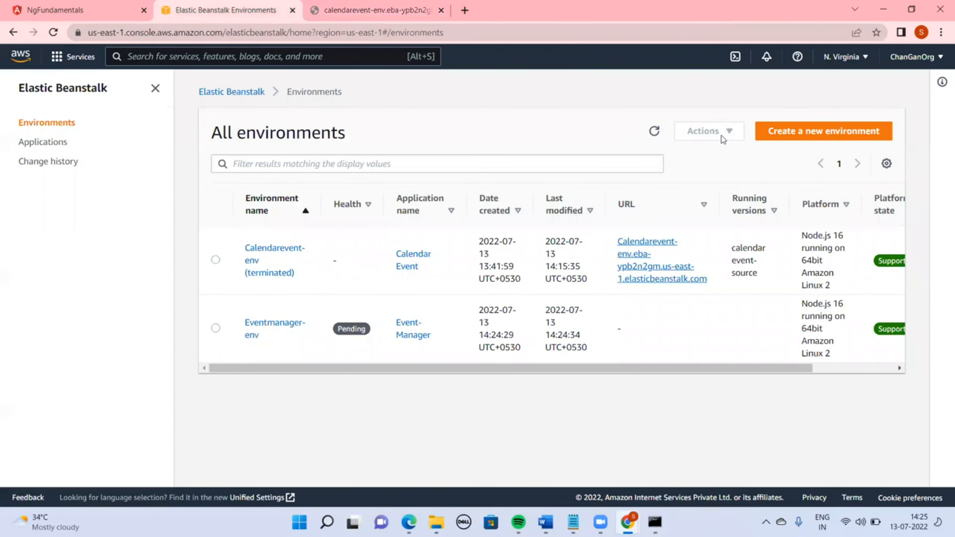
pyautogui.click(654, 131)
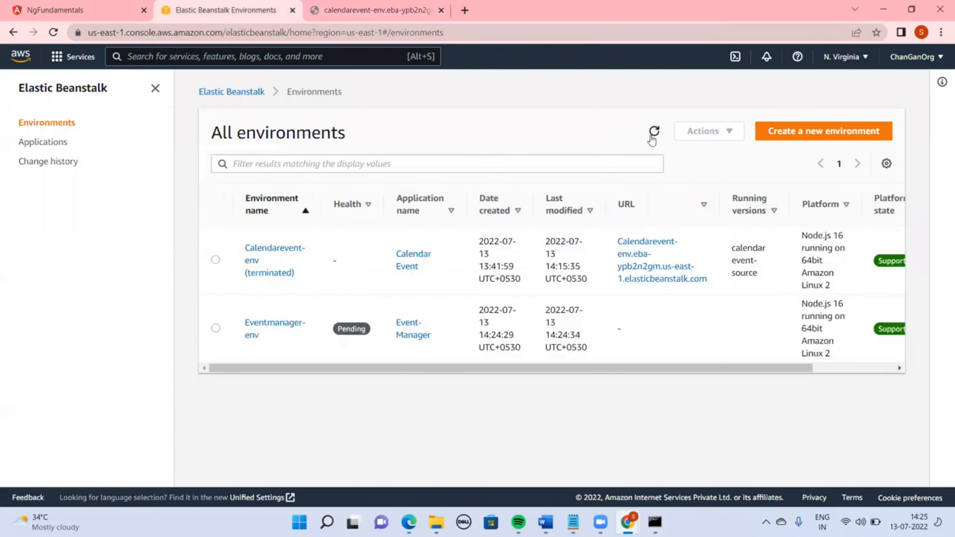
pyautogui.click(407, 337)
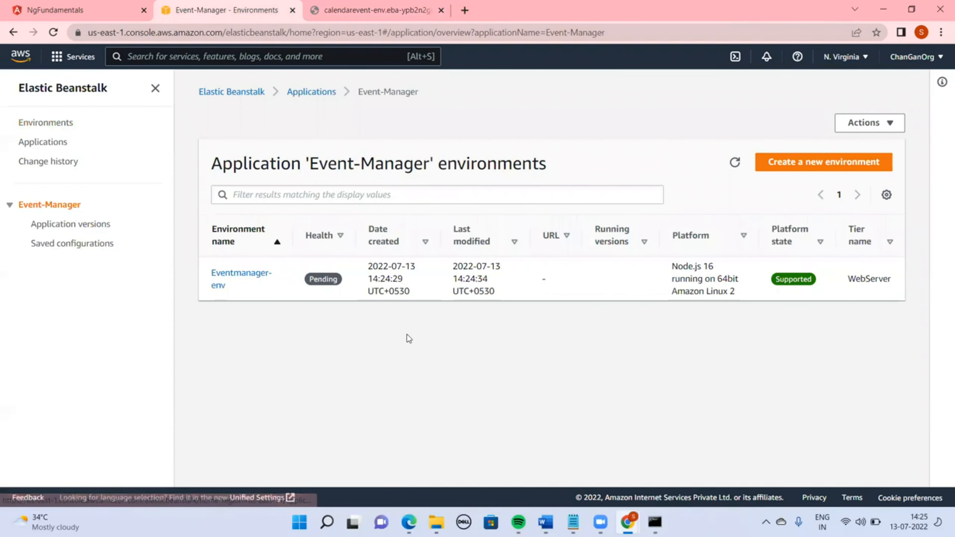
pyautogui.click(250, 273)
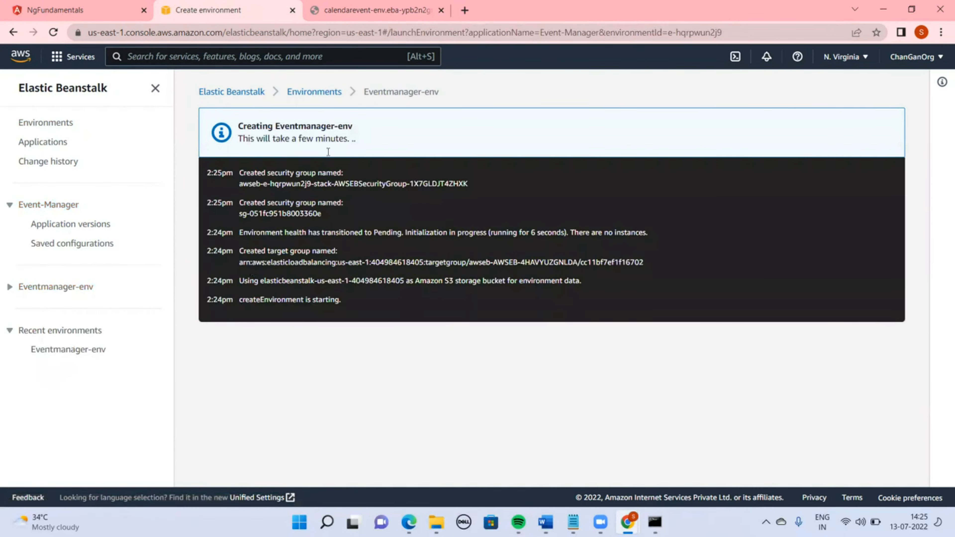
# Return to the environments list and search the AWS console services for CDN
pyautogui.click(327, 93)
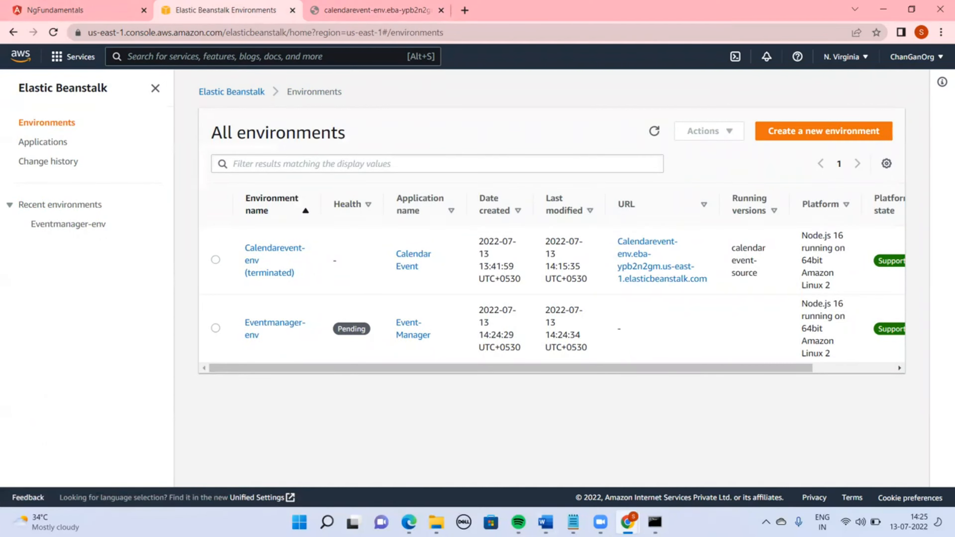
pyautogui.moveTo(627, 523)
pyautogui.click(242, 60)
pyautogui.write('Route')
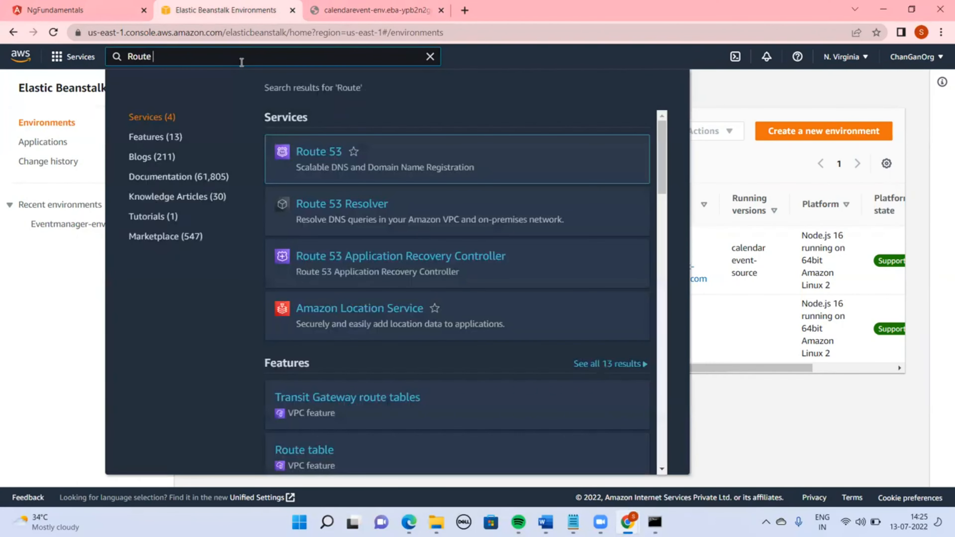
pyautogui.press('BackSpace')
pyautogui.press('BackSpace')
pyautogui.press('BackSpace')
pyautogui.press('BackSpace')
pyautogui.press('BackSpace')
pyautogui.write('cloud')
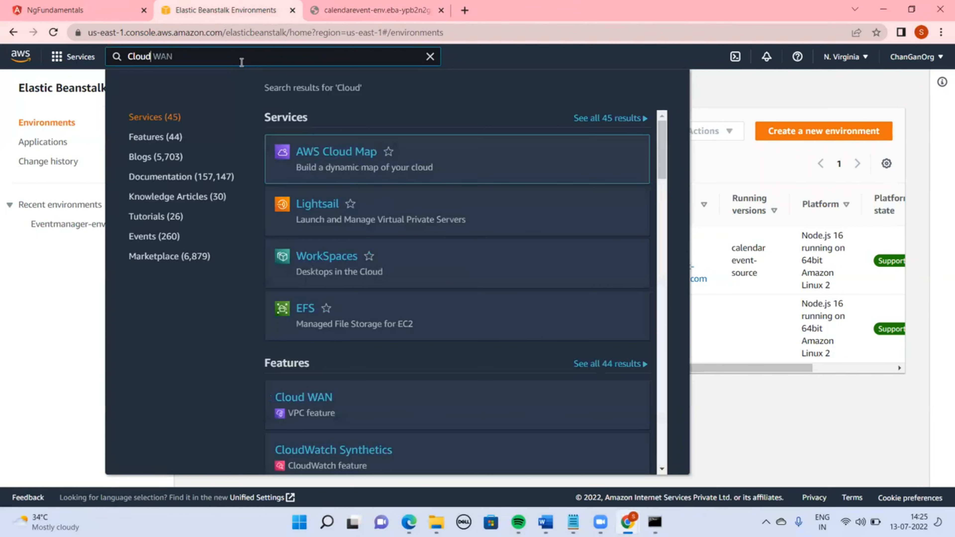
pyautogui.press('BackSpace')
pyautogui.press('BackSpace')
pyautogui.press('BackSpace')
pyautogui.press('BackSpace')
pyautogui.press('BackSpace')
pyautogui.write('C')
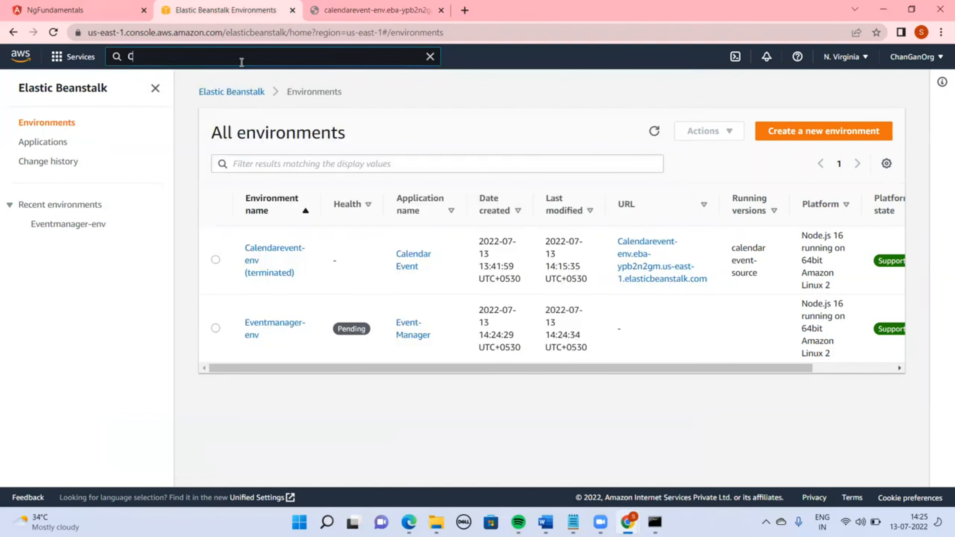
pyautogui.write('DN')
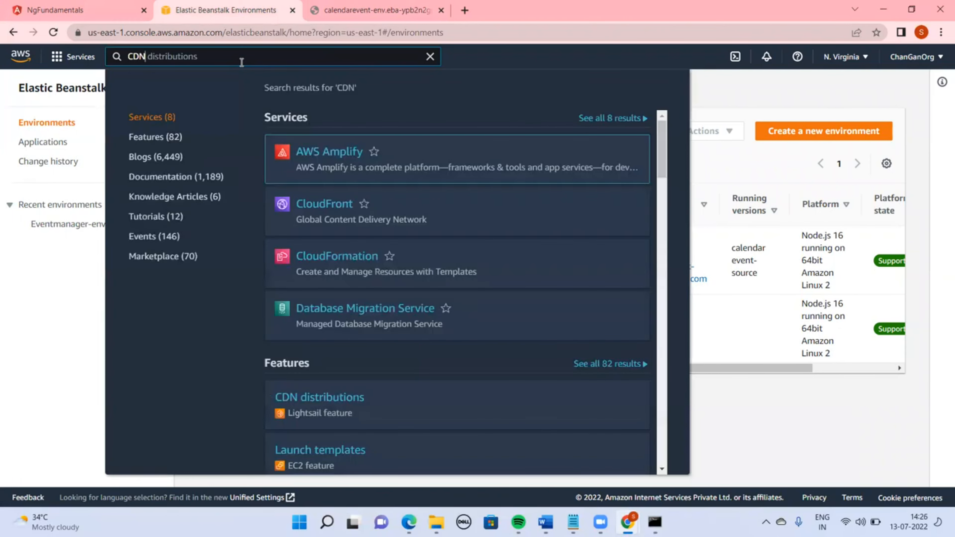
# Open CloudFront in a new tab, start creating a distribution and open the origin domain choices
pyautogui.rightClick(330, 214)
pyautogui.rightClick(315, 206)
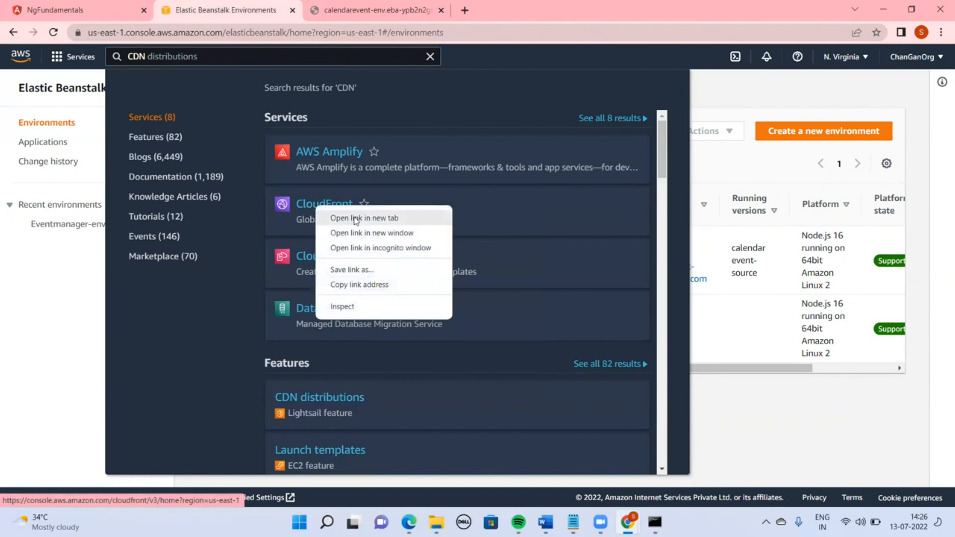
pyautogui.click(356, 219)
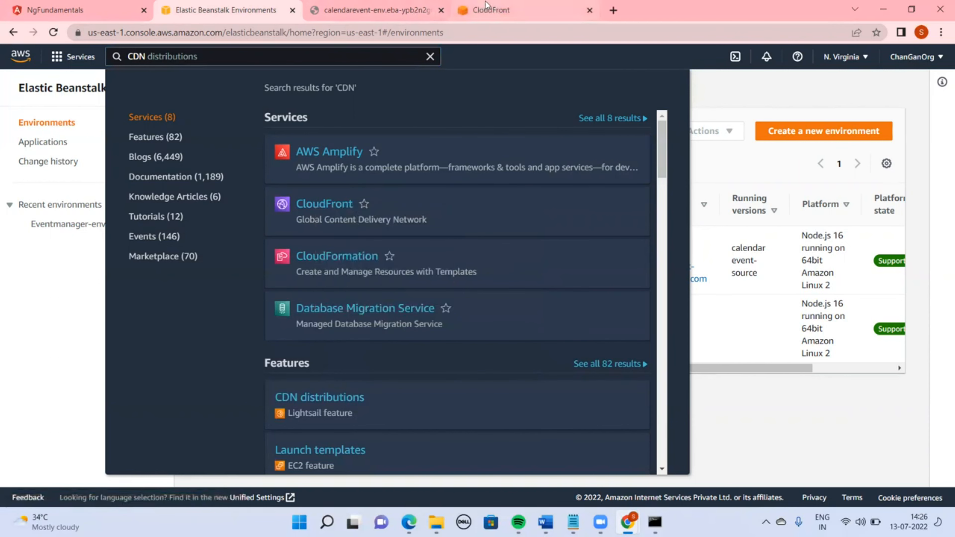
pyautogui.click(488, 10)
pyautogui.click(649, 243)
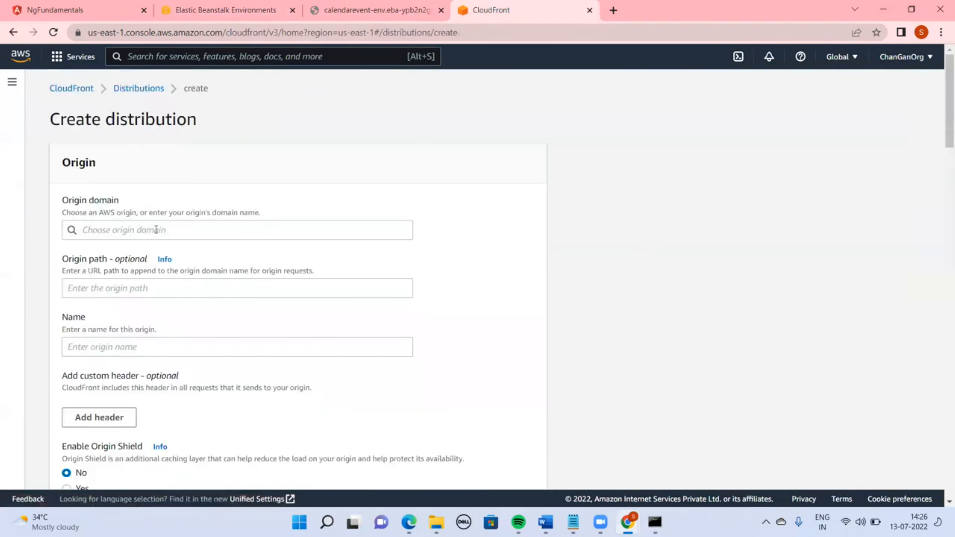
pyautogui.click(158, 230)
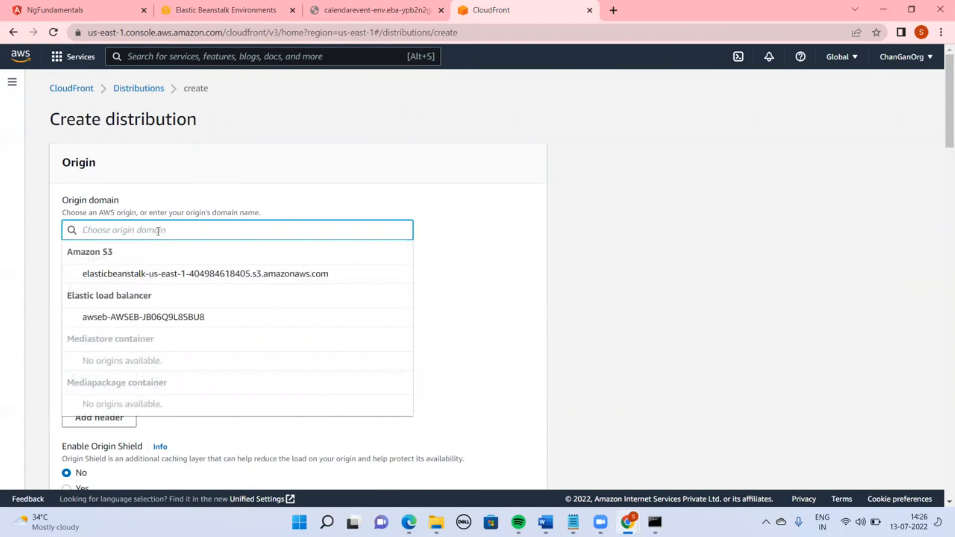
# Switch back to Elastic Beanstalk, view the terminated Calendarevent-env events, and refresh the environments list
pyautogui.click(225, 10)
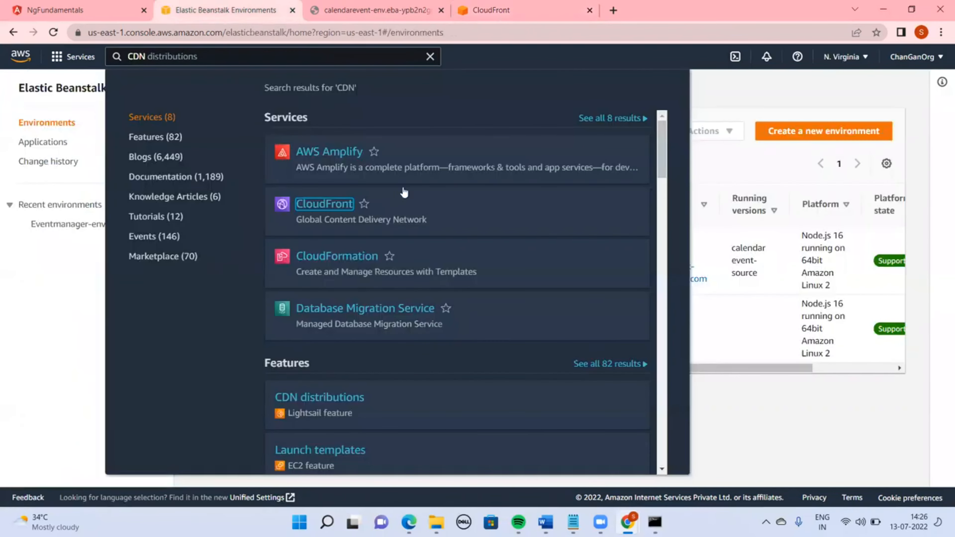
pyautogui.click(820, 424)
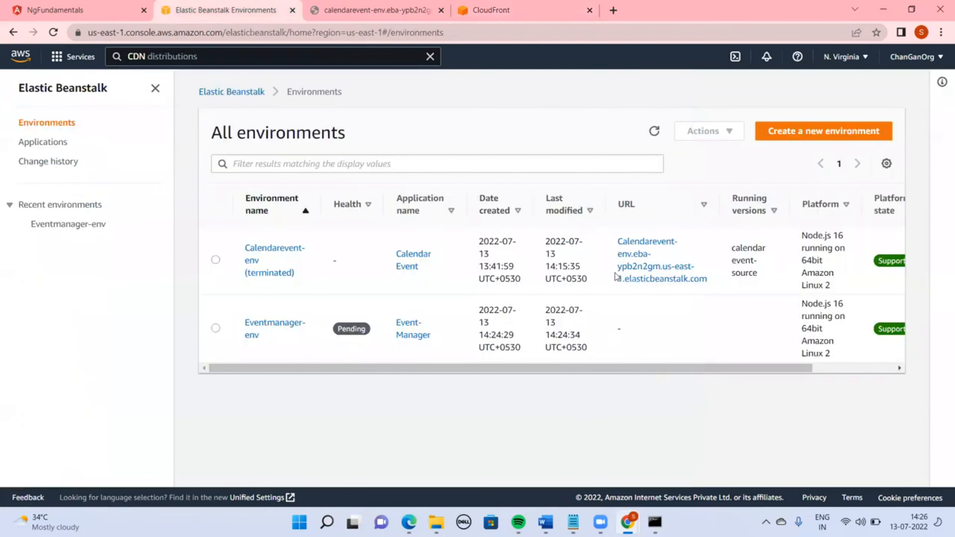
pyautogui.click(279, 254)
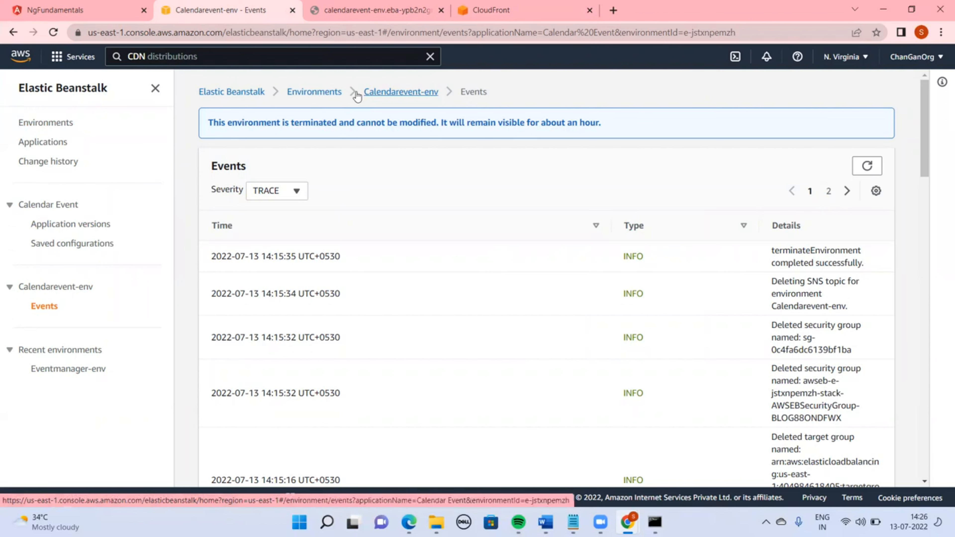
pyautogui.click(324, 97)
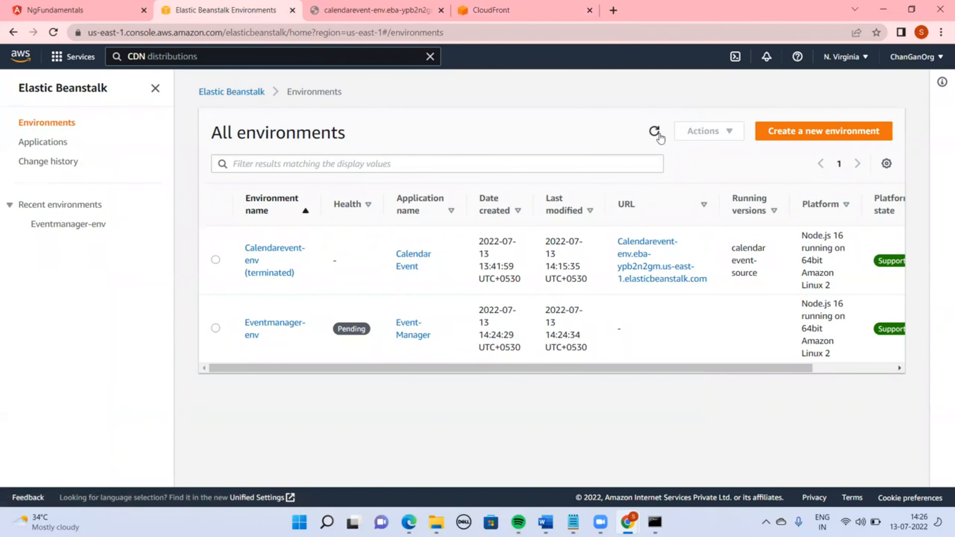
pyautogui.click(654, 132)
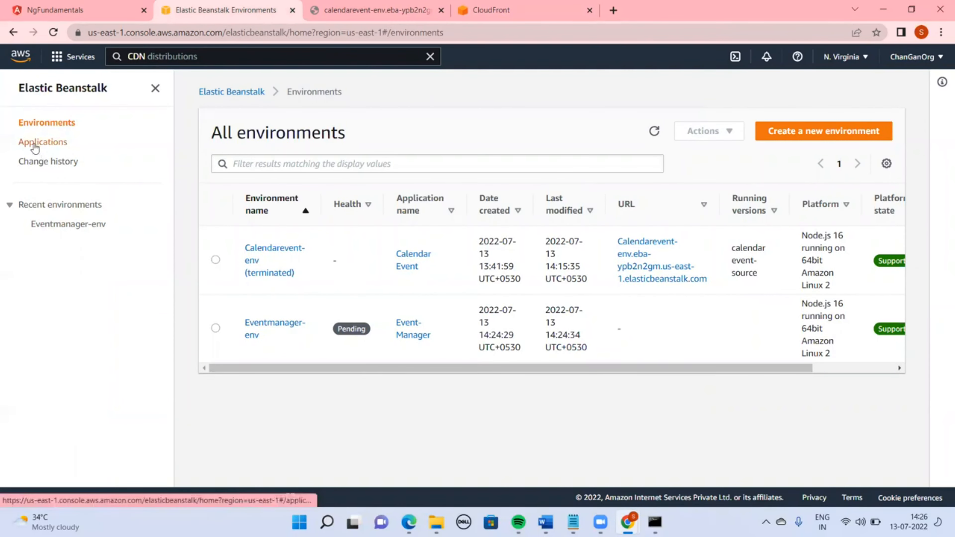
# Browse the applications list, open the Event-Manager application and then its Eventmanager-env environment
pyautogui.click(38, 144)
pyautogui.click(372, 237)
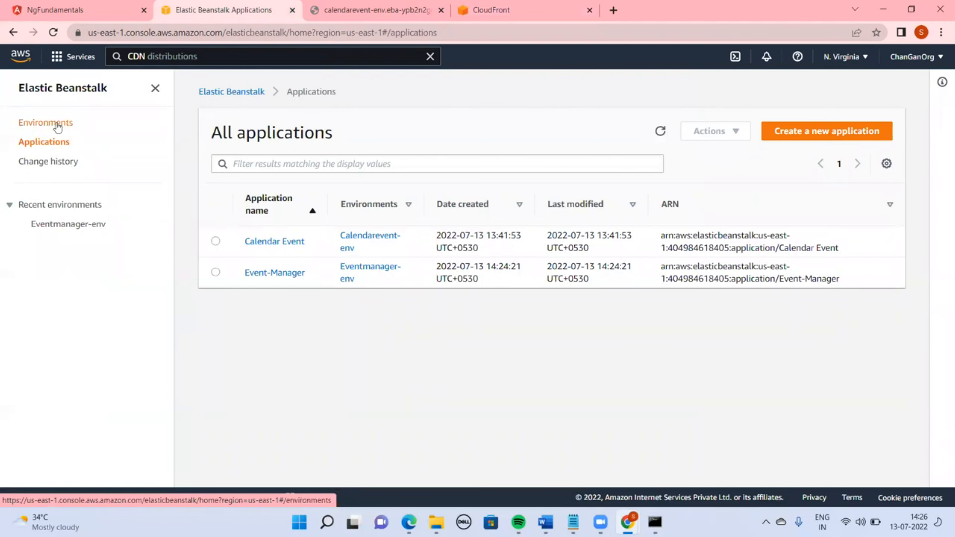
pyautogui.click(57, 126)
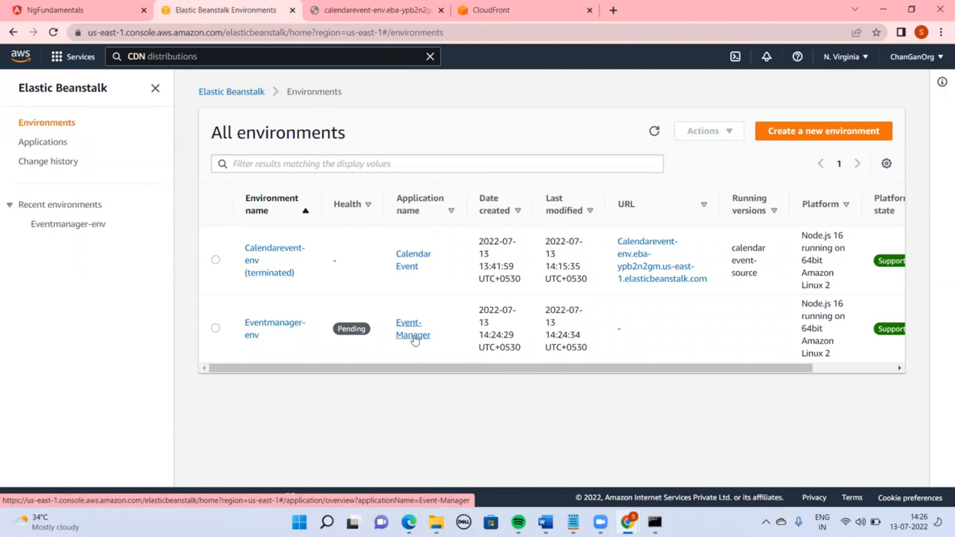
pyautogui.click(413, 334)
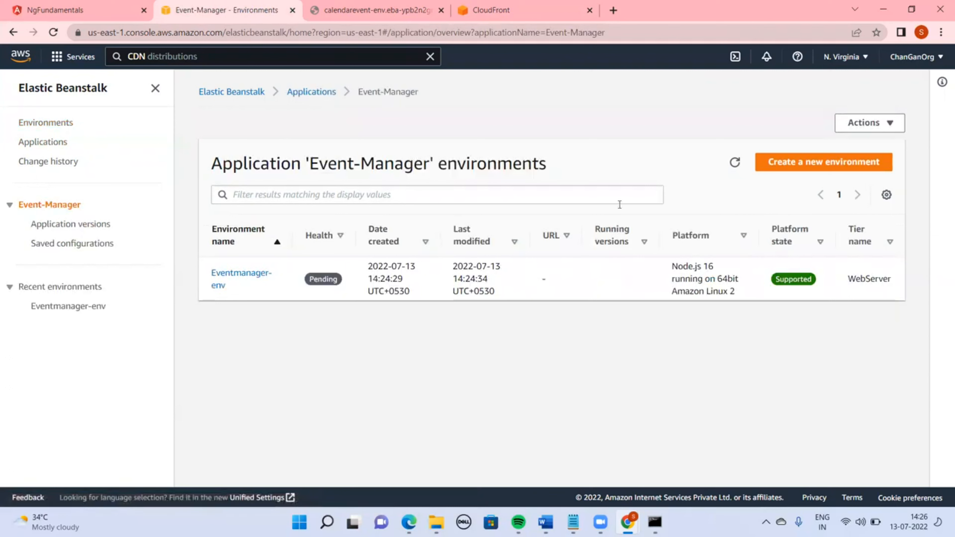
pyautogui.click(736, 163)
pyautogui.click(237, 272)
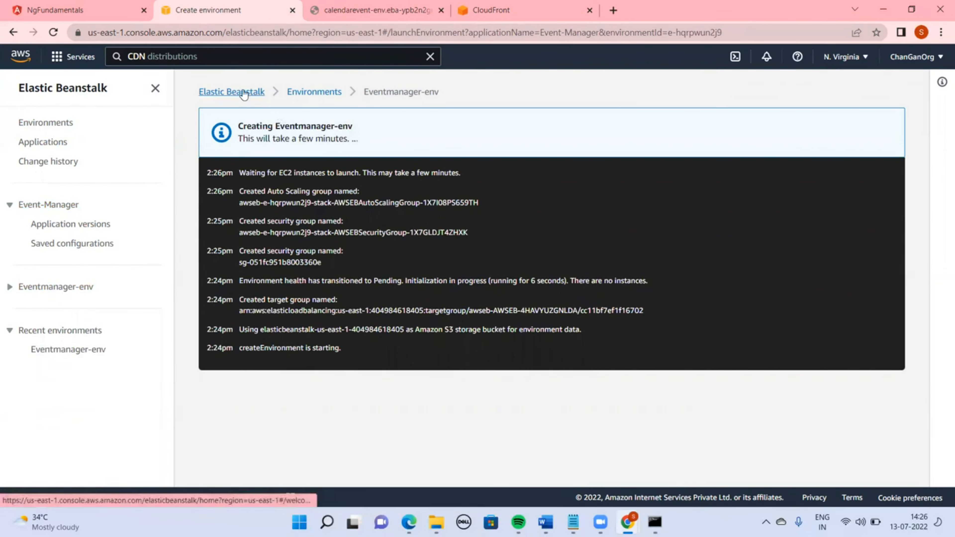
# Return to the environments list, select the terminated Calendarevent-env and view its available actions
pyautogui.doubleClick(298, 96)
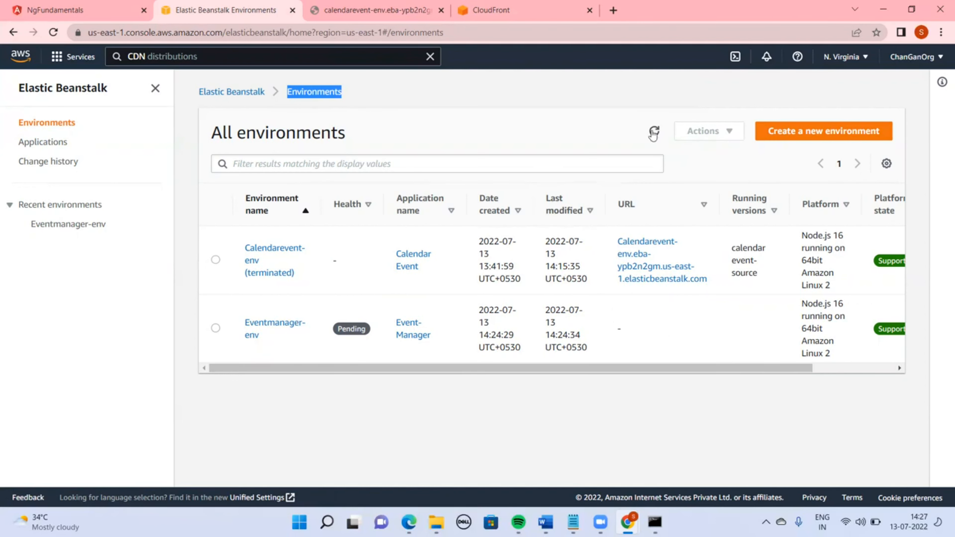
pyautogui.click(653, 132)
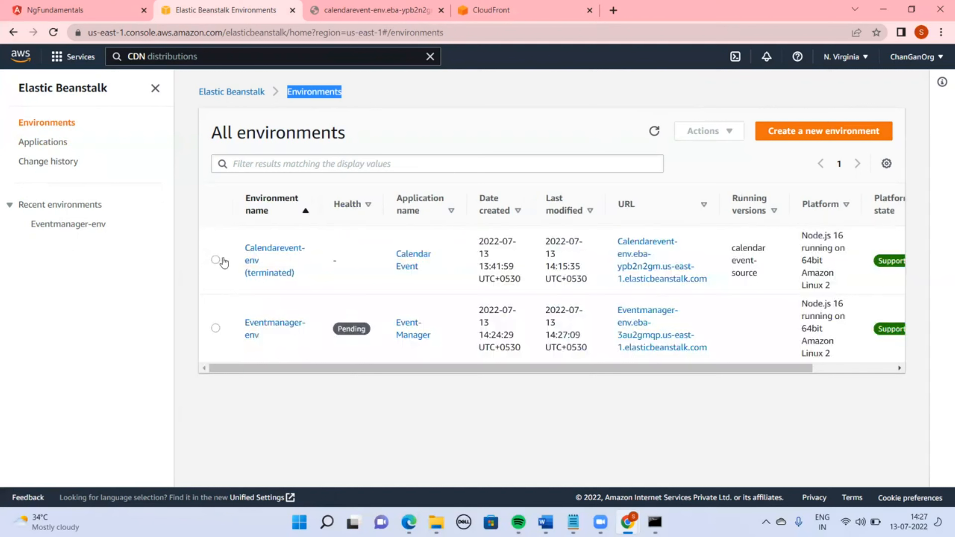
pyautogui.click(216, 259)
pyautogui.click(742, 130)
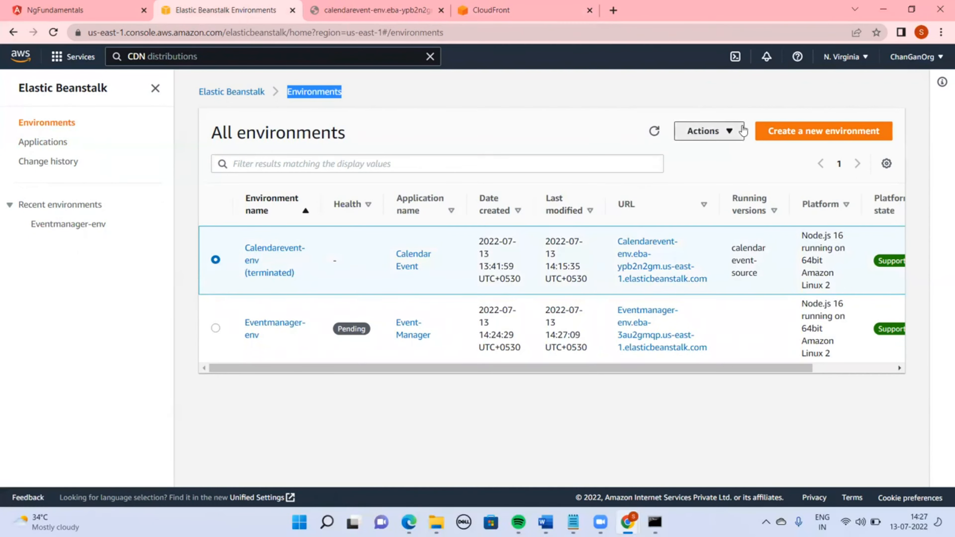
pyautogui.click(598, 429)
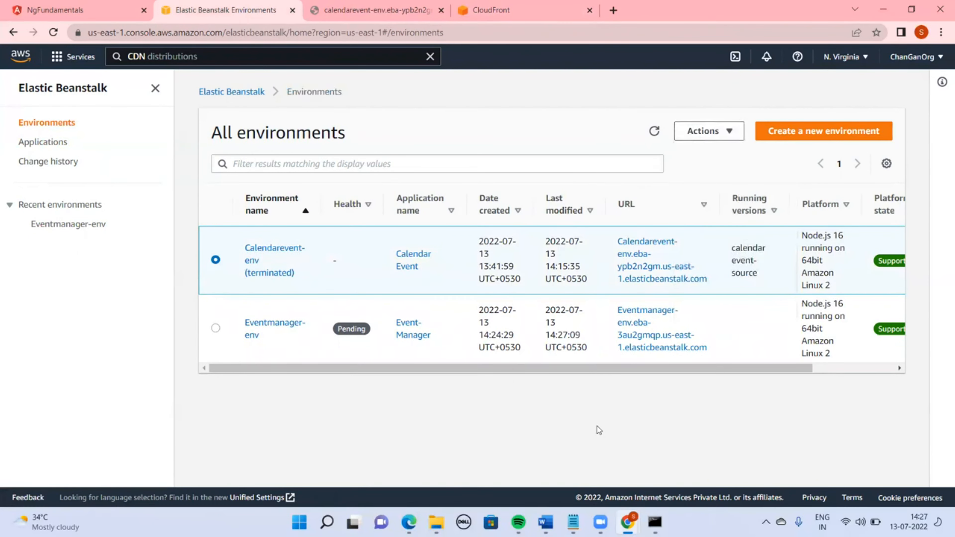
pyautogui.click(654, 131)
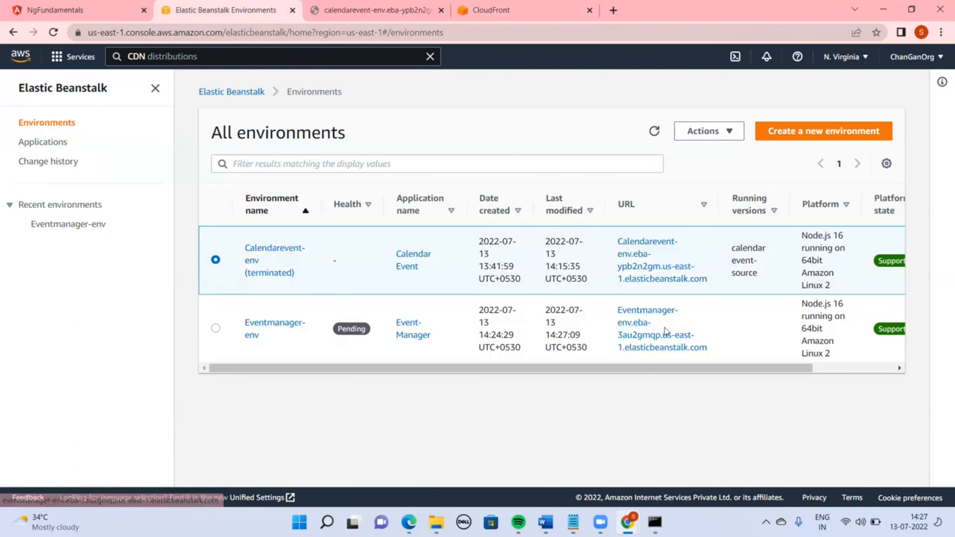
# Open the Eventmanager-env URL in a new tab and close the old Calendarevent site tab
pyautogui.rightClick(644, 326)
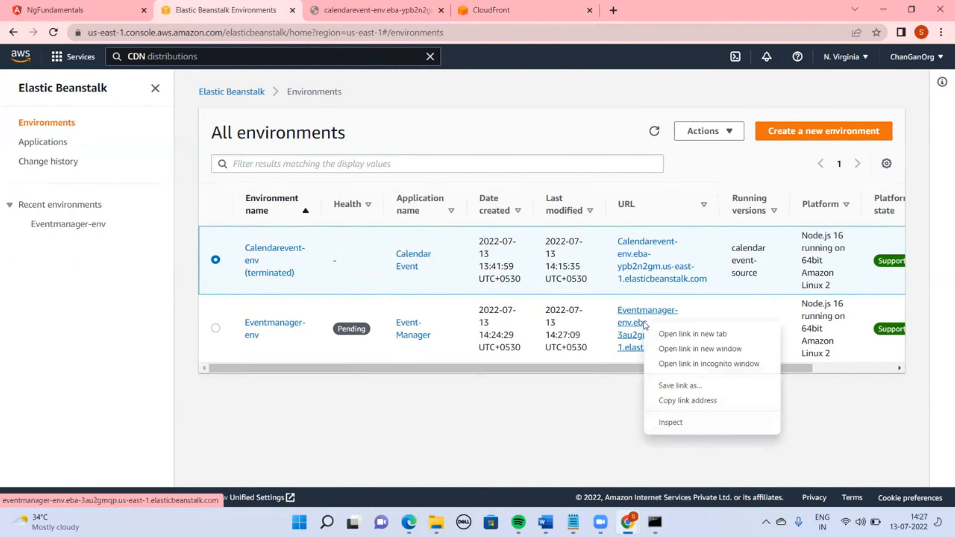
pyautogui.click(684, 334)
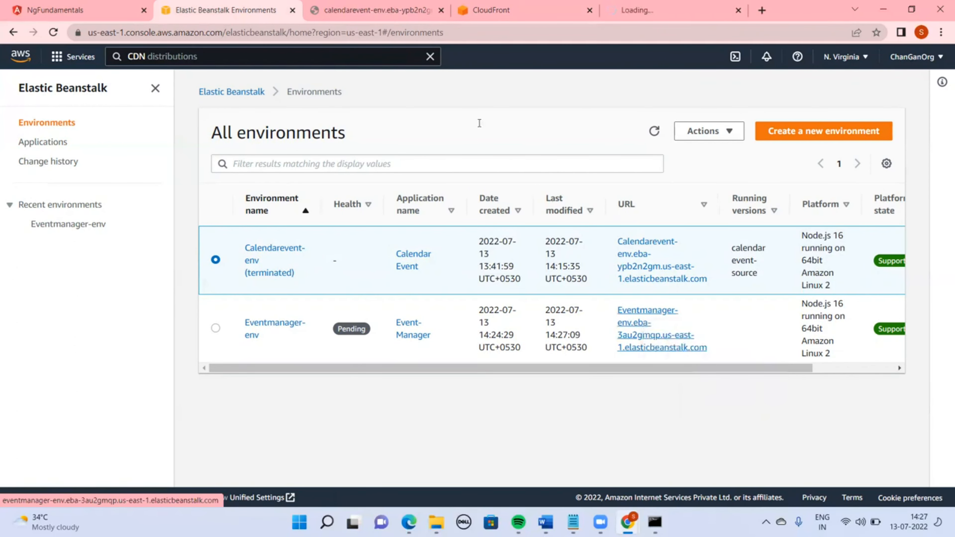
pyautogui.click(441, 10)
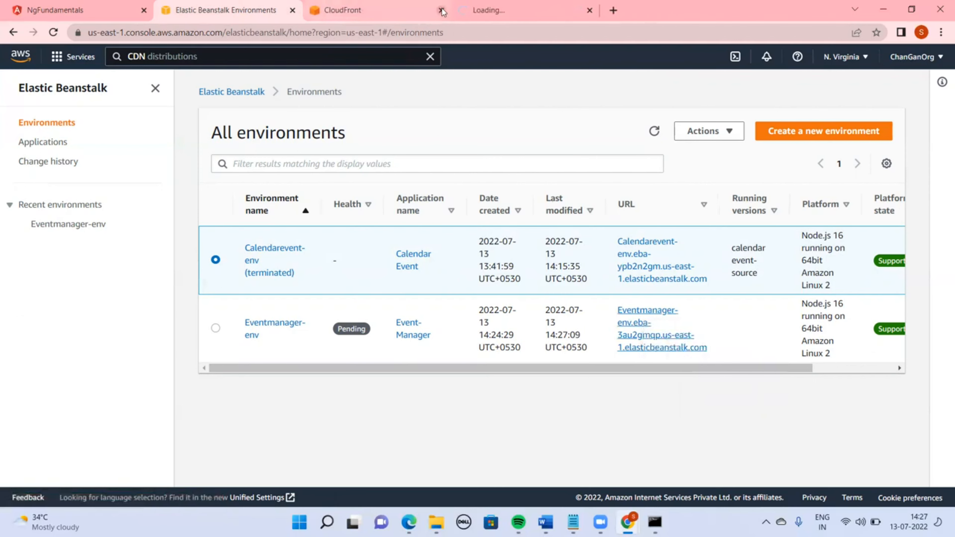
# Reload the Eventmanager site and refresh the environments list to check the deployment progress
pyautogui.click(501, 13)
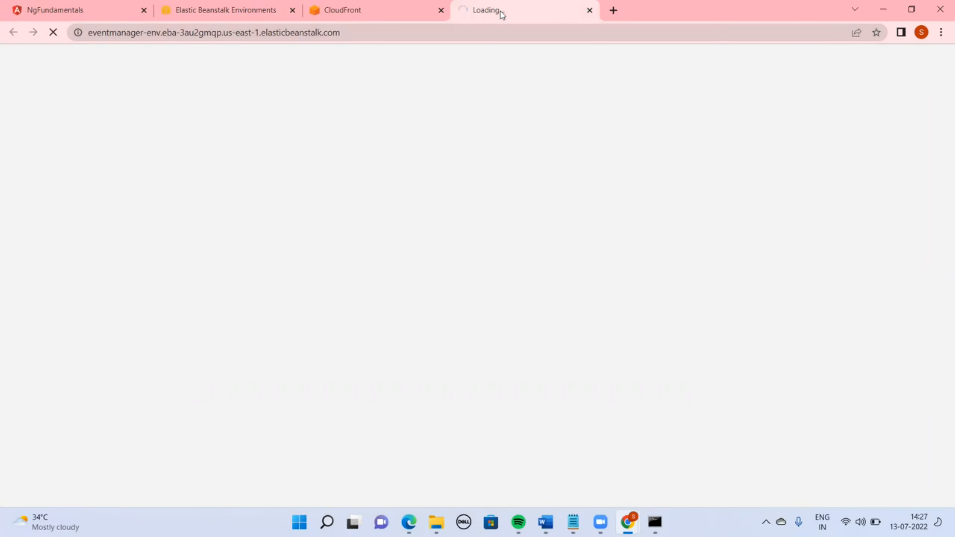
pyautogui.hotkey('ctrl', 'r')
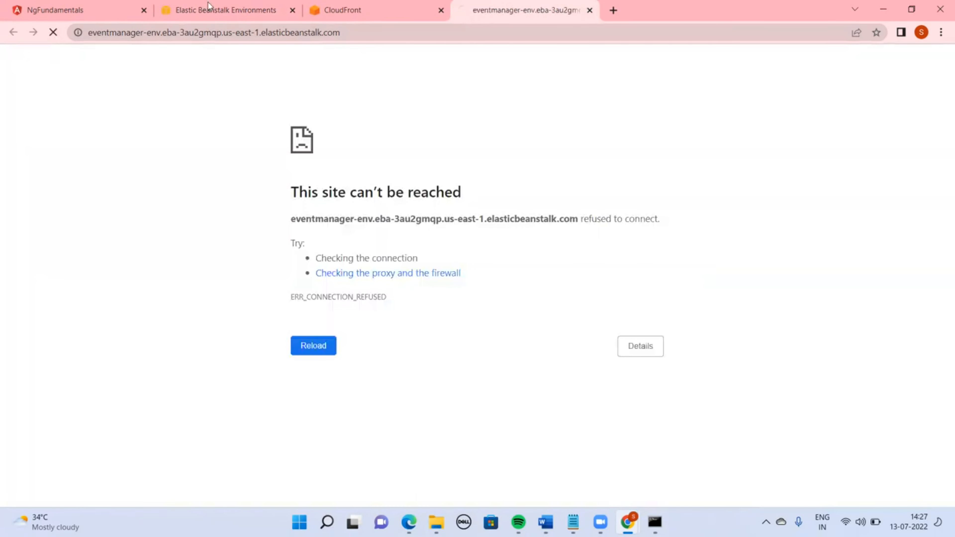
pyautogui.click(241, 10)
pyautogui.click(655, 133)
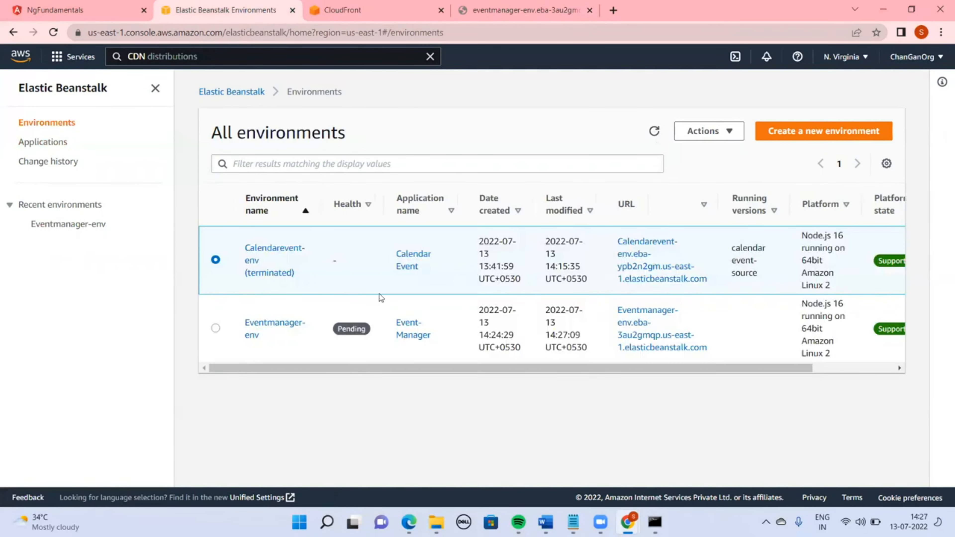
pyautogui.click(516, 7)
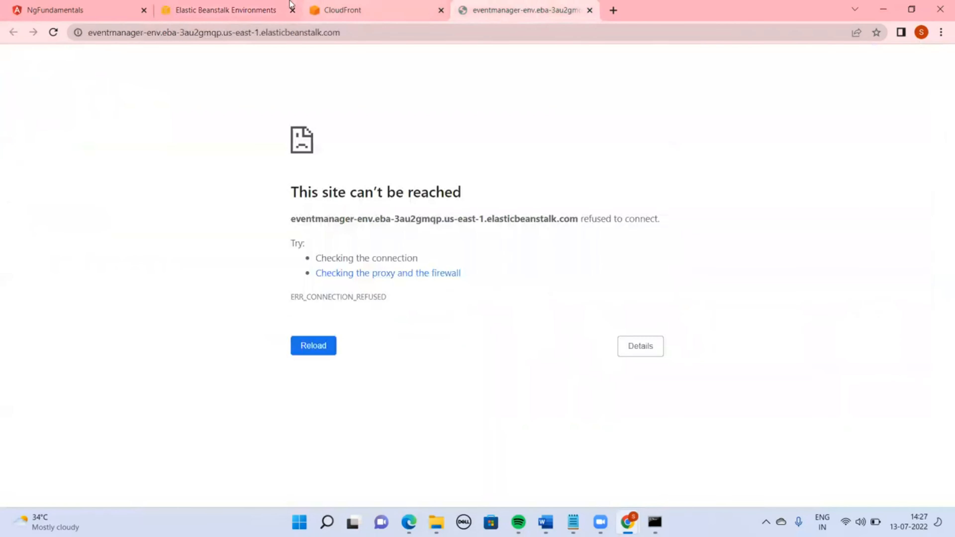
pyautogui.click(273, 7)
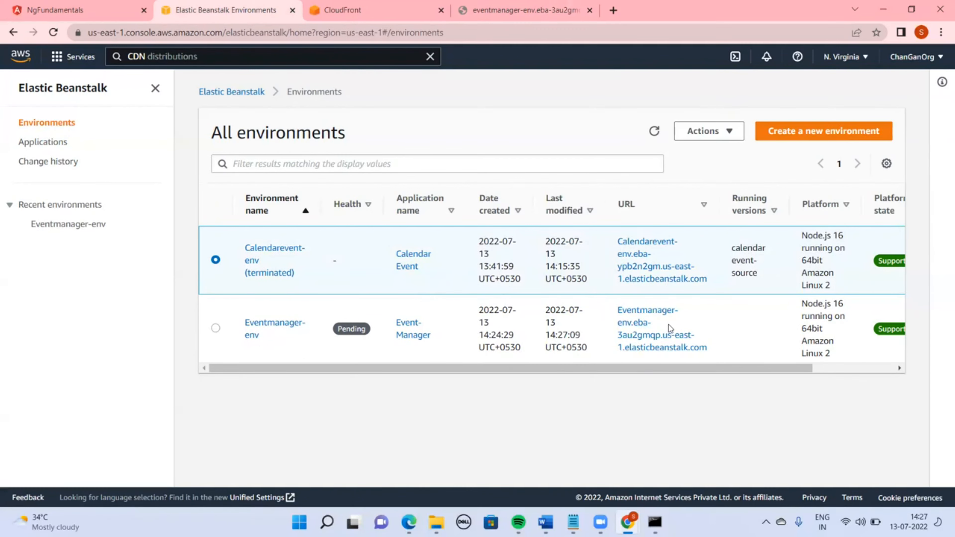
# Check Eventmanager-env's creation events, open its URL from the environments list, and navigate back
pyautogui.click(270, 328)
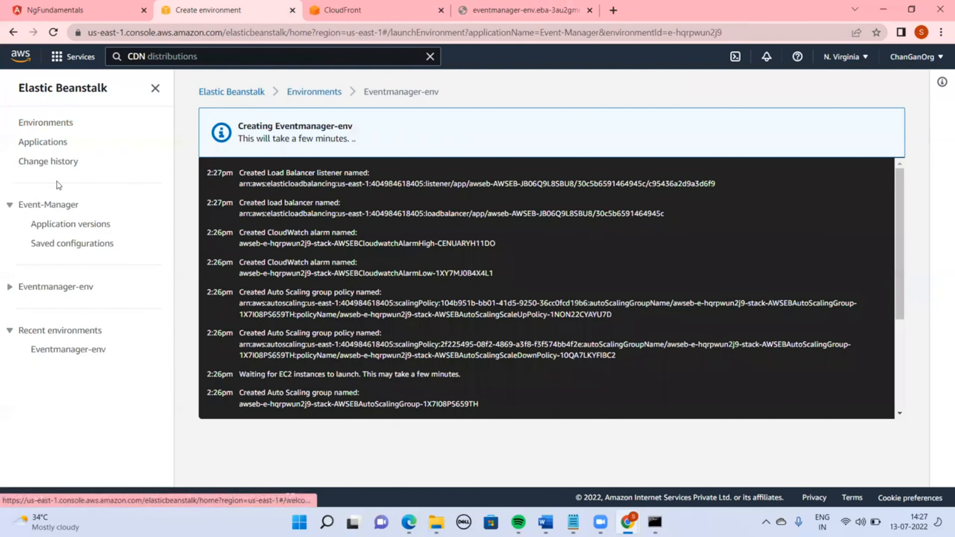
pyautogui.click(79, 350)
pyautogui.click(50, 131)
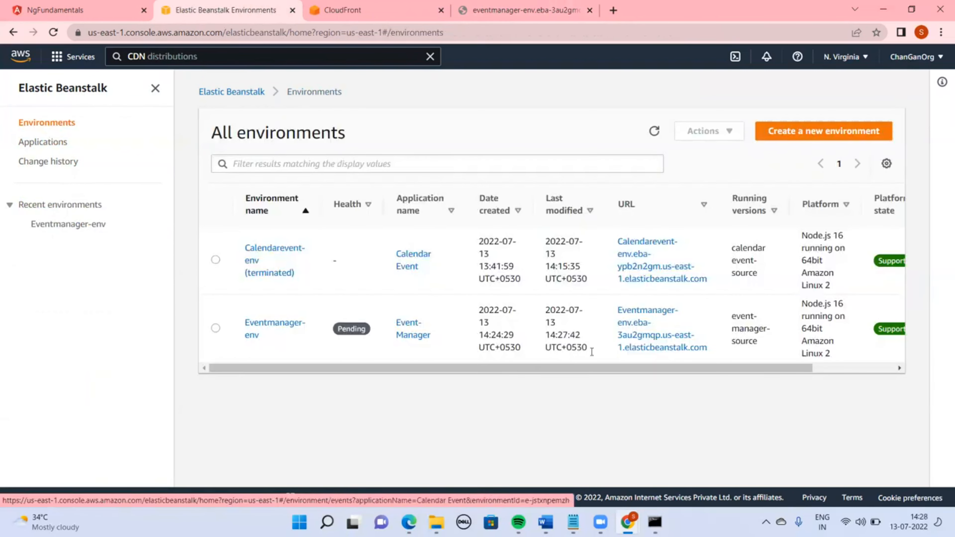
pyautogui.click(661, 340)
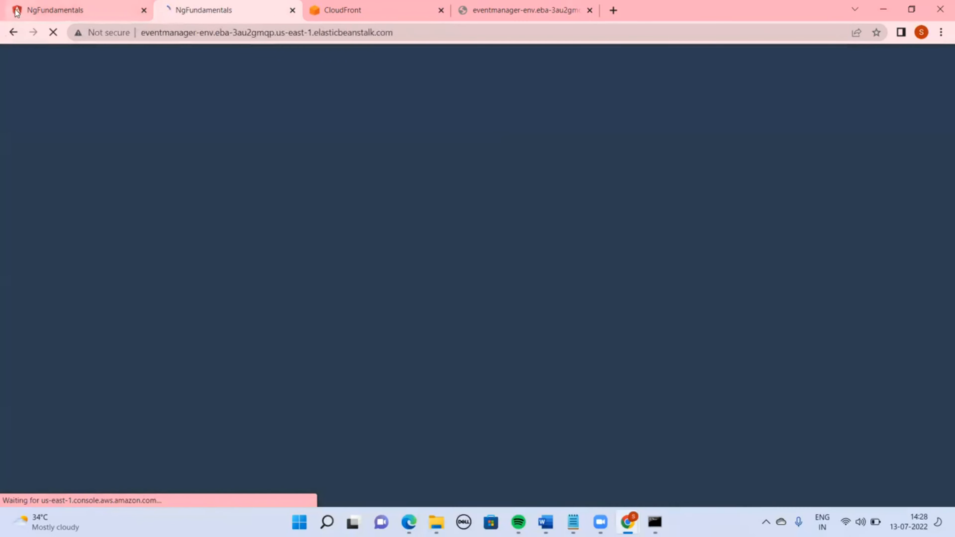
pyautogui.click(13, 33)
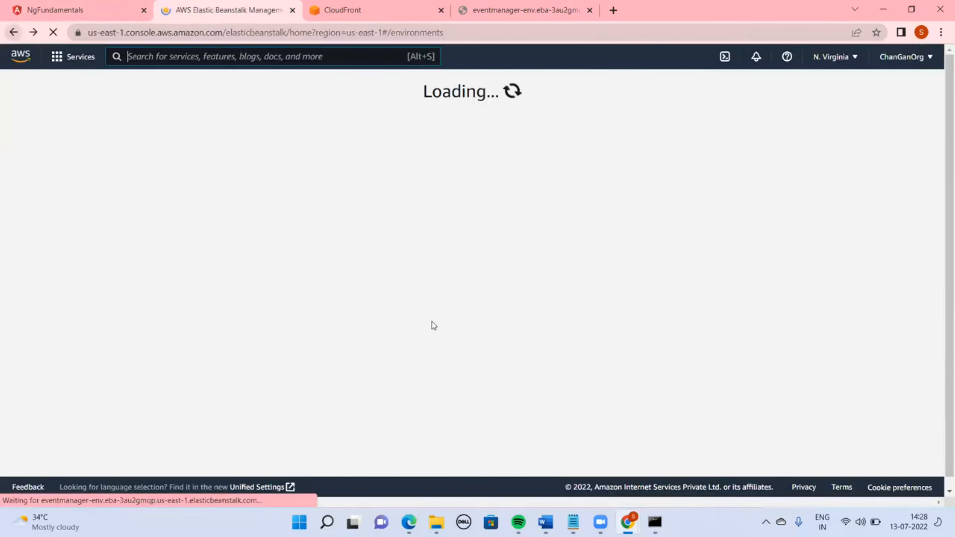
# Reload the Eventmanager-env site in its tab
pyautogui.click(518, 11)
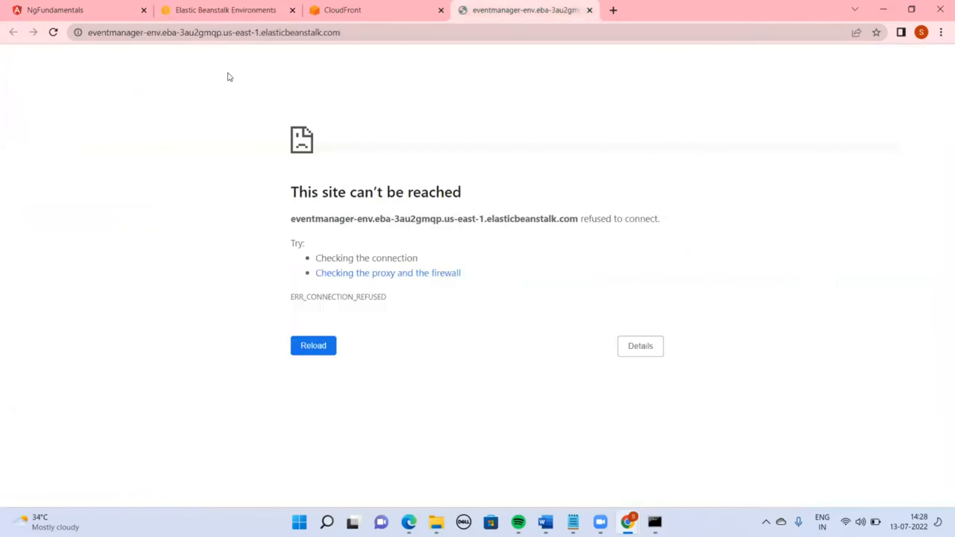
pyautogui.click(373, 39)
pyautogui.press('Return')
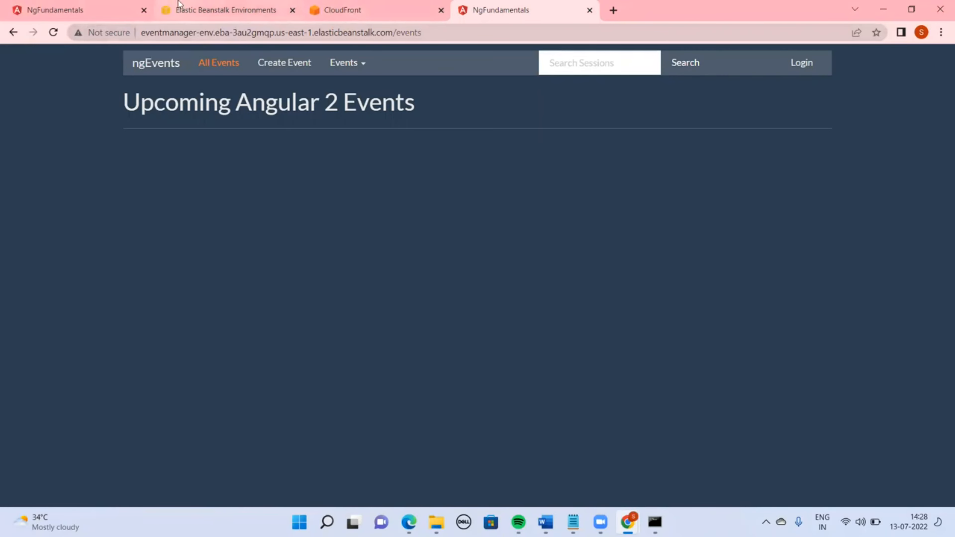
# Browse the Elastic Beanstalk welcome page, applications and environments lists
pyautogui.click(210, 8)
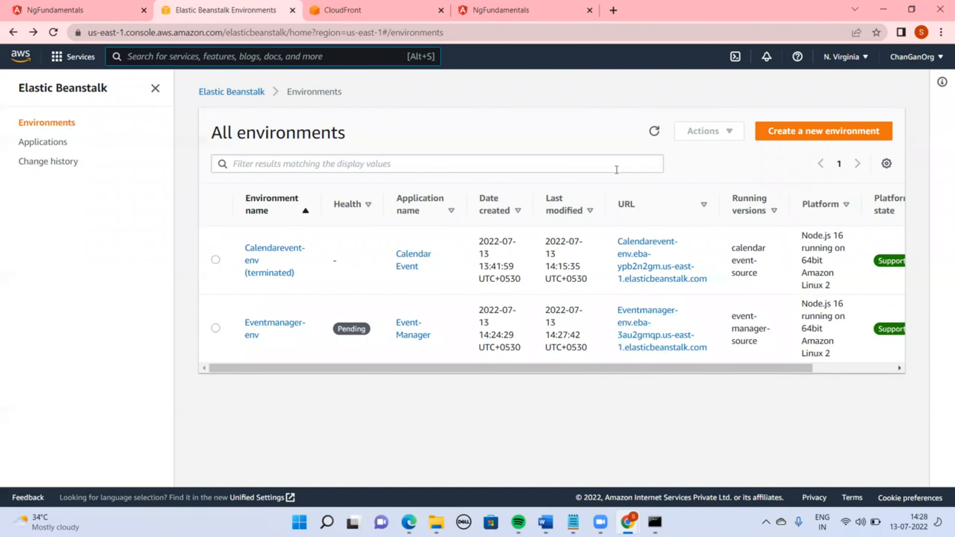
pyautogui.click(251, 91)
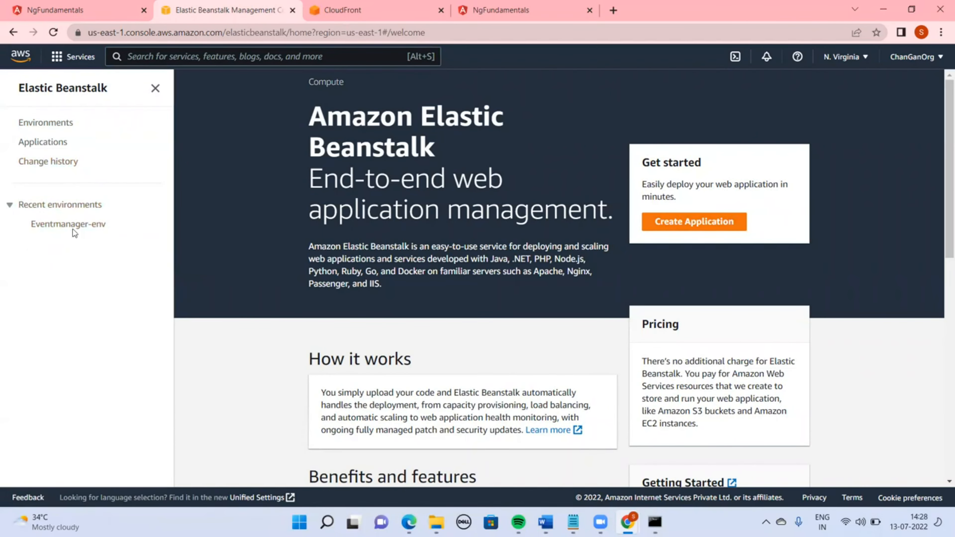
pyautogui.click(82, 225)
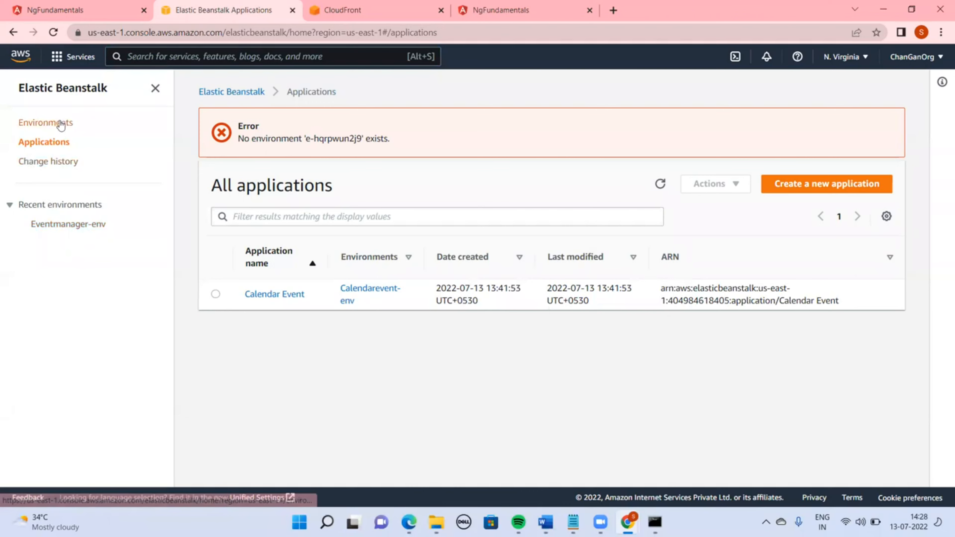
pyautogui.click(60, 124)
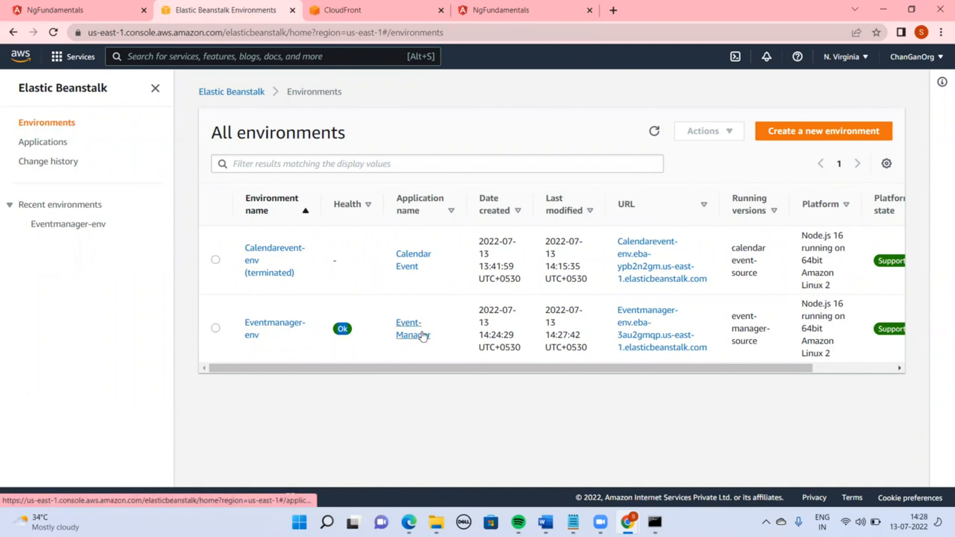
pyautogui.click(423, 336)
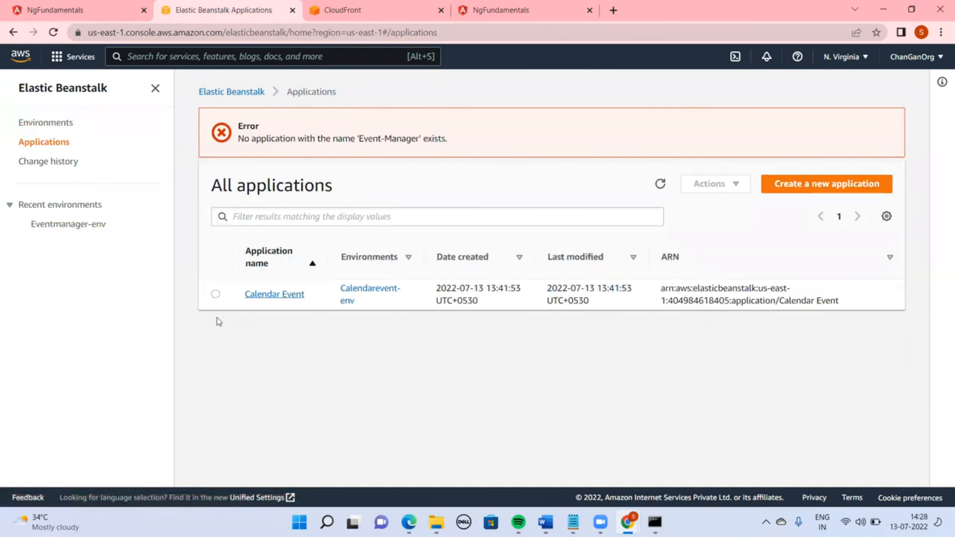
pyautogui.click(276, 297)
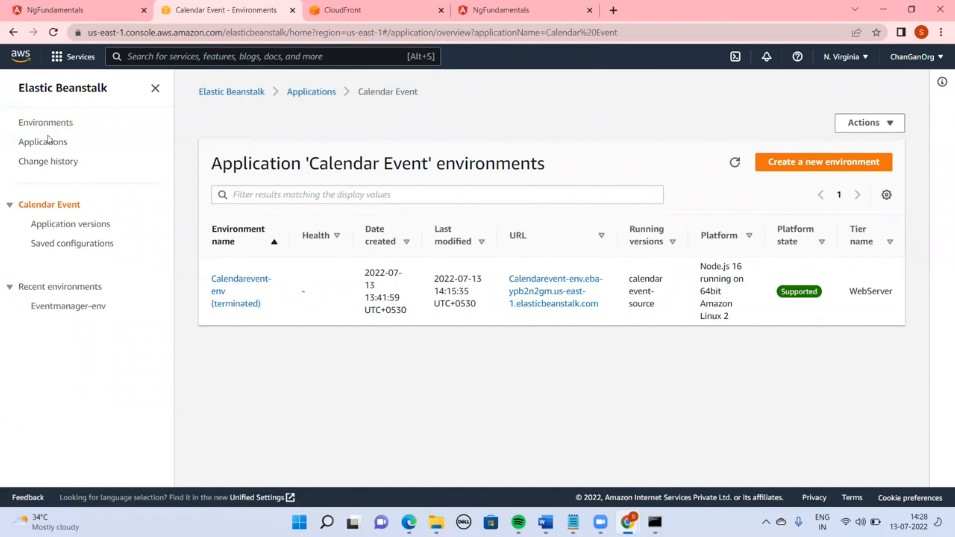
pyautogui.click(47, 142)
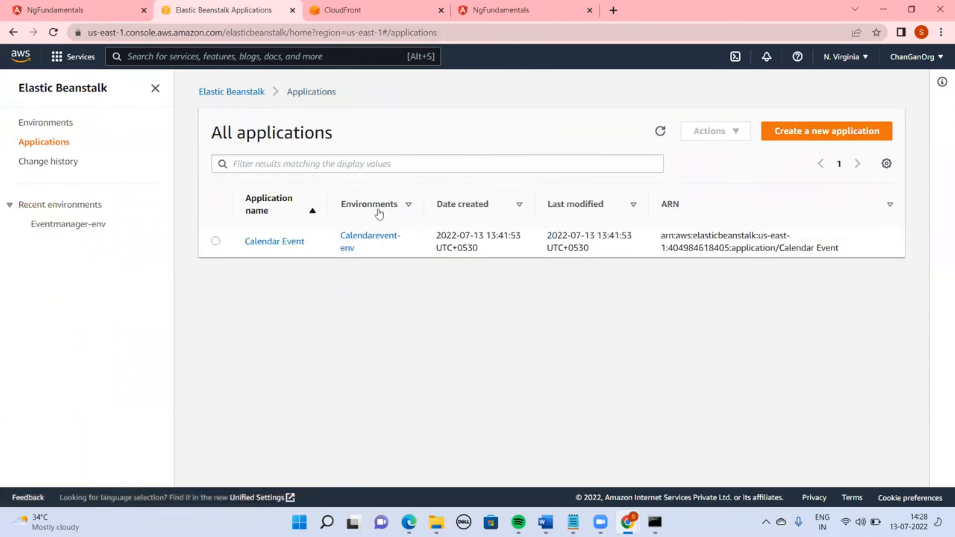
pyautogui.click(49, 124)
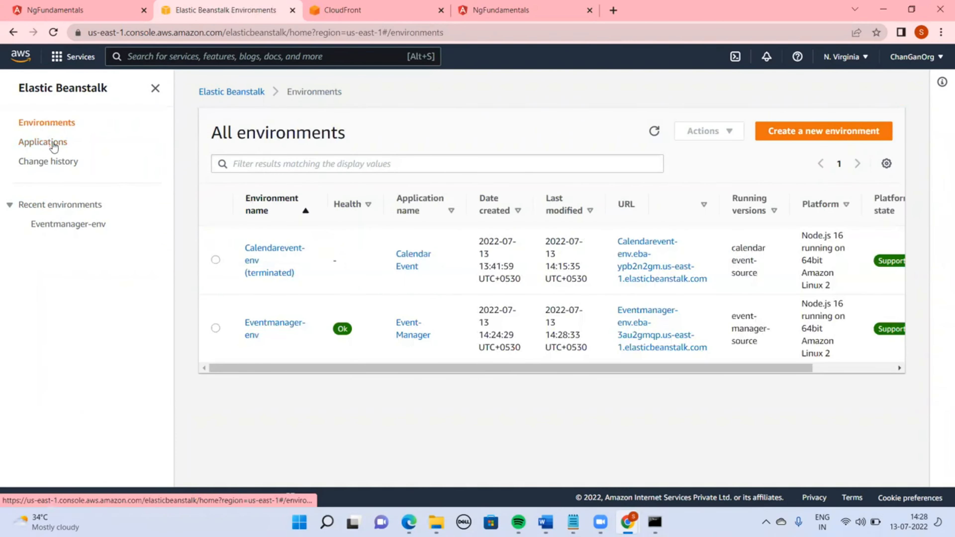
# Open the Event-Manager application's Eventmanager-env dashboard and copy the environment URL
pyautogui.click(268, 328)
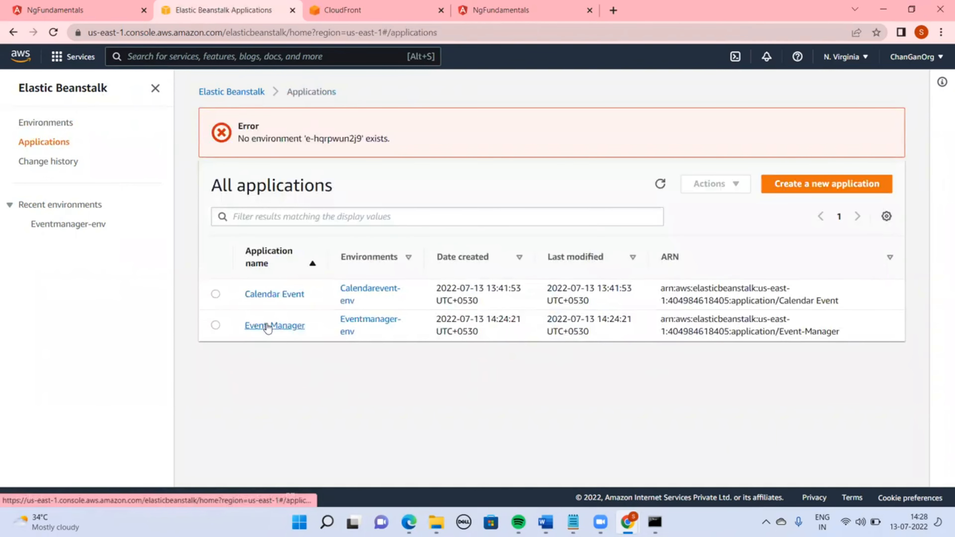
pyautogui.click(268, 326)
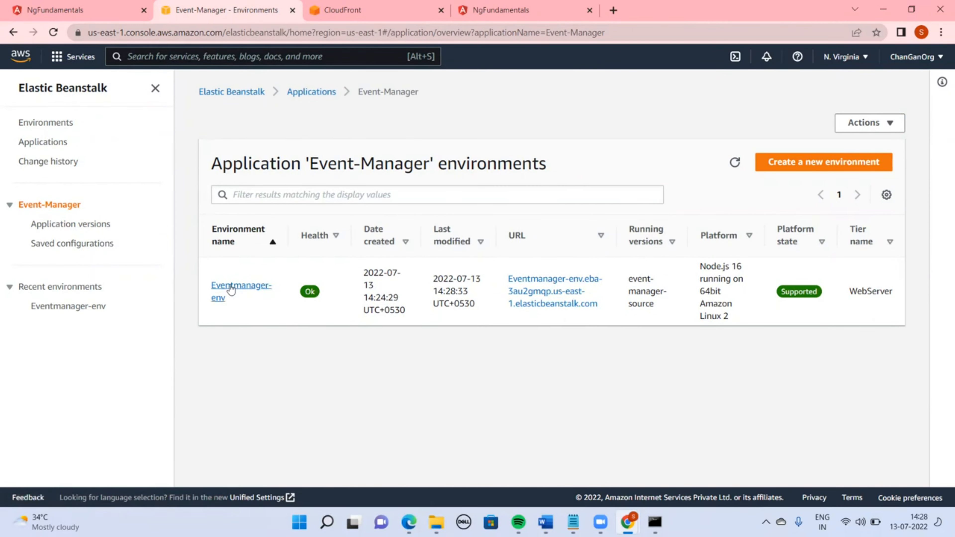
pyautogui.click(233, 286)
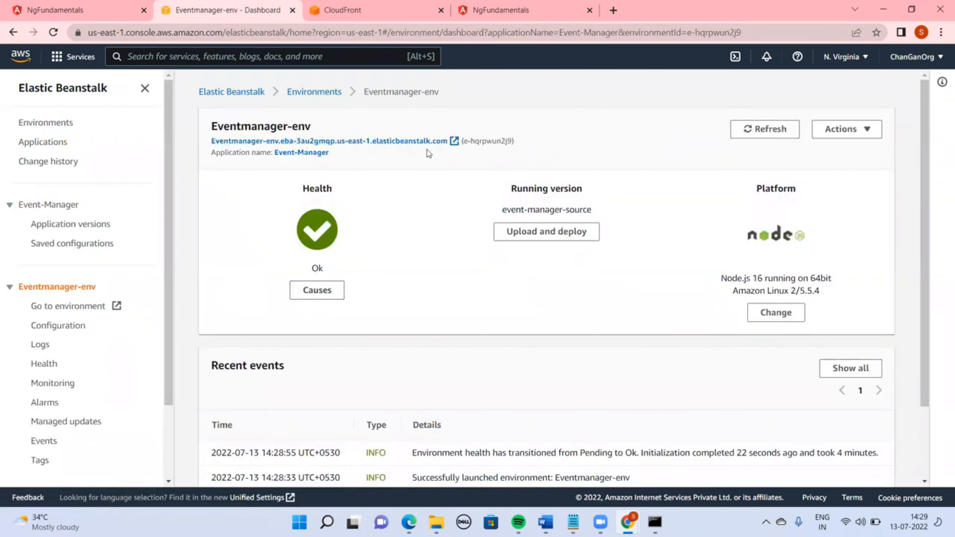
pyautogui.rightClick(307, 147)
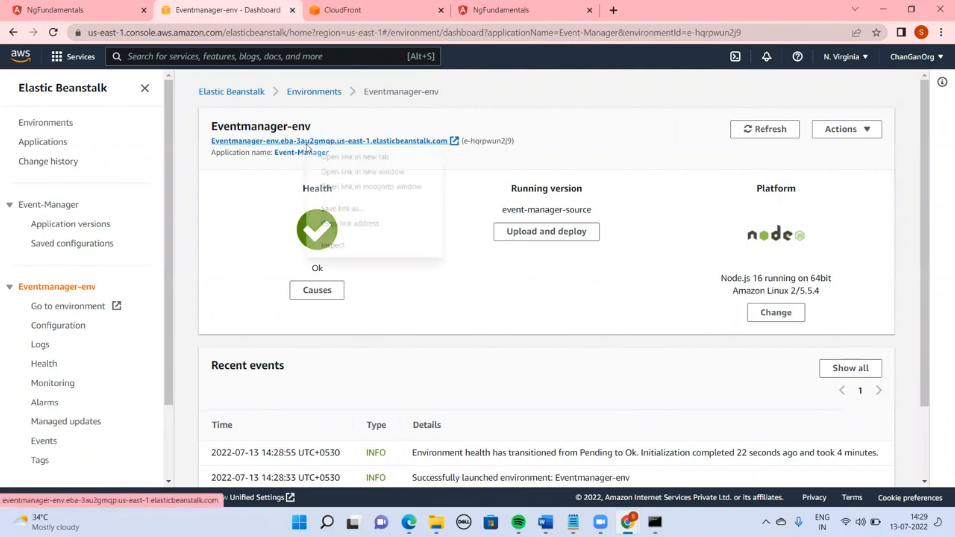
pyautogui.click(227, 174)
pyautogui.moveTo(228, 174)
pyautogui.mouseDown()
pyautogui.moveTo(200, 137)
pyautogui.moveTo(421, 189)
pyautogui.mouseUp()
pyautogui.click(421, 188)
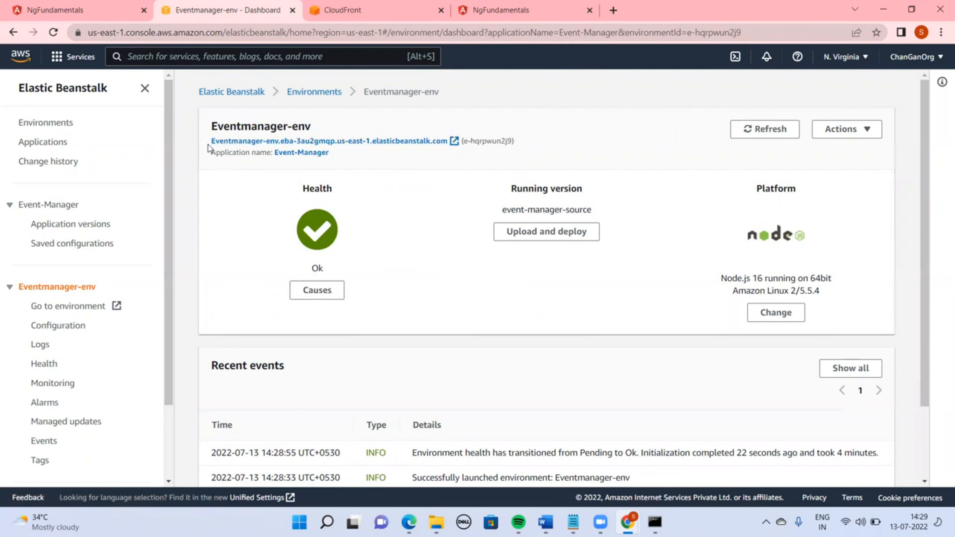
pyautogui.moveTo(208, 148); pyautogui.dragTo(444, 141)
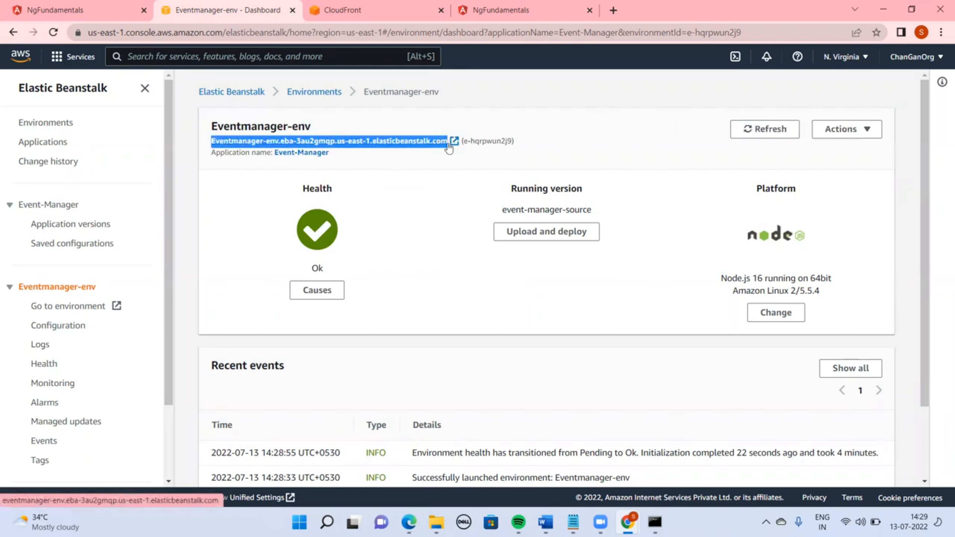
# Set the CloudFront distribution's origin domain to the Eventmanager-env URL
pyautogui.click(342, 10)
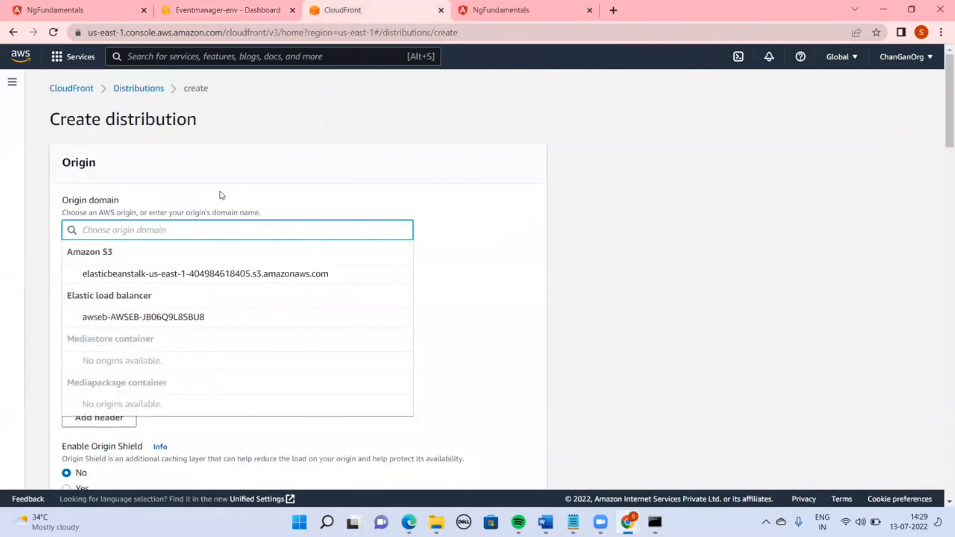
pyautogui.write('Eventmanager-env.eba-3au2gmqp.us-east-1.elasticbeanstalk.com')
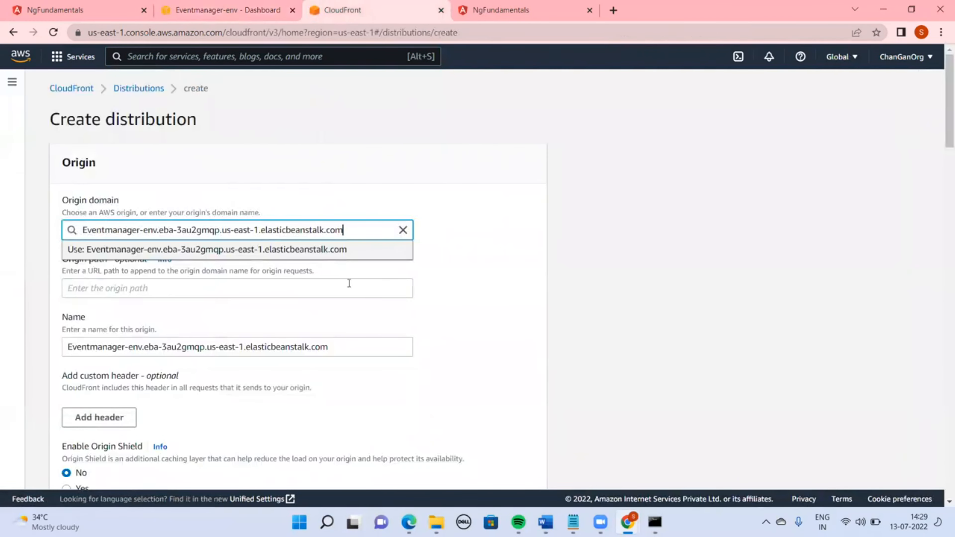
pyautogui.press('Return')
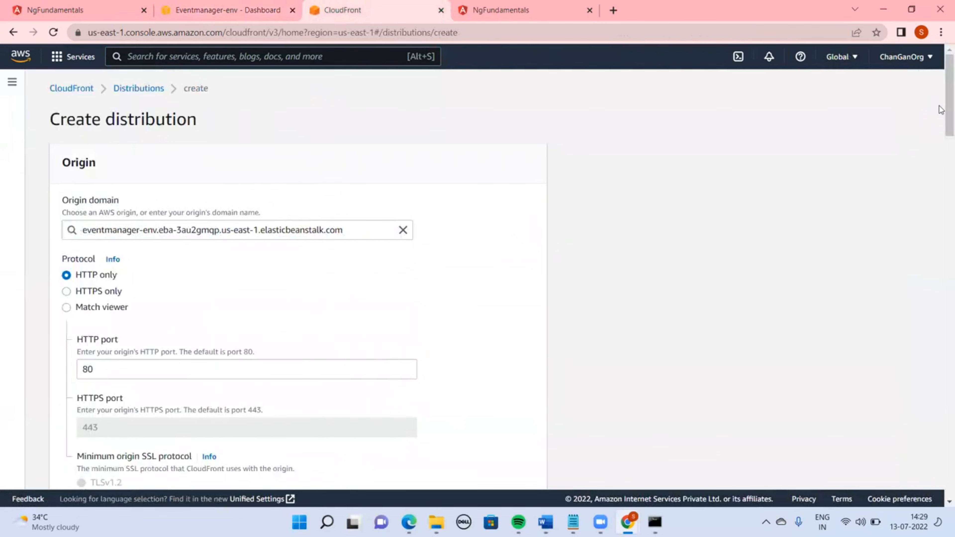
# Open a new browser tab and move it into its own maximized window
pyautogui.click(544, 10)
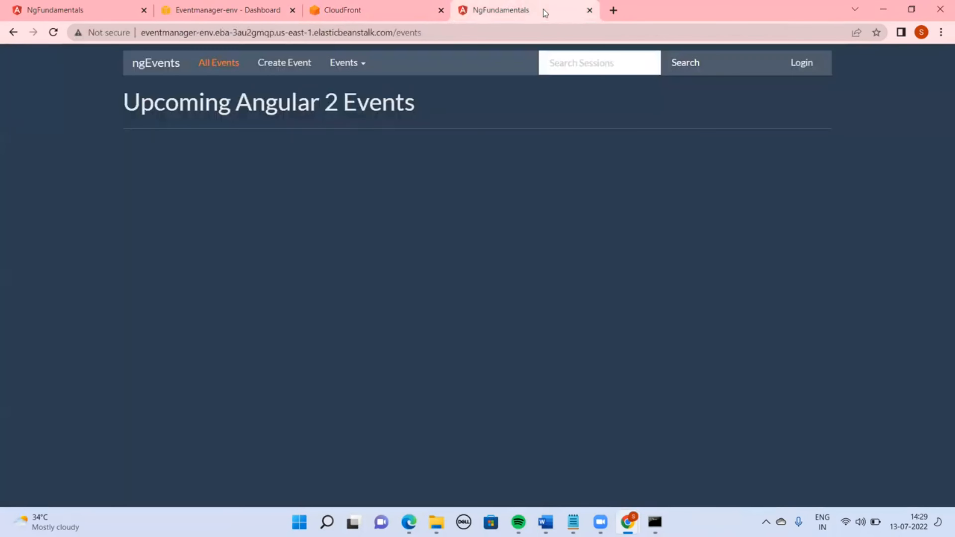
pyautogui.click(614, 10)
pyautogui.write('fre')
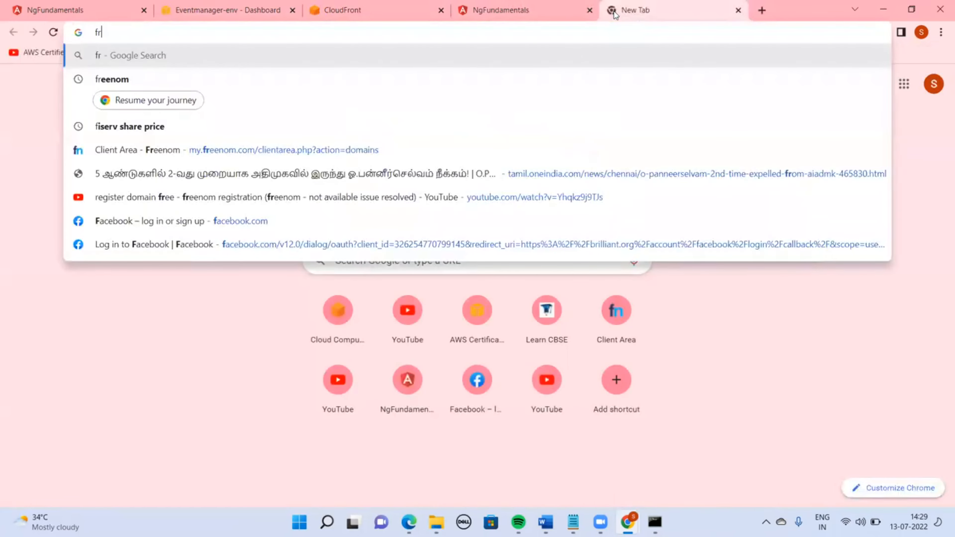
pyautogui.press('BackSpace')
pyautogui.press('BackSpace')
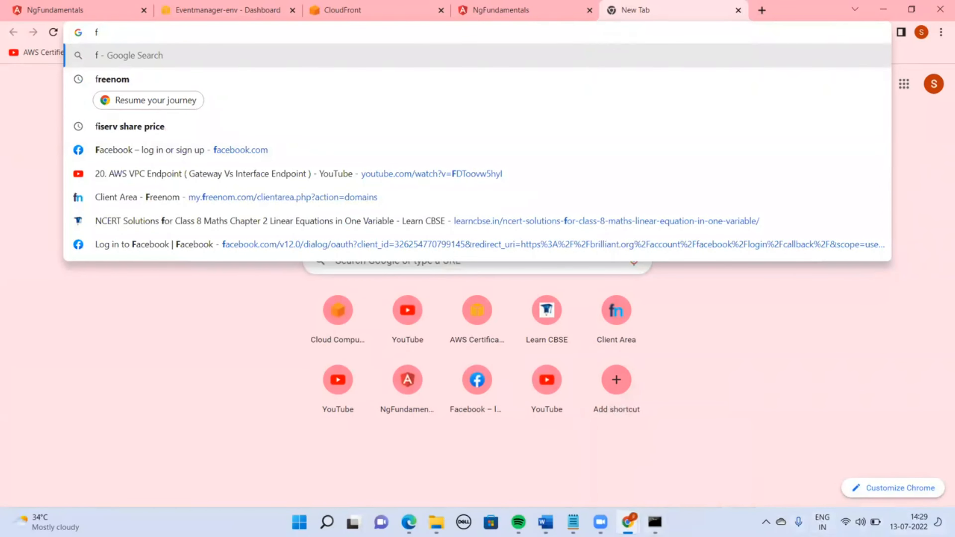
pyautogui.moveTo(627, 522)
pyautogui.click(632, 462)
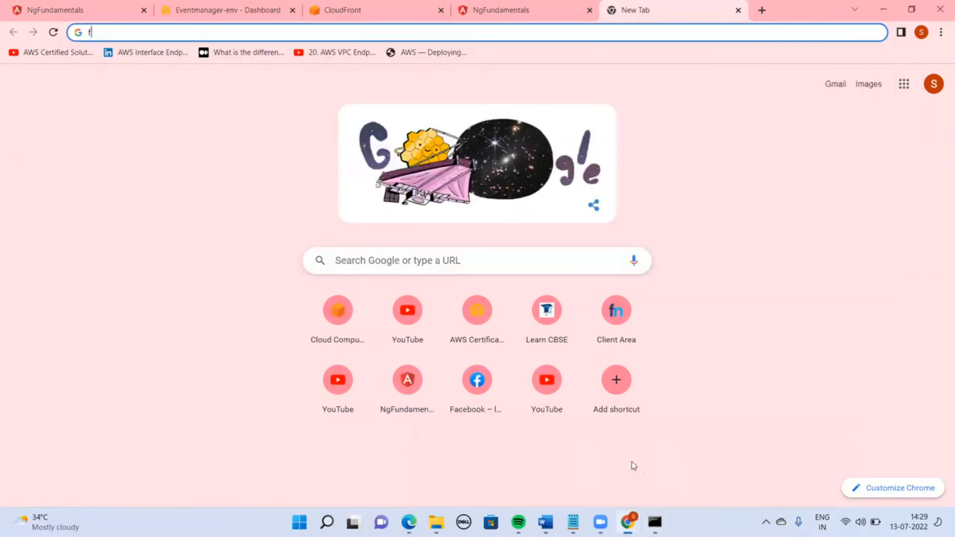
pyautogui.moveTo(627, 522)
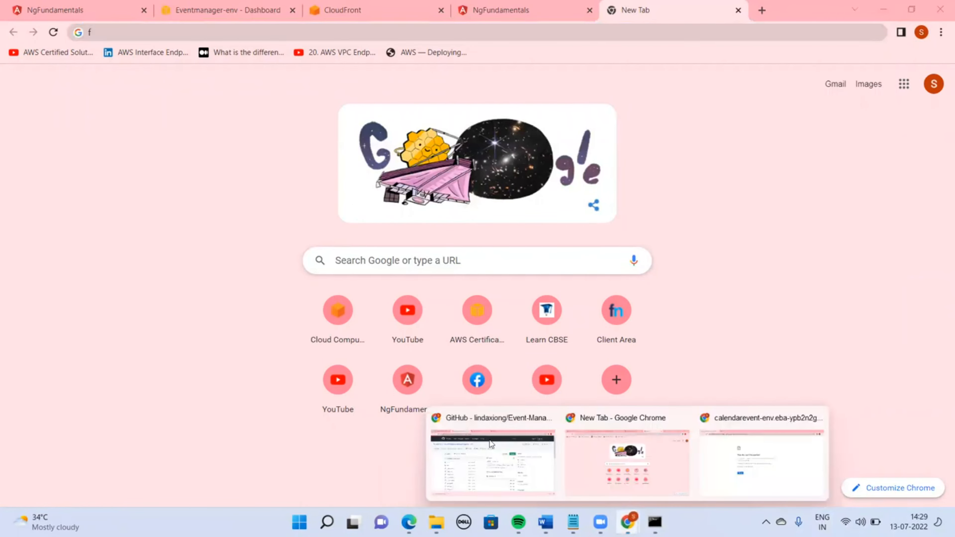
pyautogui.click(468, 433)
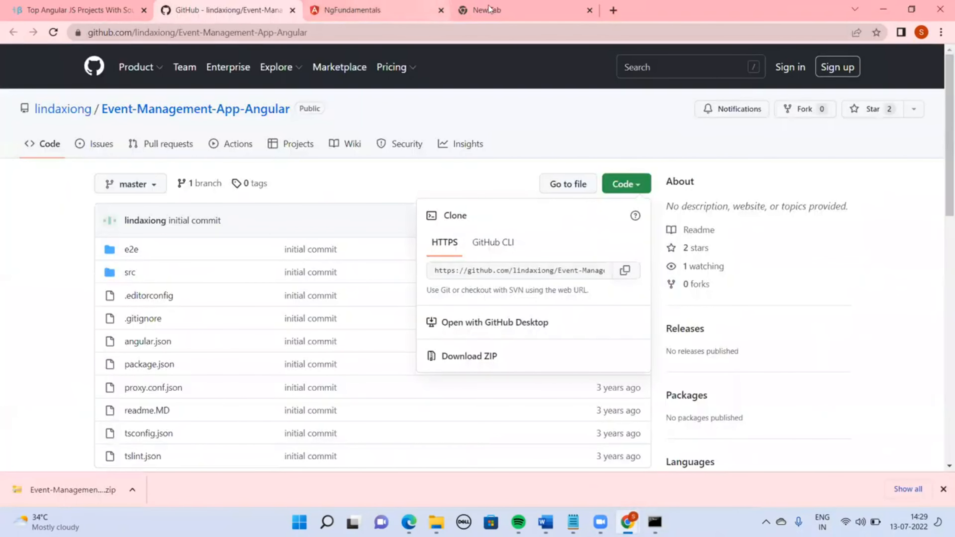
pyautogui.moveTo(500, 7); pyautogui.dragTo(498, 39)
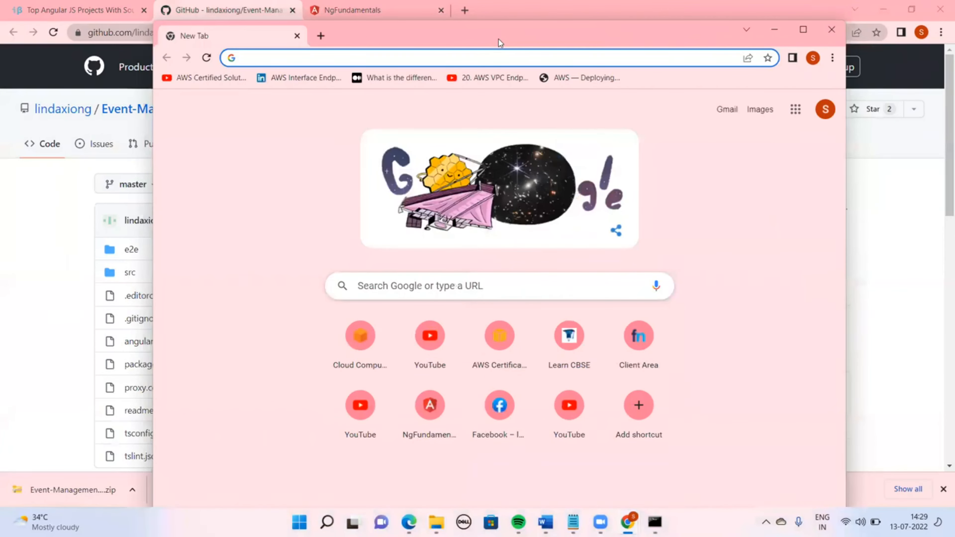
pyautogui.doubleClick(498, 39)
# Open the Freenom client area domains page
pyautogui.click(472, 32)
pyautogui.write('fr')
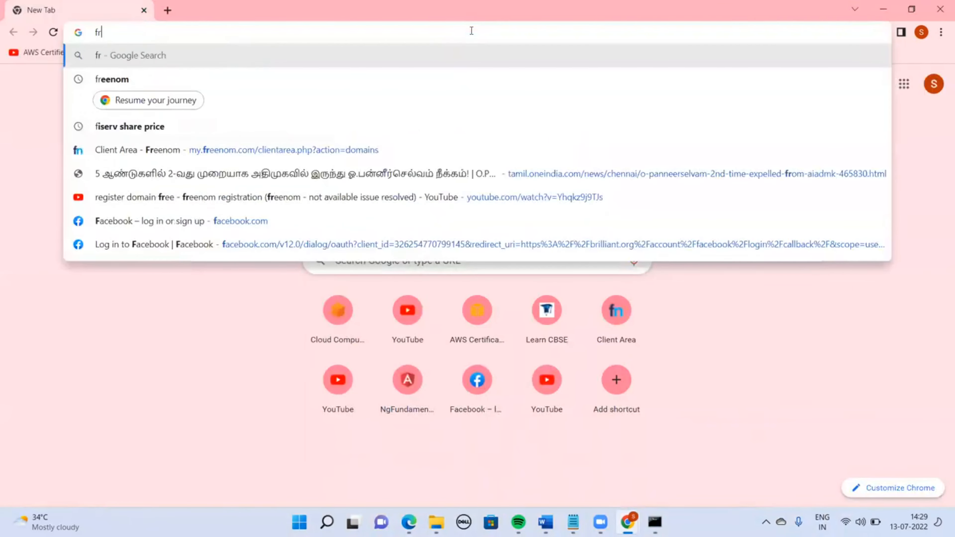
pyautogui.write('ee')
pyautogui.press('Down')
pyautogui.press('Down')
pyautogui.press('Down')
pyautogui.press('Down')
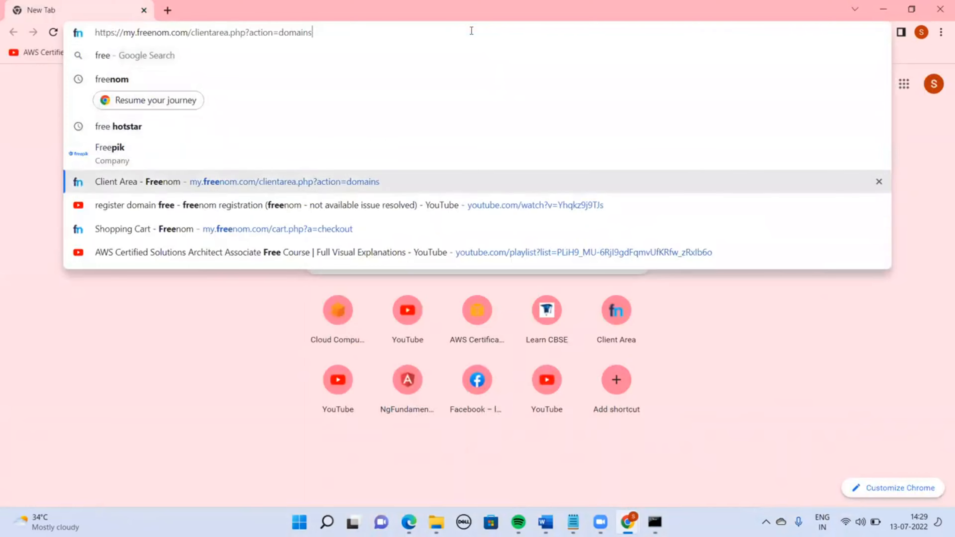
pyautogui.press('Return')
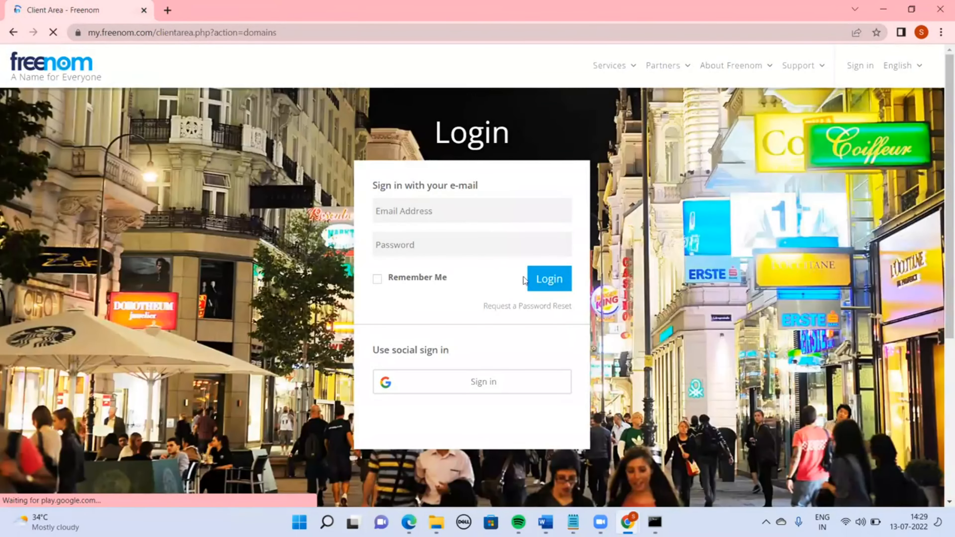
# Log in to Freenom with the account e-mail and password, declining to save the password
pyautogui.click(428, 209)
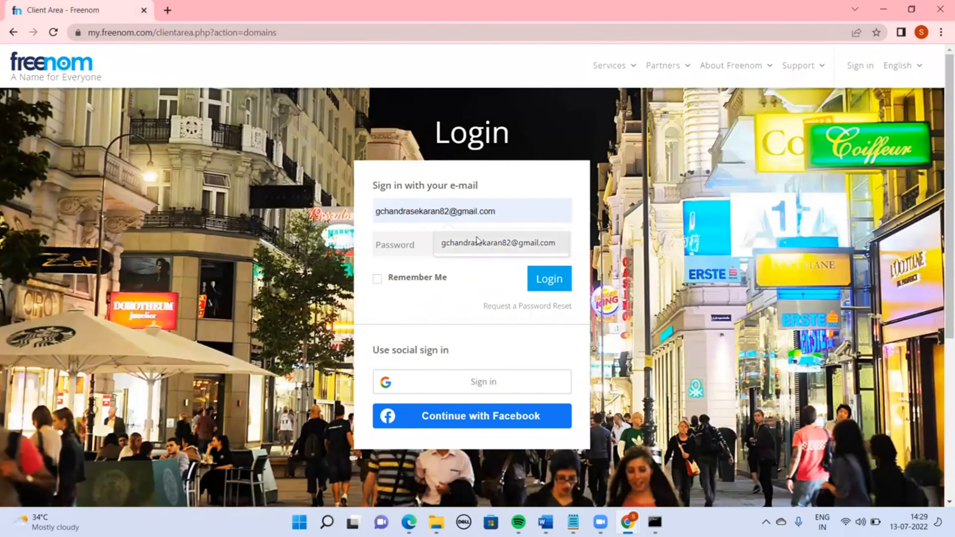
pyautogui.click(483, 245)
pyautogui.click(446, 251)
pyautogui.write('•••')
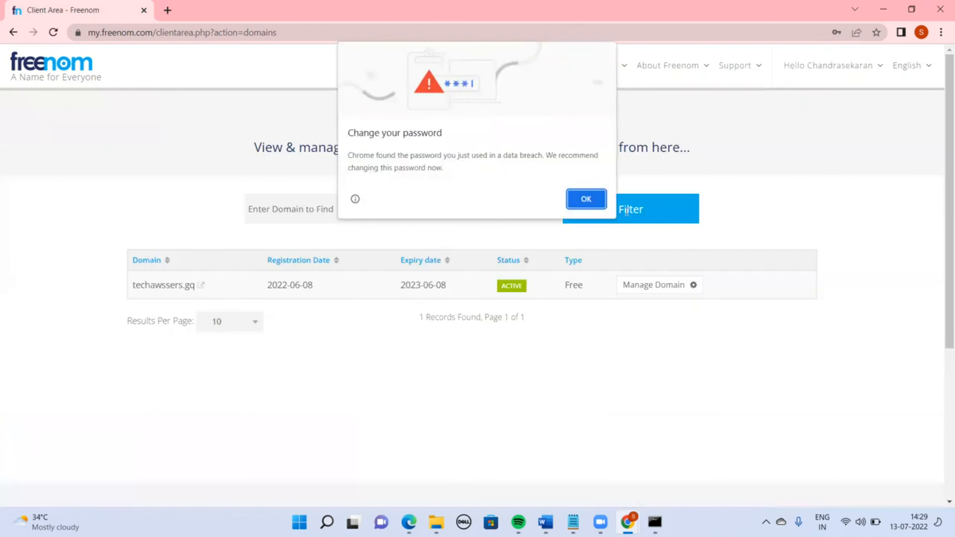
pyautogui.click(582, 201)
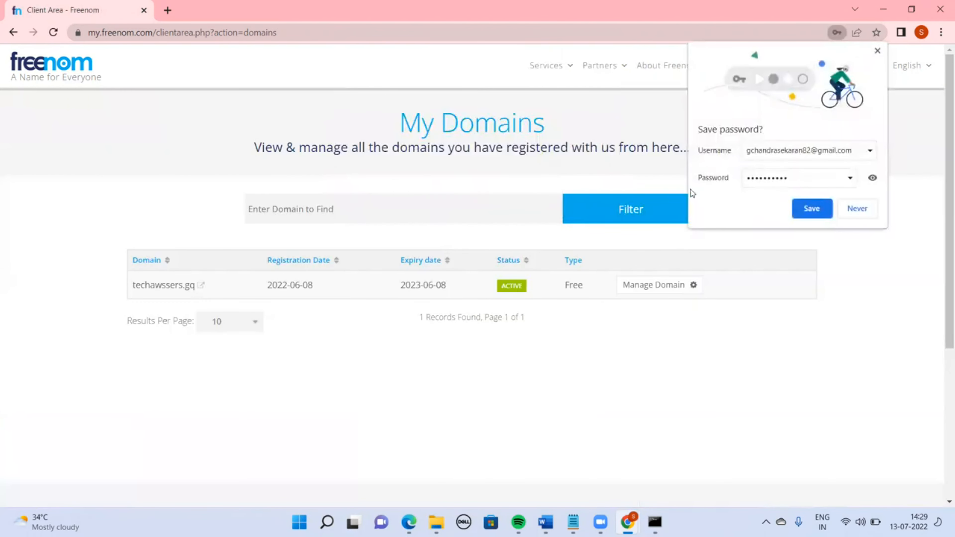
pyautogui.click(848, 215)
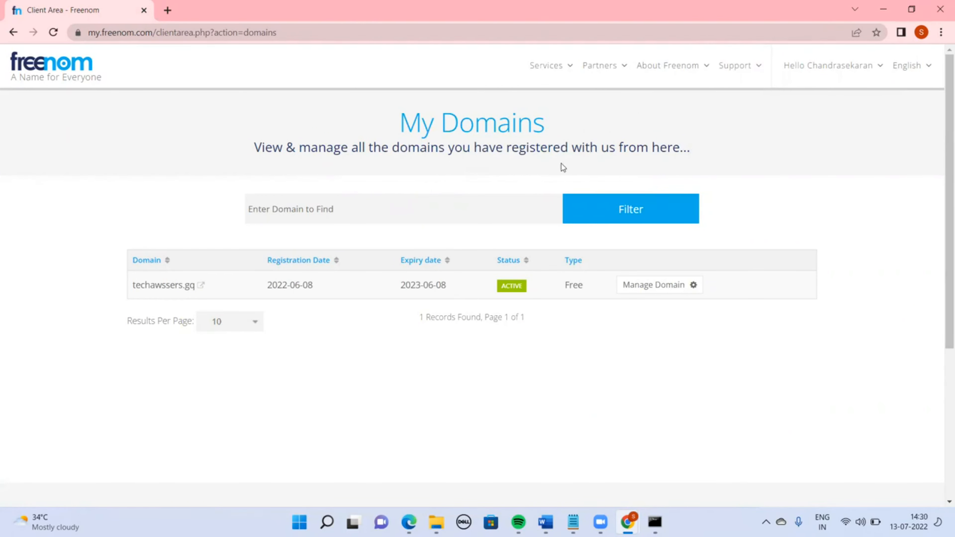
# Open the management page for the techawssers.gq domain
pyautogui.click(172, 284)
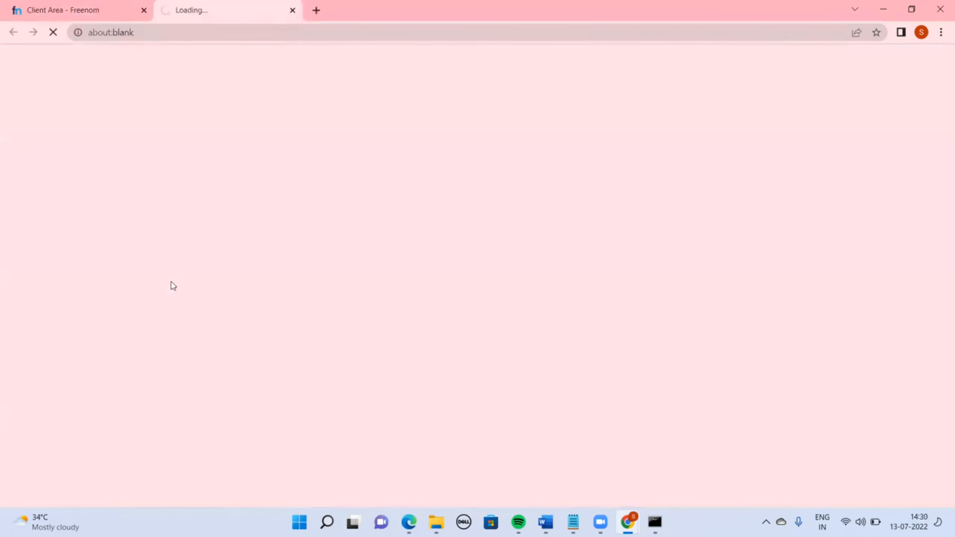
pyautogui.click(292, 11)
pyautogui.click(642, 296)
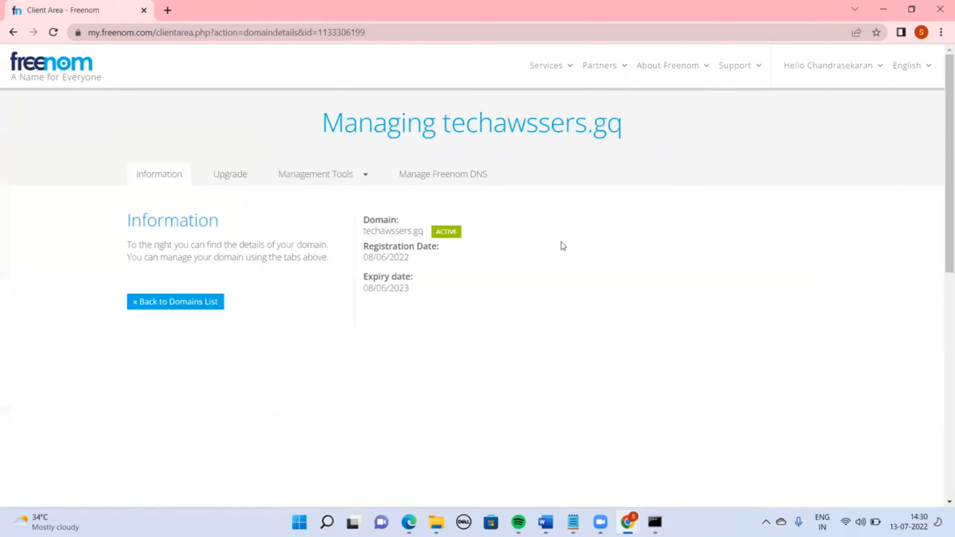
pyautogui.tripleClick(488, 125)
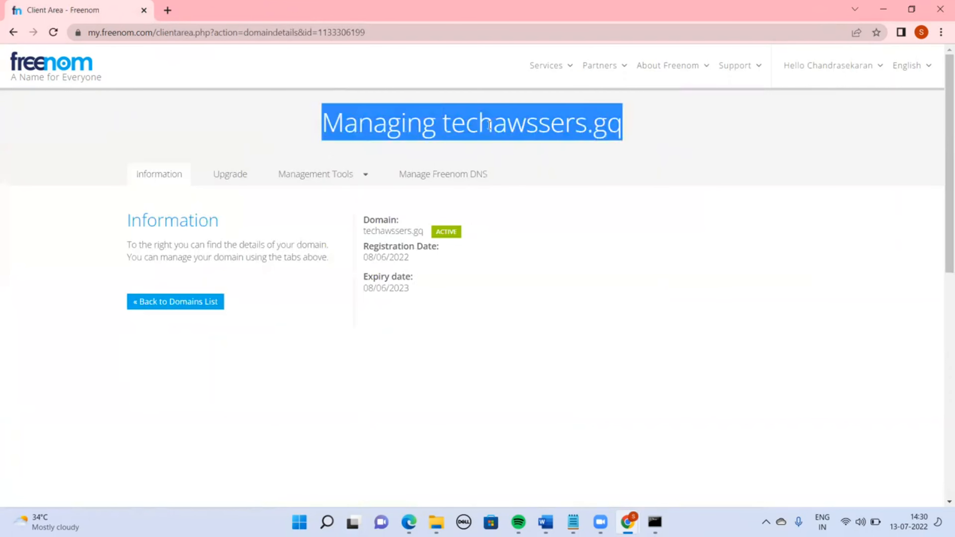
pyautogui.press('alt')
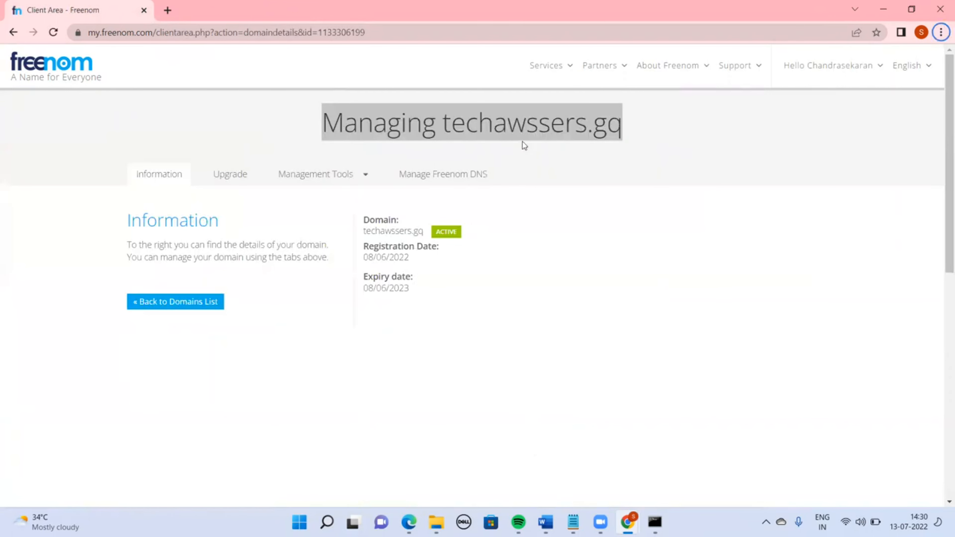
pyautogui.press('Escape')
pyautogui.doubleClick(495, 132)
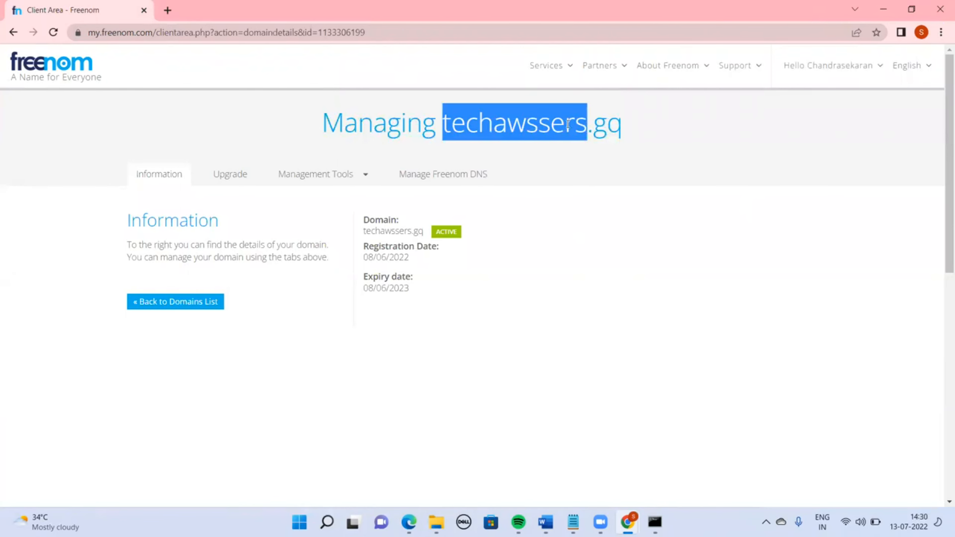
pyautogui.keyDown('shift'); pyautogui.click(626, 131); pyautogui.keyUp('shift')
# Switch to the browser window with the CloudFront Create distribution page and review its origin settings
pyautogui.hotkey('alt', 'Tab')
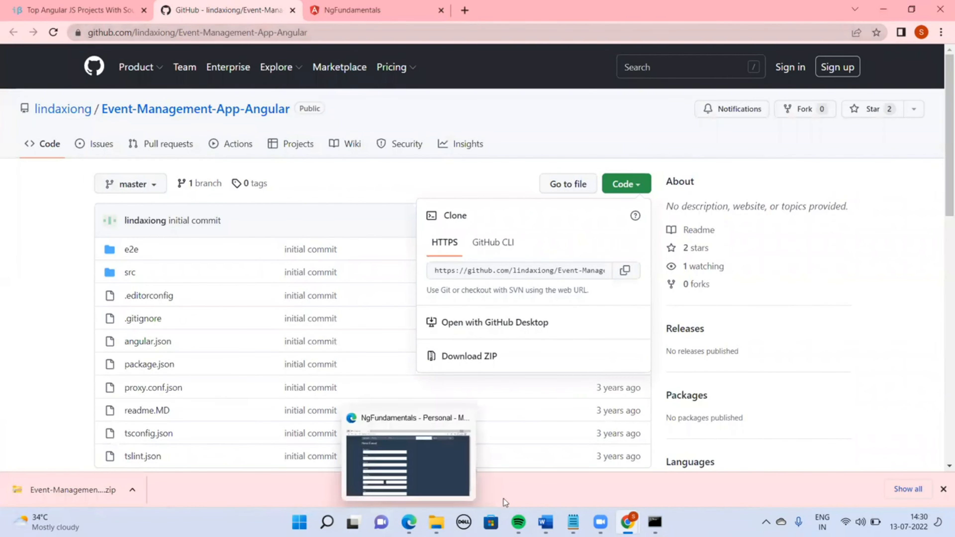
pyautogui.moveTo(627, 522)
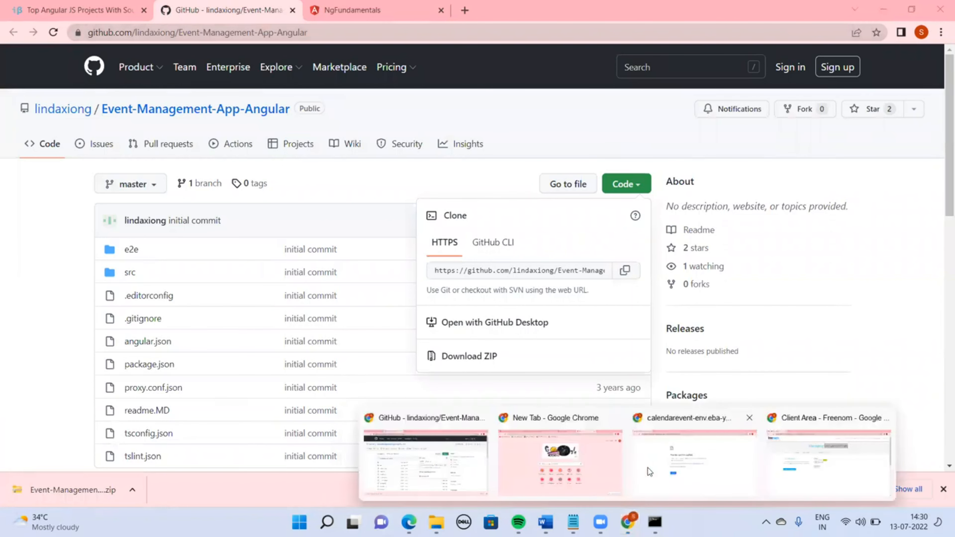
pyautogui.click(684, 467)
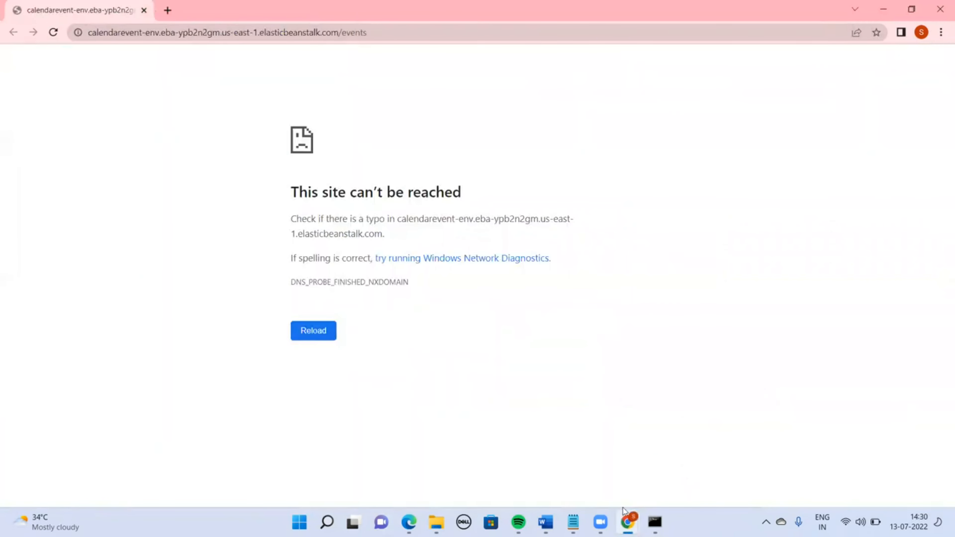
pyautogui.click(397, 445)
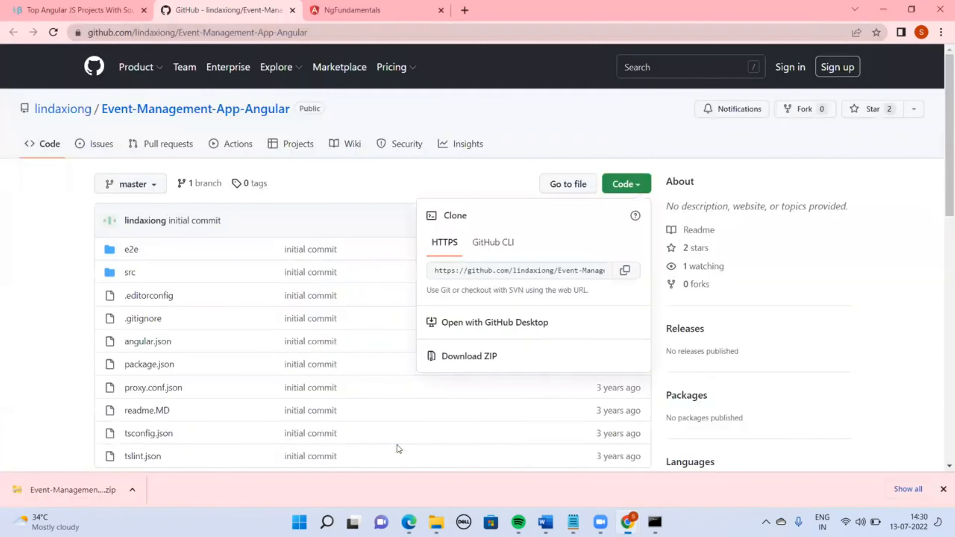
pyautogui.moveTo(573, 522)
pyautogui.moveTo(627, 521)
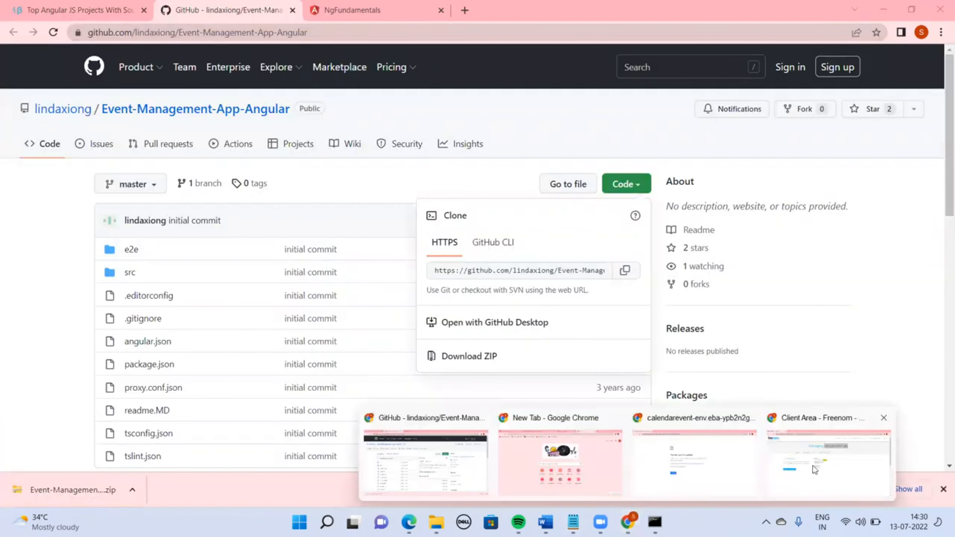
pyautogui.click(821, 470)
pyautogui.hotkey('alt', 'Tab')
pyautogui.hotkey('alt', 'Tab')
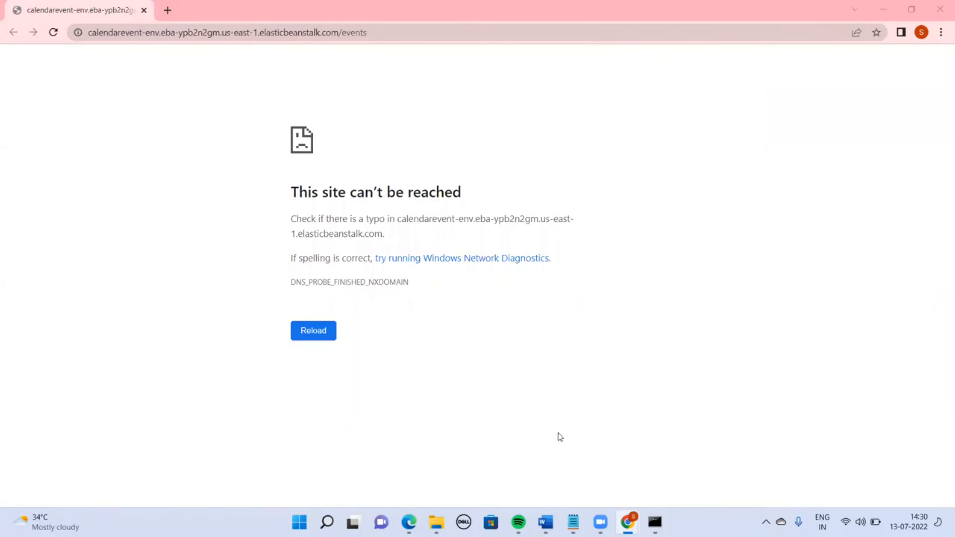
pyautogui.hotkey('alt', 'Tab')
pyautogui.hotkey('alt', 'Tab')
pyautogui.hotkey('alt', 'Tab')
pyautogui.hotkey('alt', 'Tab')
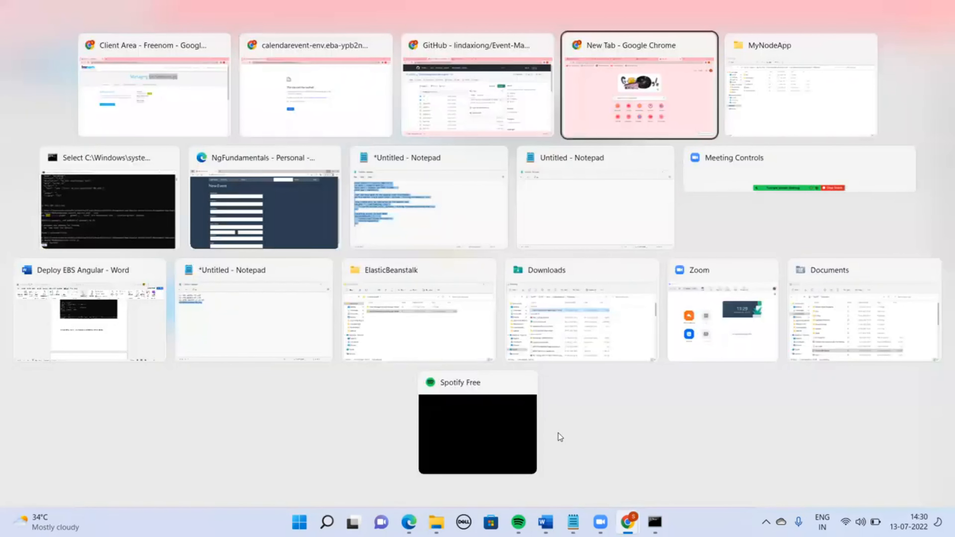
pyautogui.write('f')
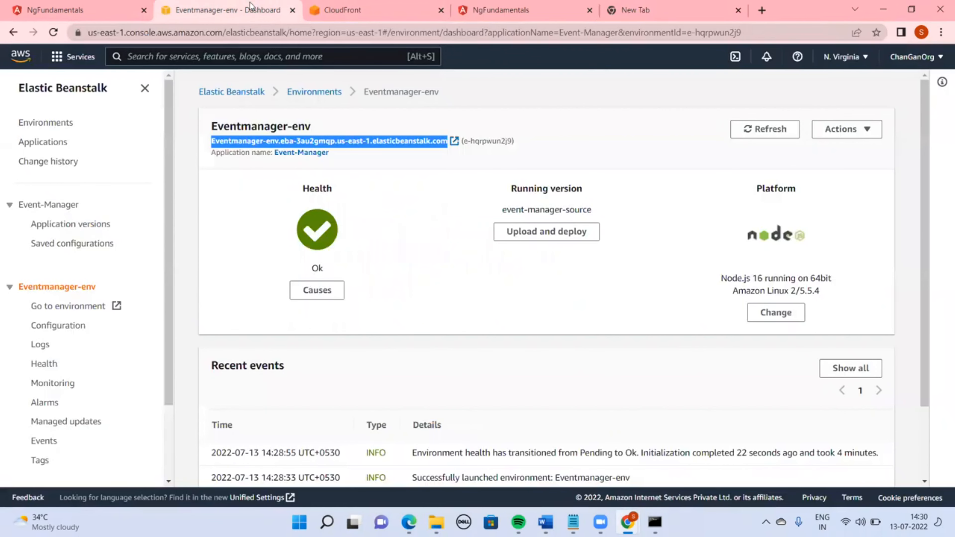
pyautogui.click(252, 9)
pyautogui.click(342, 10)
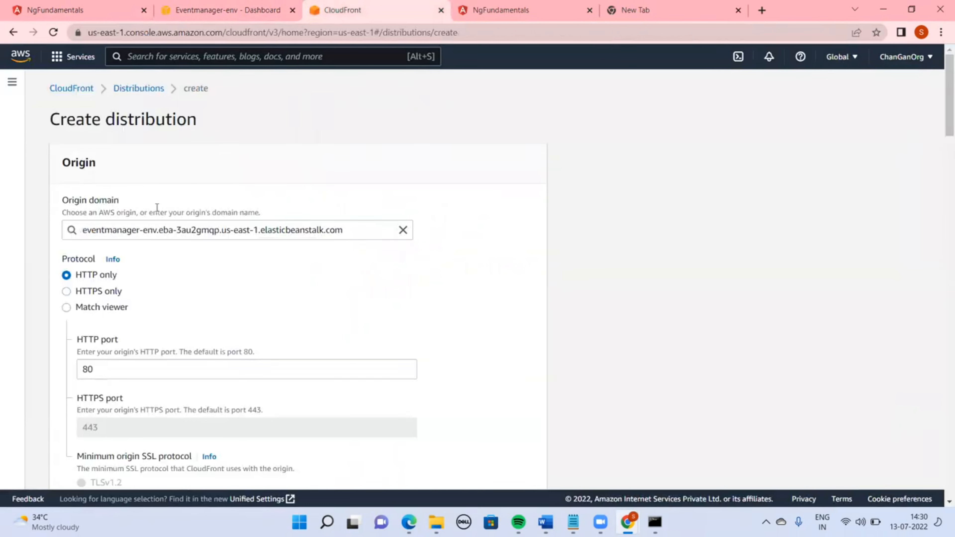
pyautogui.scroll(-2, 943, 120)
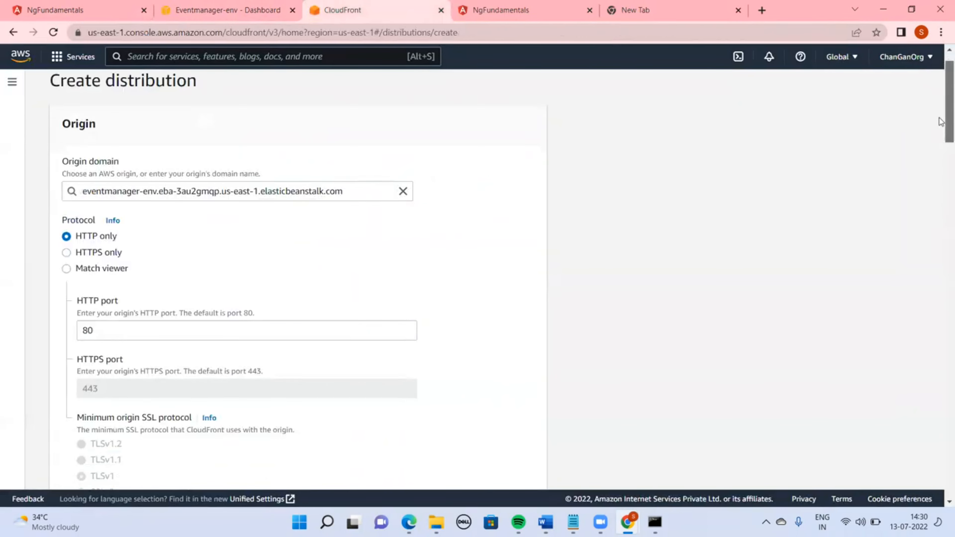
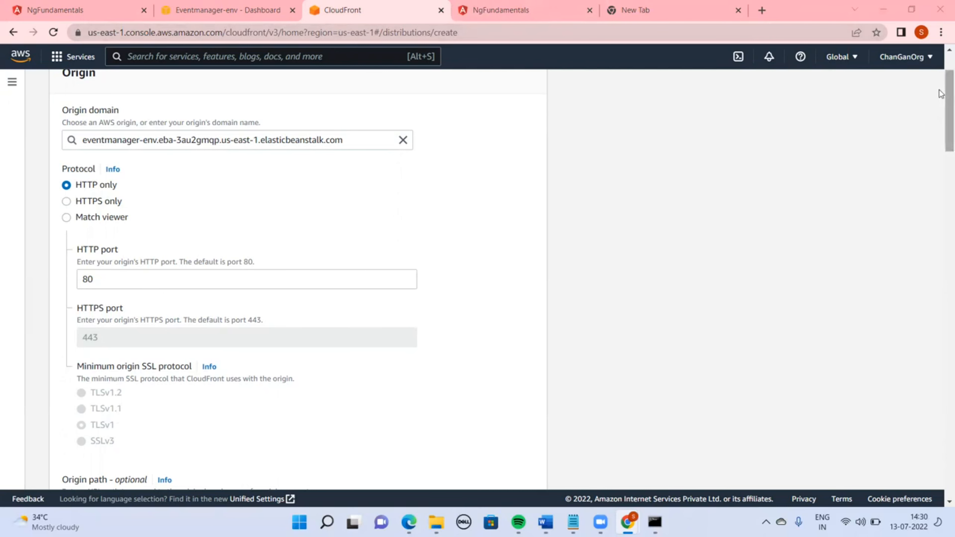
# Set the distribution's viewer protocol policy to Redirect HTTP to HTTPS
pyautogui.moveTo(946, 94); pyautogui.dragTo(943, 222)
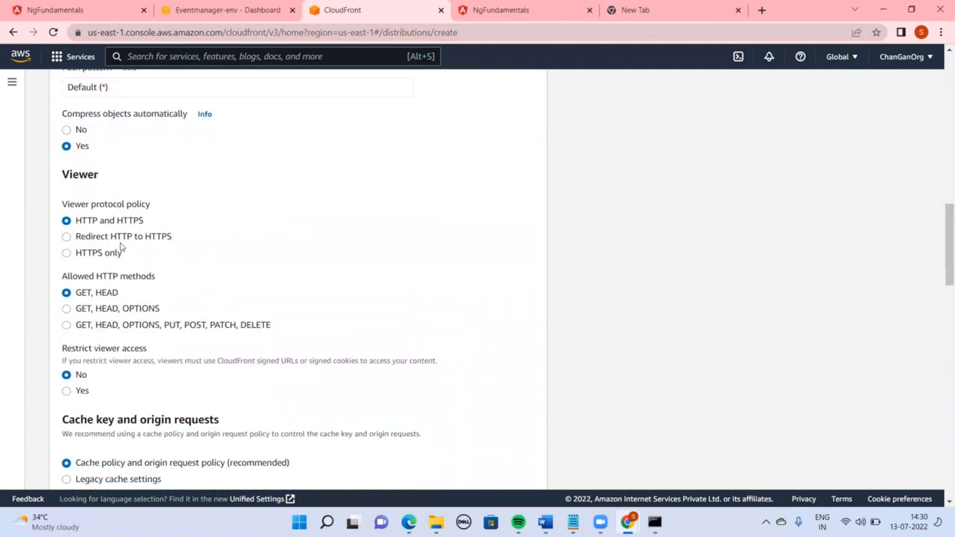
pyautogui.click(132, 236)
pyautogui.moveTo(941, 272); pyautogui.dragTo(940, 323)
# Find the alternate domain name (CNAME) setting and add techawssers.gq as an alternate domain
pyautogui.hotkey('ctrl', 'f')
pyautogui.write('c1')
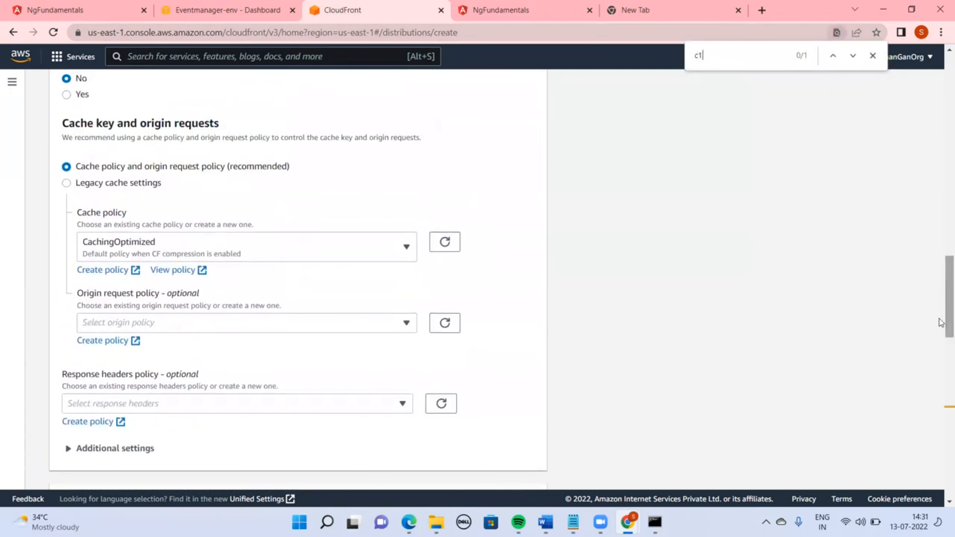
pyautogui.write('m')
pyautogui.press('BackSpace')
pyautogui.press('BackSpace')
pyautogui.write('nam')
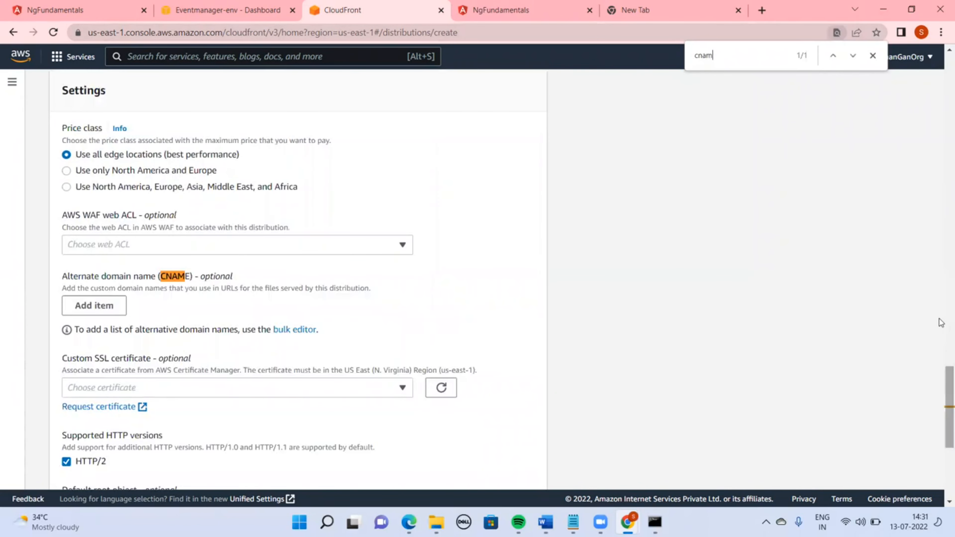
pyautogui.click(94, 305)
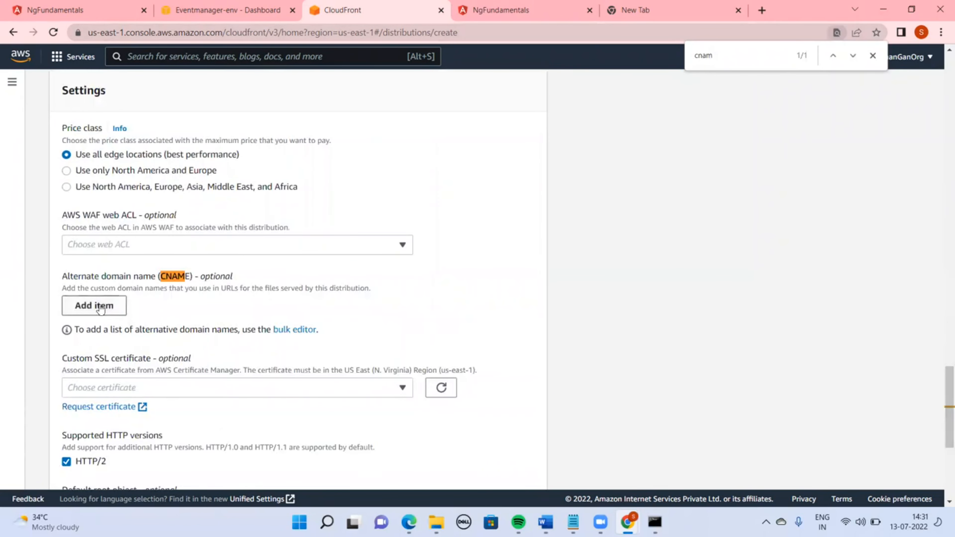
pyautogui.write('techawssers.gq')
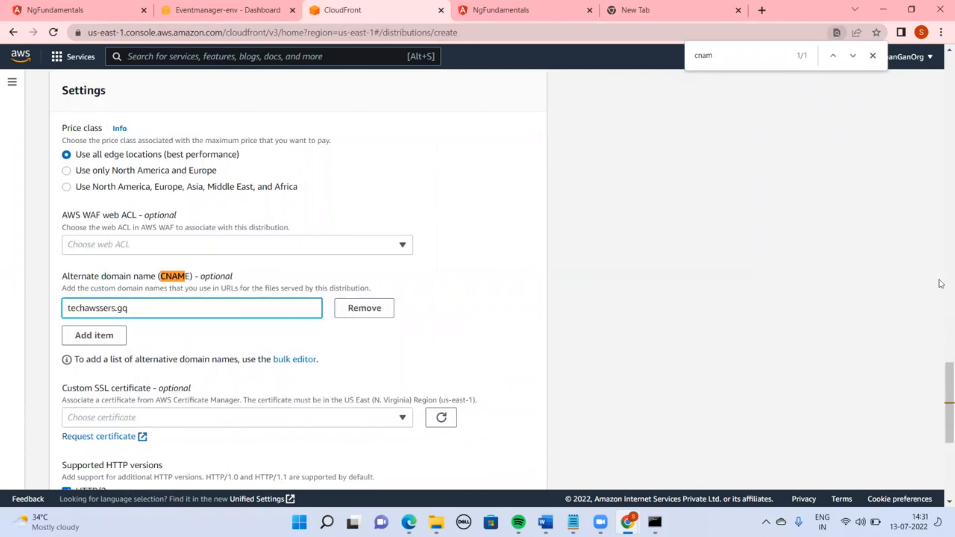
# Choose the techawssers.gq ACM certificate as the custom SSL certificate and create the distribution
pyautogui.moveTo(941, 391); pyautogui.dragTo(941, 465)
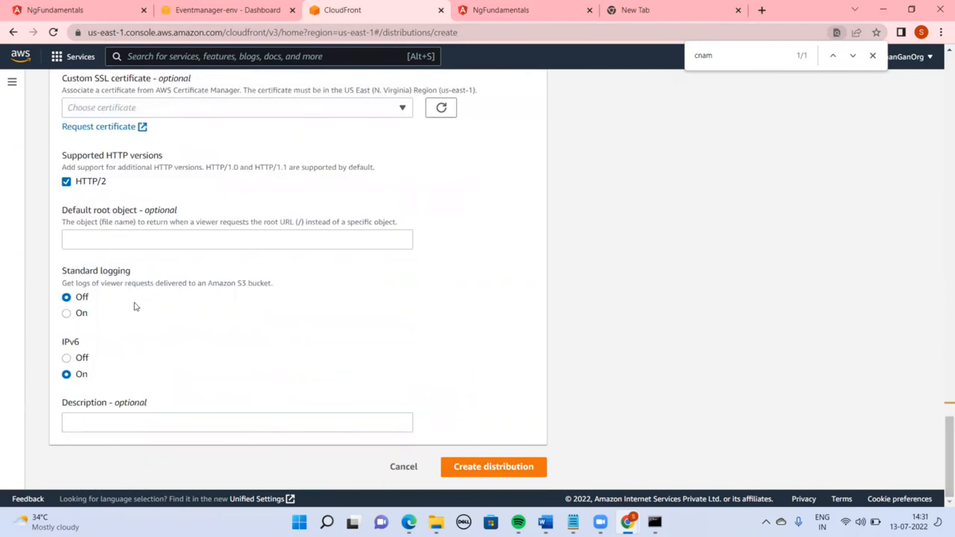
pyautogui.click(241, 108)
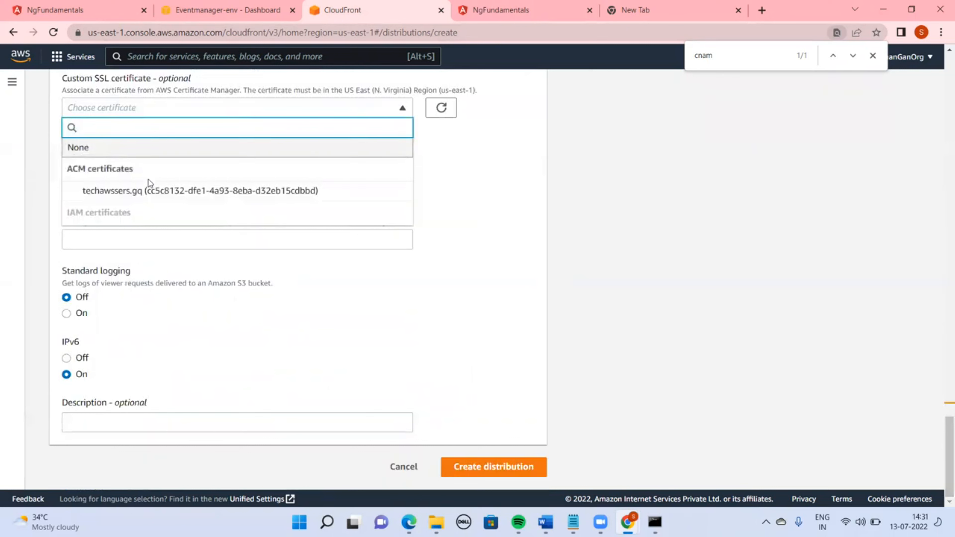
pyautogui.click(151, 189)
pyautogui.moveTo(943, 410); pyautogui.dragTo(945, 453)
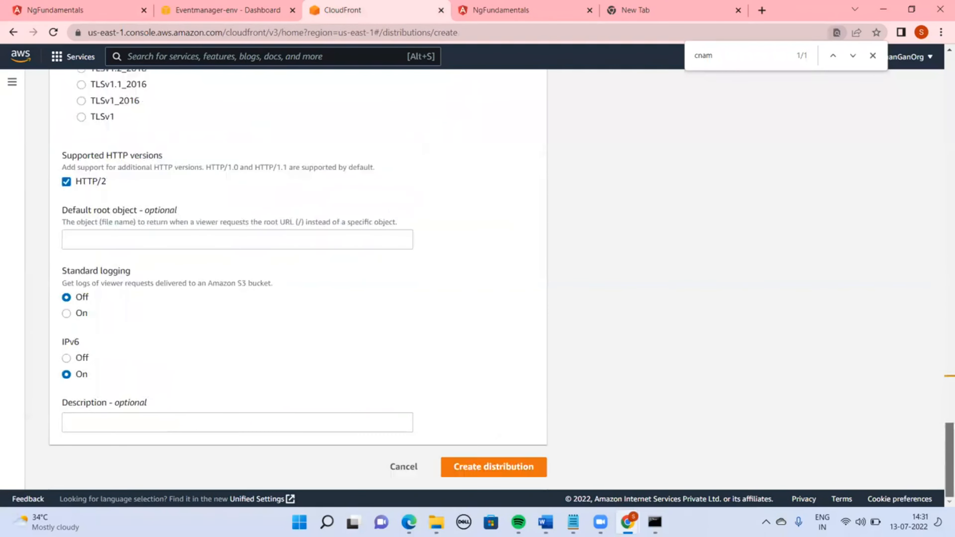
pyautogui.click(477, 466)
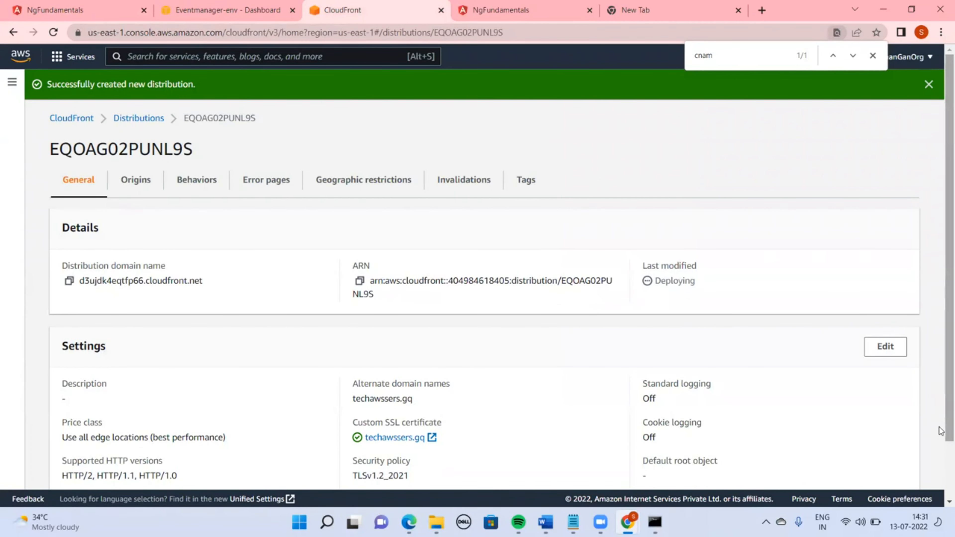
pyautogui.doubleClick(683, 280)
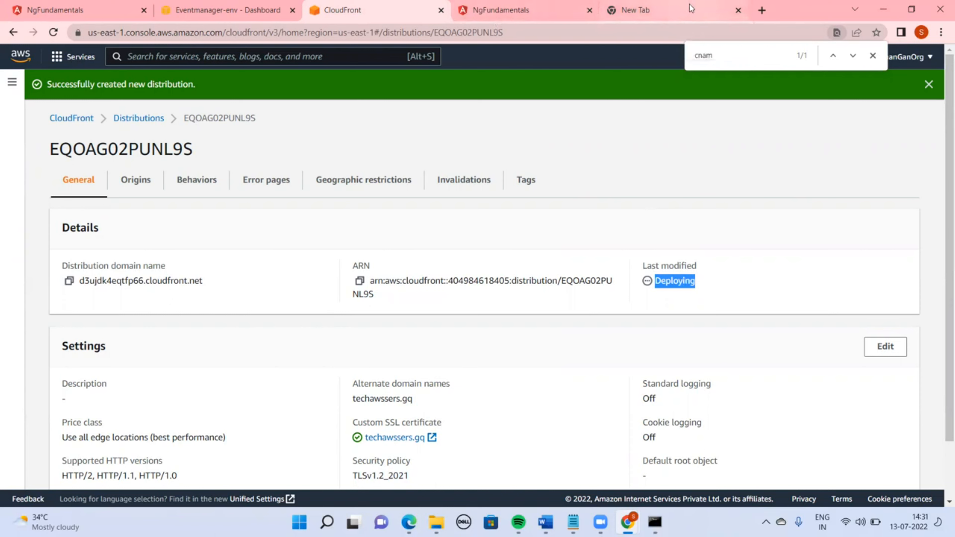
pyautogui.click(648, 8)
pyautogui.write('f')
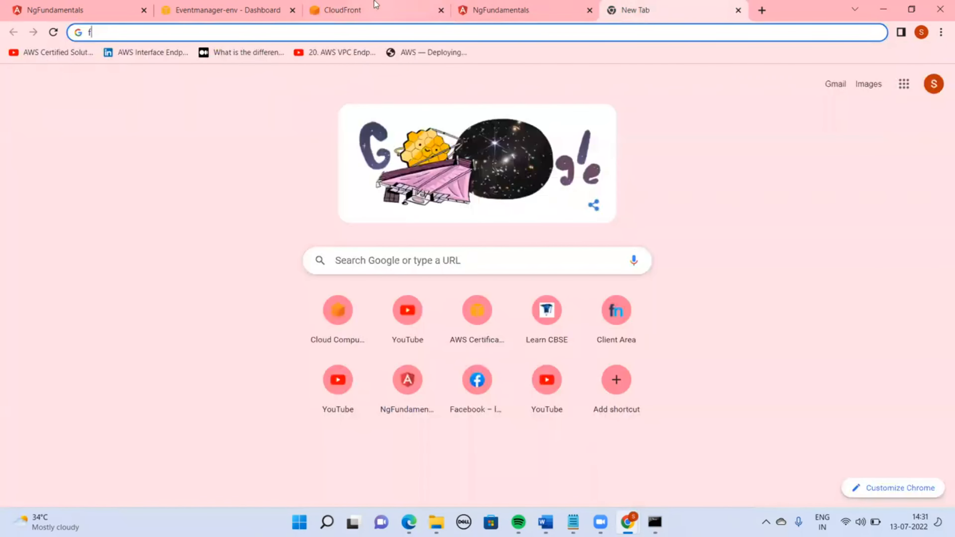
# Search the AWS services for Route 53 and open its console in a new tab
pyautogui.click(233, 10)
pyautogui.click(235, 56)
pyautogui.write('Route')
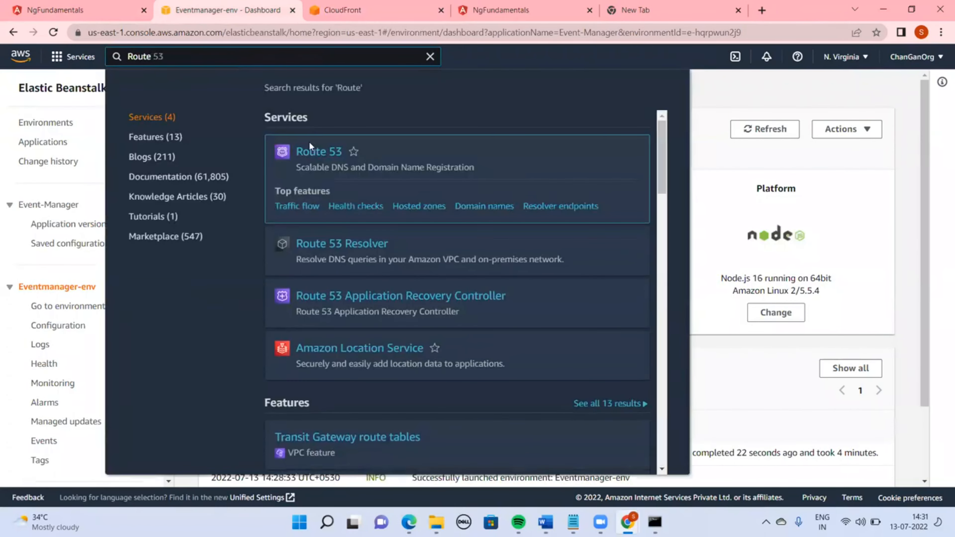
pyautogui.rightClick(309, 153)
pyautogui.click(332, 166)
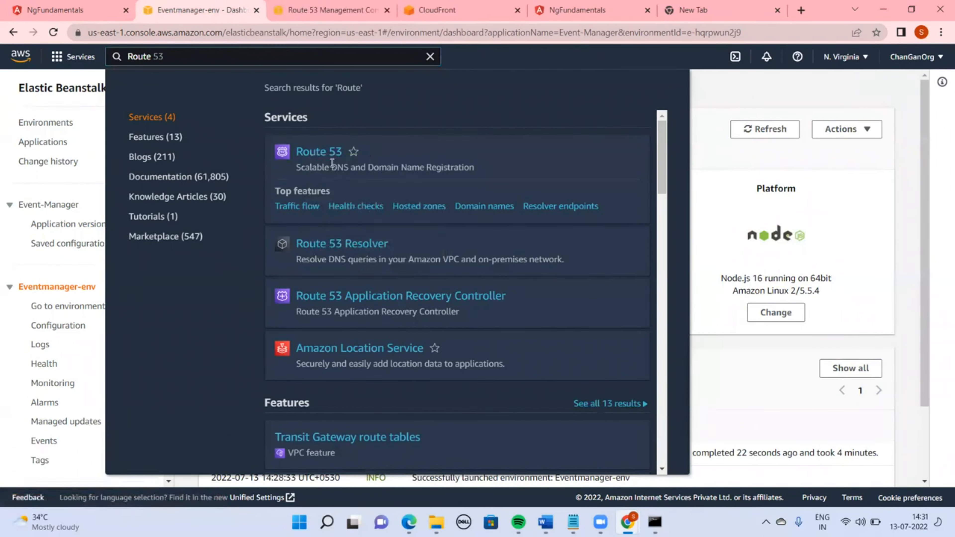
# Check the new distribution's status in the CloudFront distributions list, refreshing it
pyautogui.click(344, 8)
pyautogui.click(428, 8)
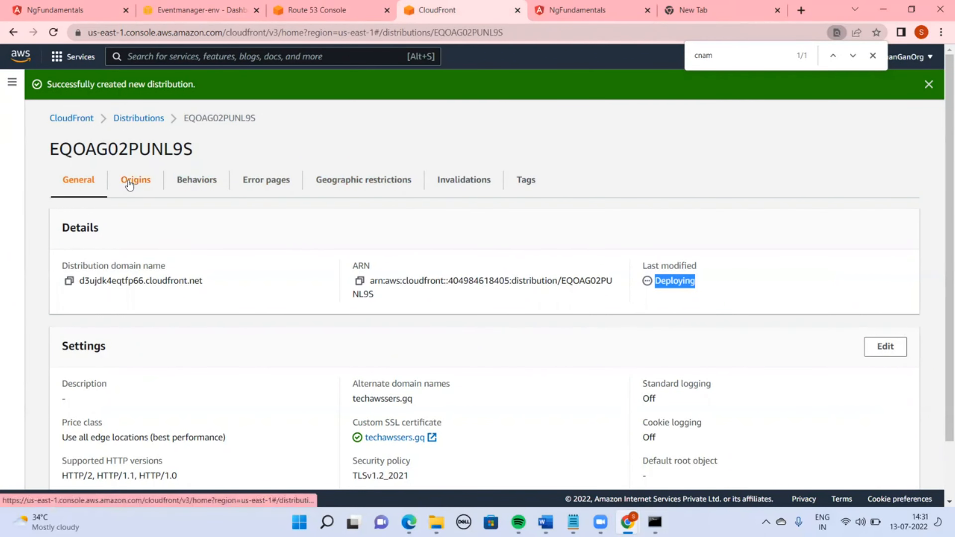
pyautogui.click(138, 112)
pyautogui.click(140, 118)
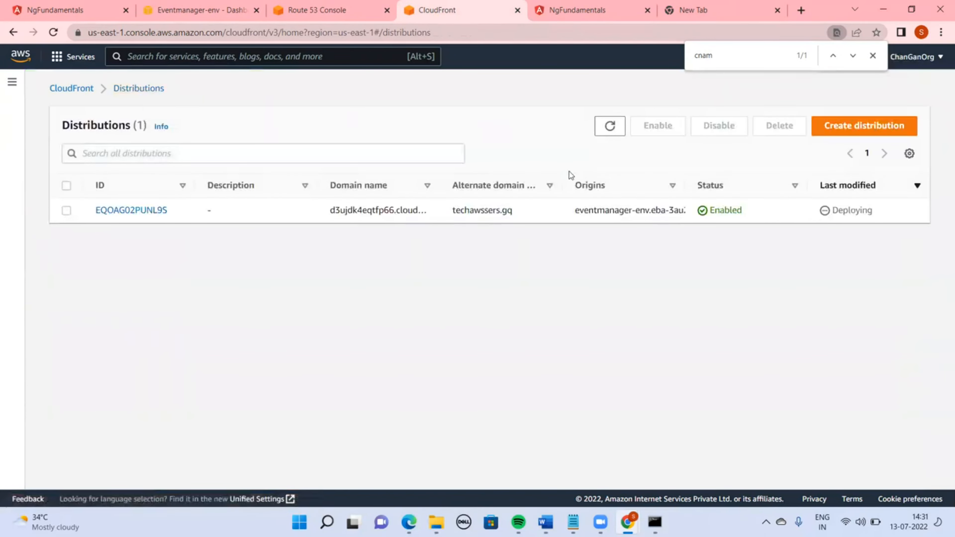
pyautogui.click(611, 127)
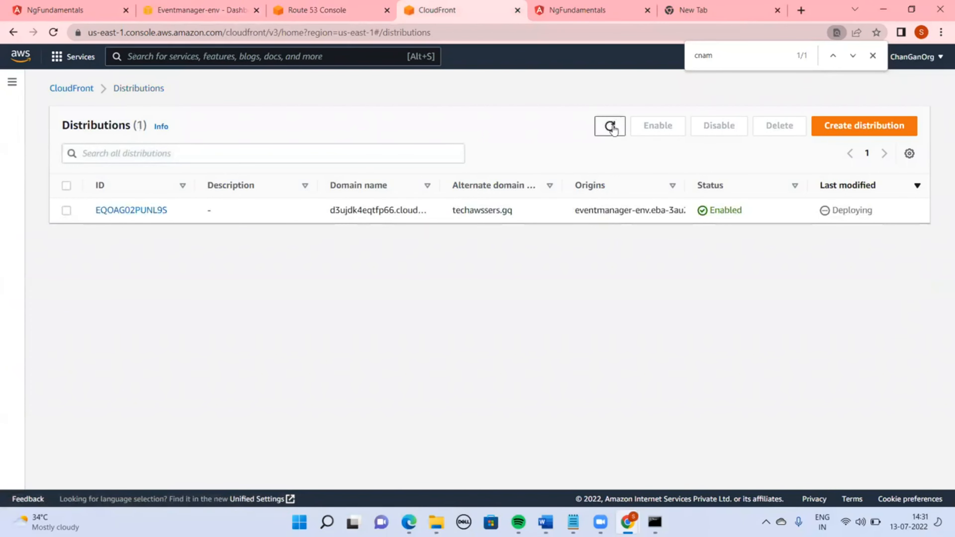
pyautogui.click(611, 127)
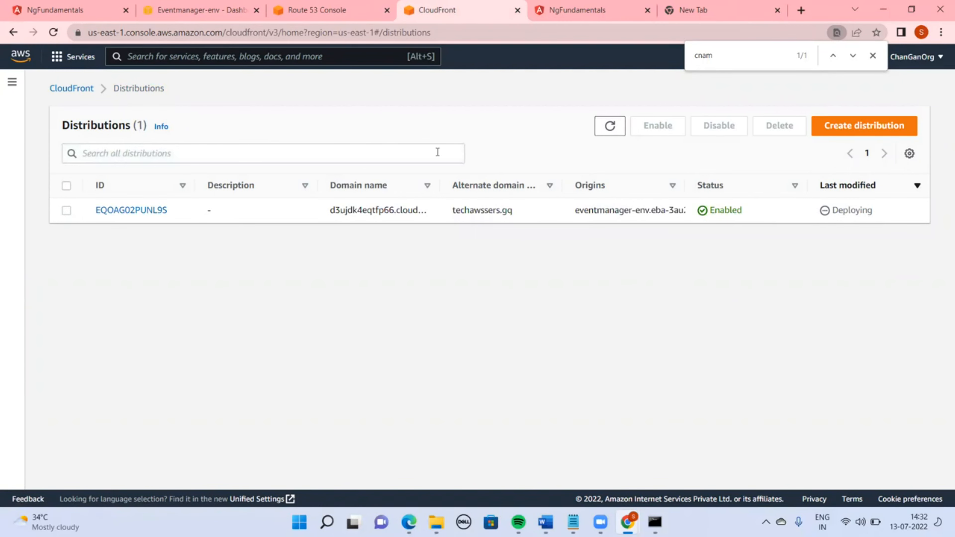
# Create a public hosted zone for techawssers.gq with the description test
pyautogui.click(287, 7)
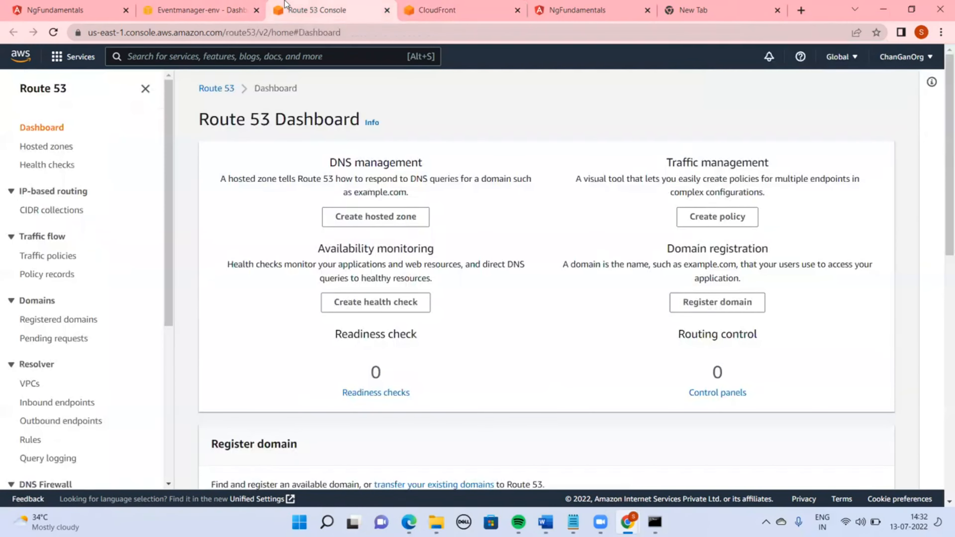
pyautogui.click(370, 214)
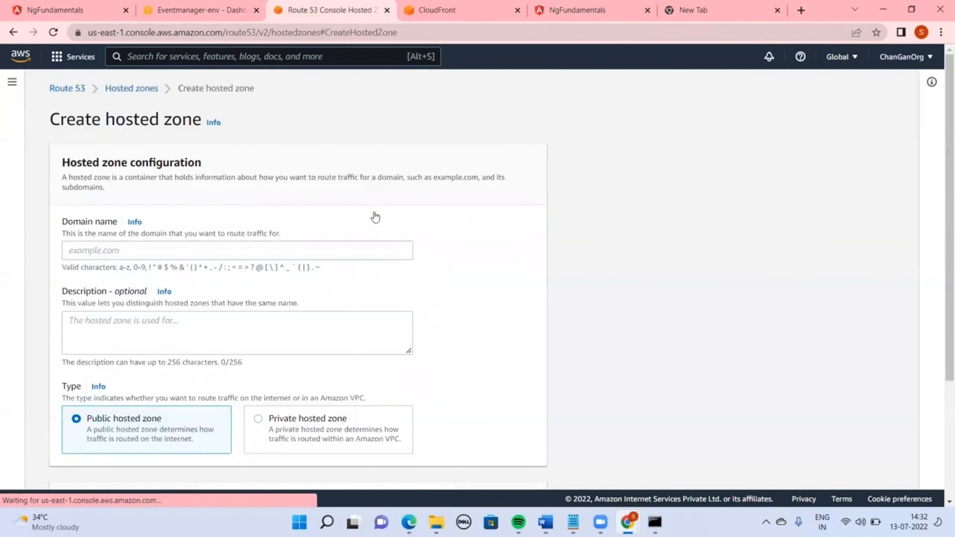
pyautogui.click(282, 251)
pyautogui.write('techawssers.gq')
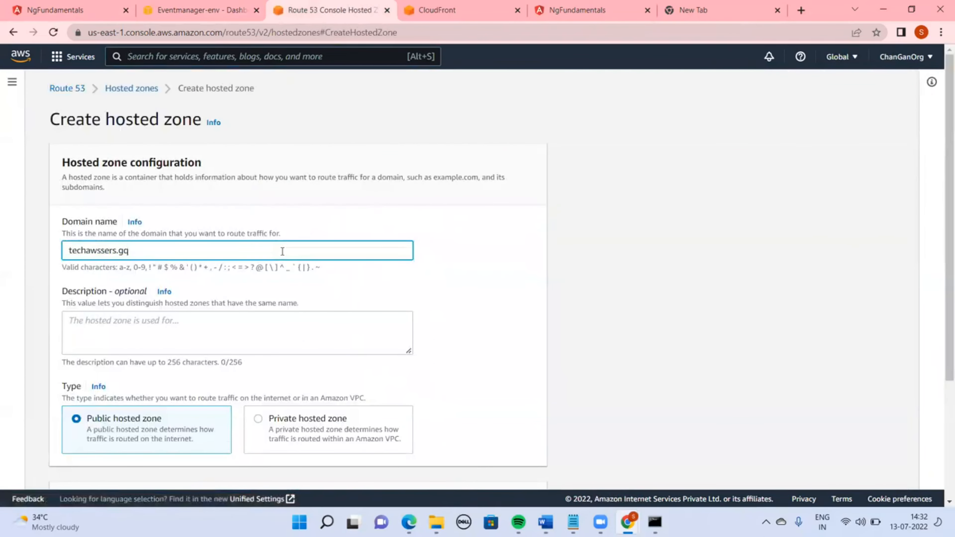
pyautogui.click(247, 335)
pyautogui.write('test')
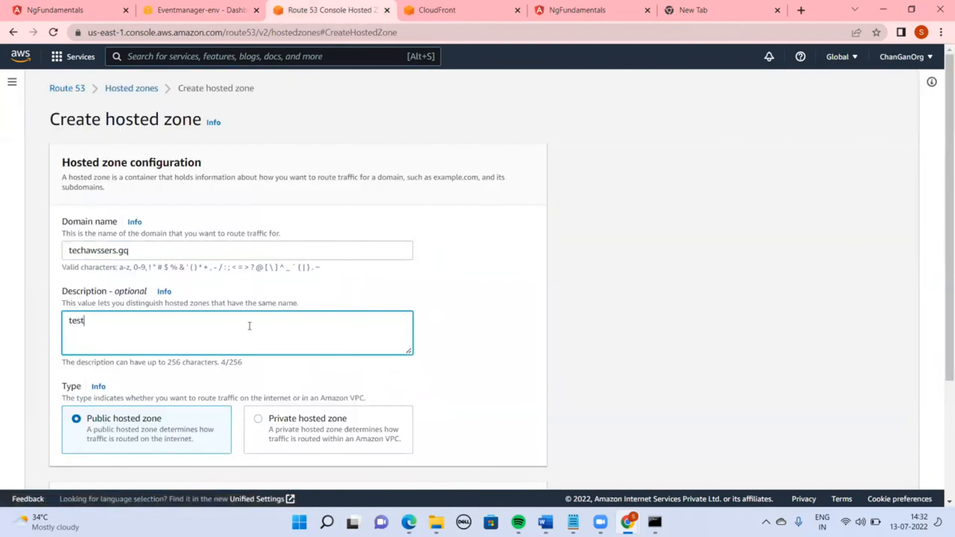
pyautogui.moveTo(947, 283); pyautogui.dragTo(947, 410)
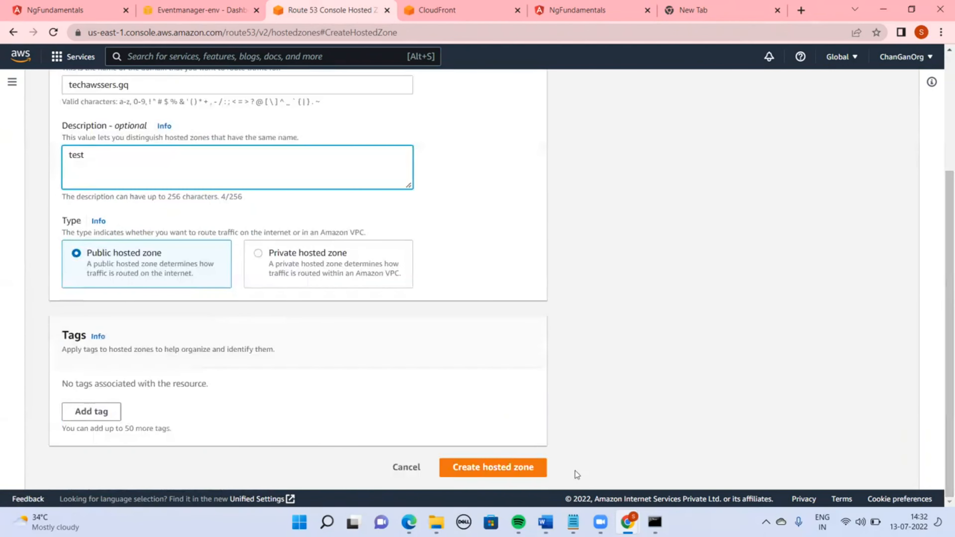
pyautogui.click(523, 467)
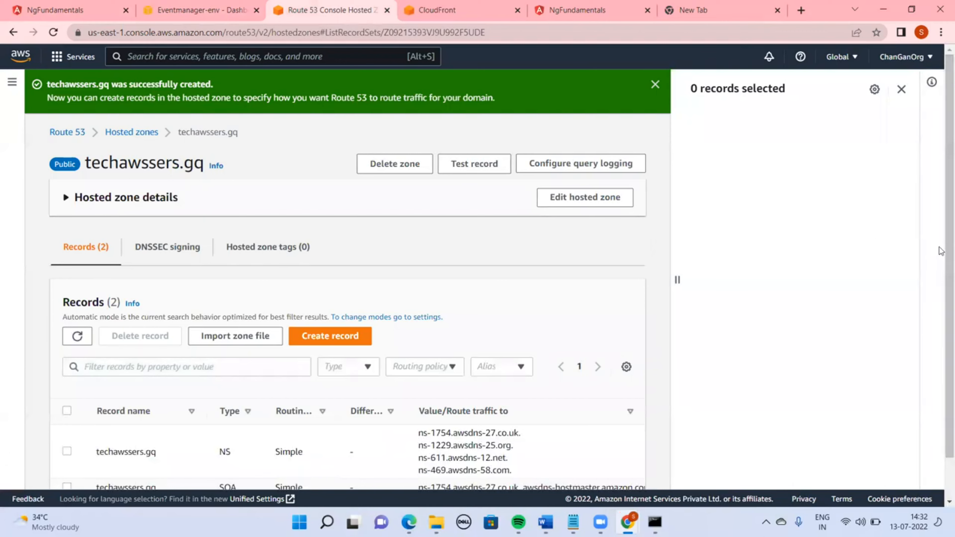
# Copy the hosted zone's four NS record values into a Notepad document
pyautogui.scroll(-1, 548, 421)
pyautogui.moveTo(512, 425); pyautogui.dragTo(418, 388)
pyautogui.hotkey('ctrl', 'c')
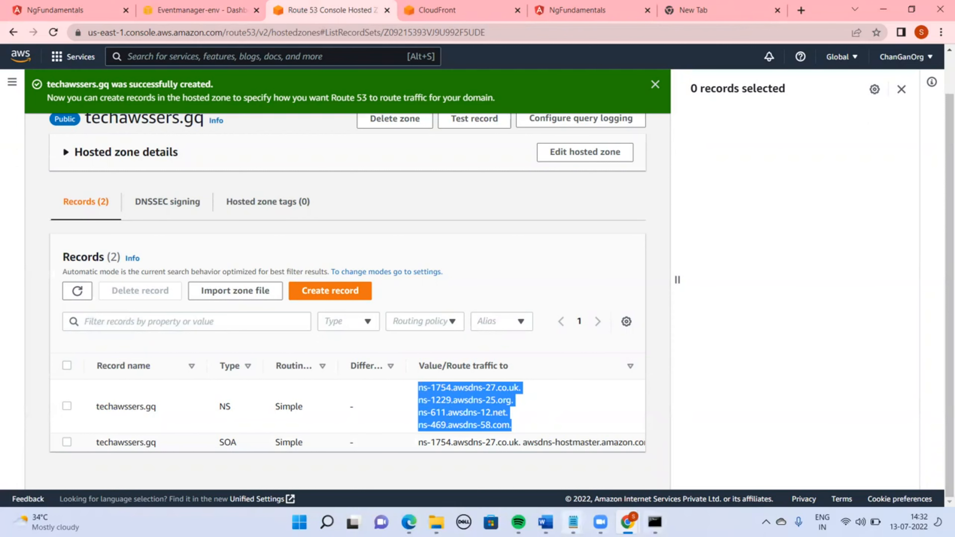
pyautogui.moveTo(573, 521)
pyautogui.click(690, 459)
pyautogui.hotkey('ctrl', 'v')
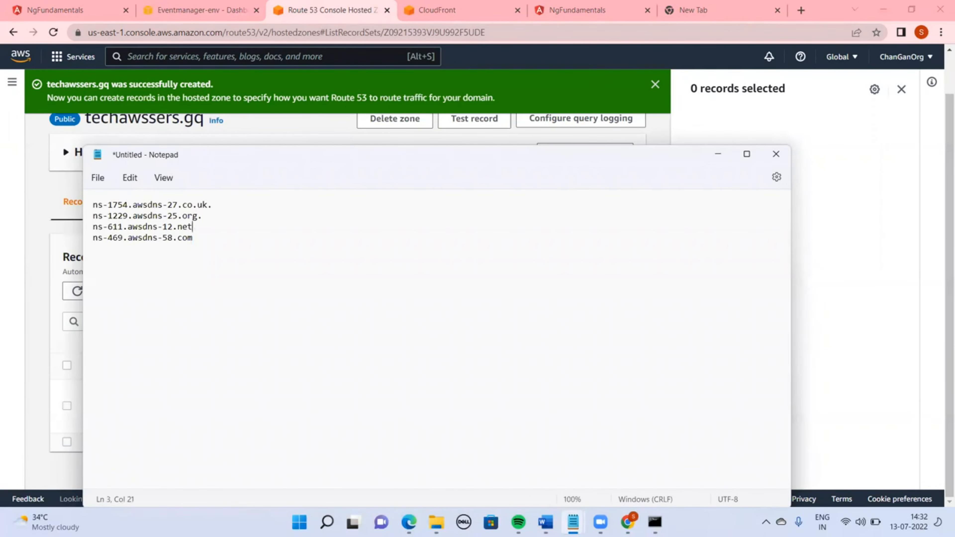
# Remove the trailing dots from the nameserver names in Notepad
pyautogui.press('Right')
pyautogui.click(217, 214)
pyautogui.press('BackSpace')
pyautogui.click(234, 203)
pyautogui.press('BackSpace')
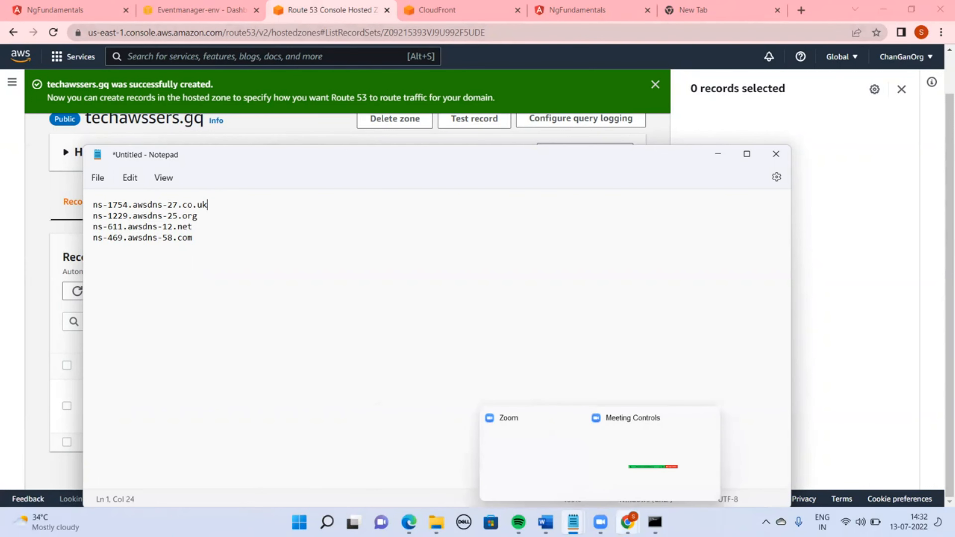
# Switch to the Freenom window and open the techawssers.gq nameservers management page
pyautogui.moveTo(627, 522)
pyautogui.click(828, 451)
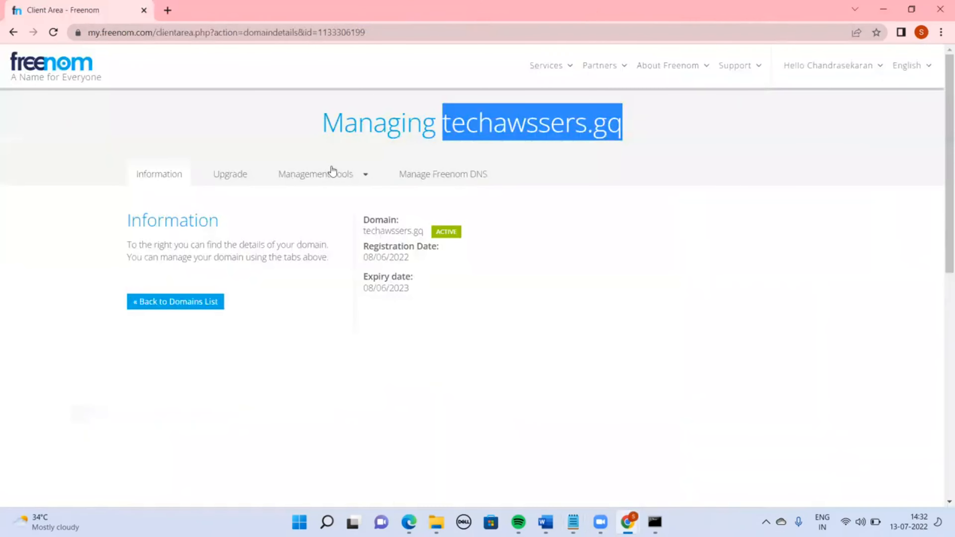
pyautogui.click(346, 175)
pyautogui.click(304, 199)
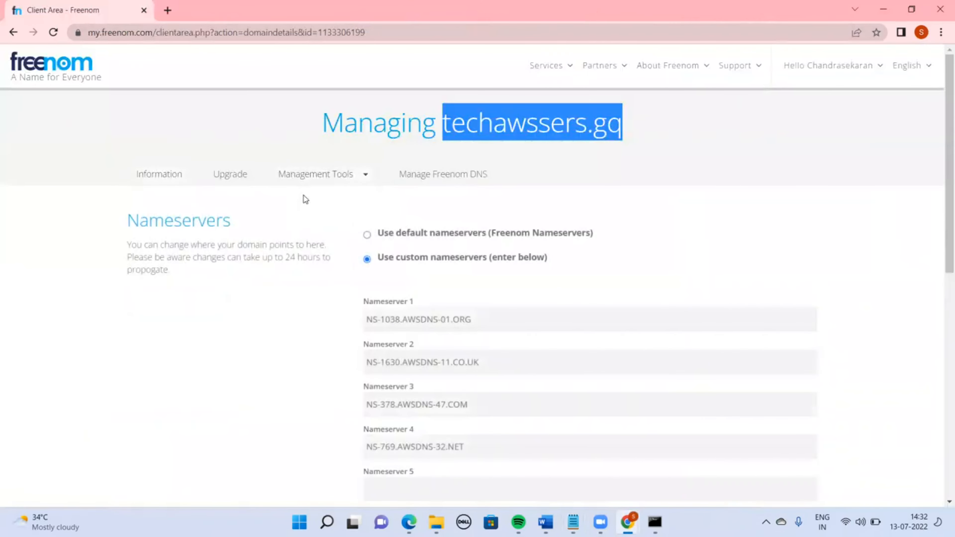
# Set Nameserver 1 to ns-1754.awsdns-27.co.uk, copied from Notepad
pyautogui.hotkey('alt', 'Tab')
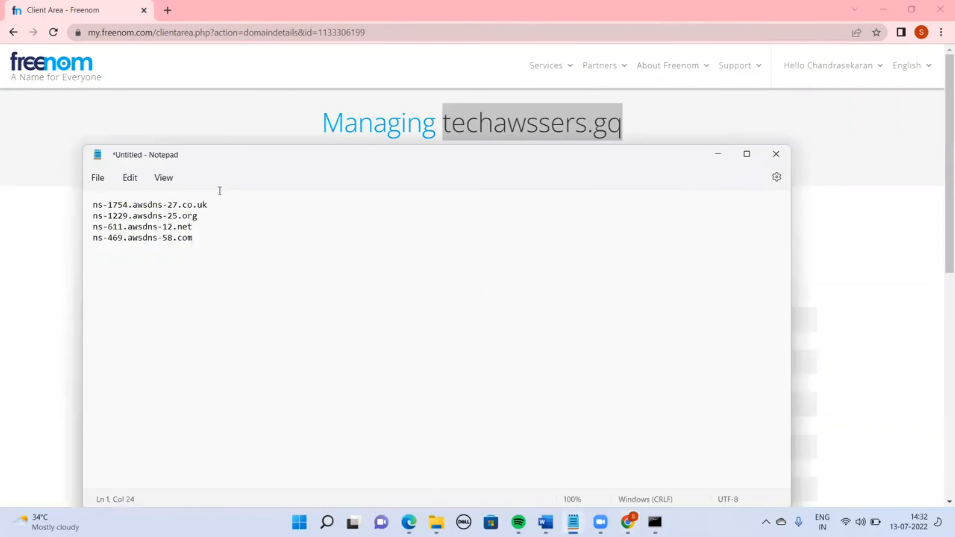
pyautogui.moveTo(215, 204); pyautogui.dragTo(71, 188)
pyautogui.hotkey('ctrl', 'c')
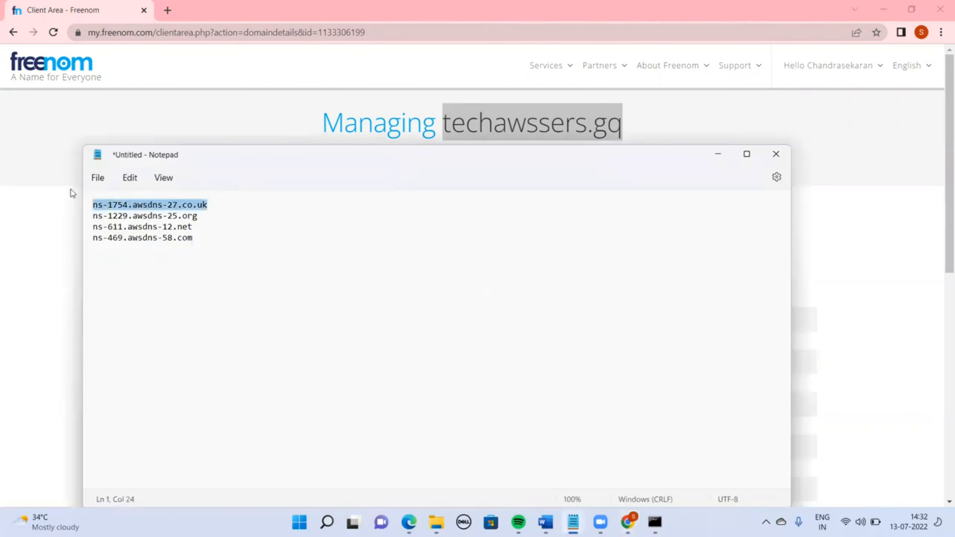
pyautogui.hotkey('alt', 'Tab')
pyautogui.doubleClick(396, 317)
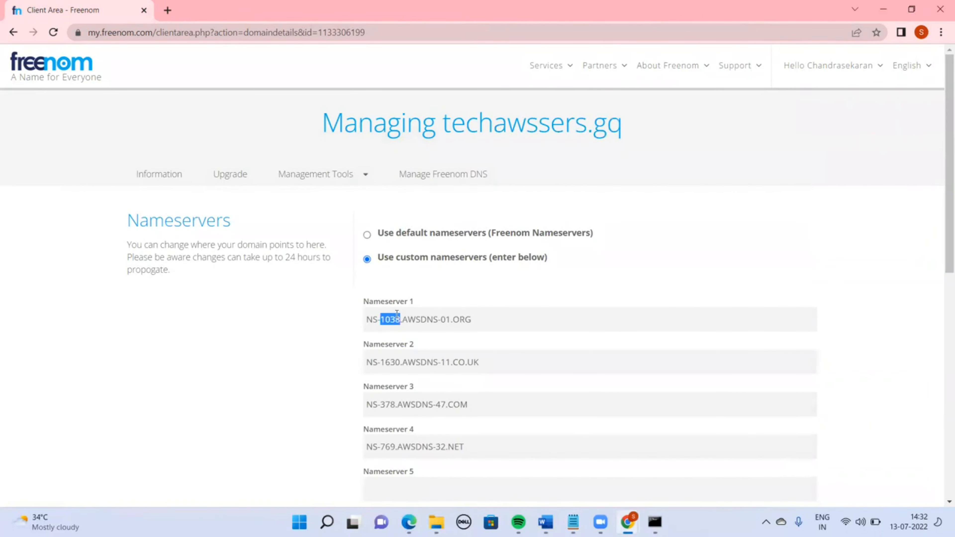
pyautogui.hotkey('ctrl', 'a')
pyautogui.hotkey('ctrl', 'v')
# Set Nameserver 2 to ns-1229.awsdns-25.org, copied from Notepad
pyautogui.hotkey('alt', 'Tab')
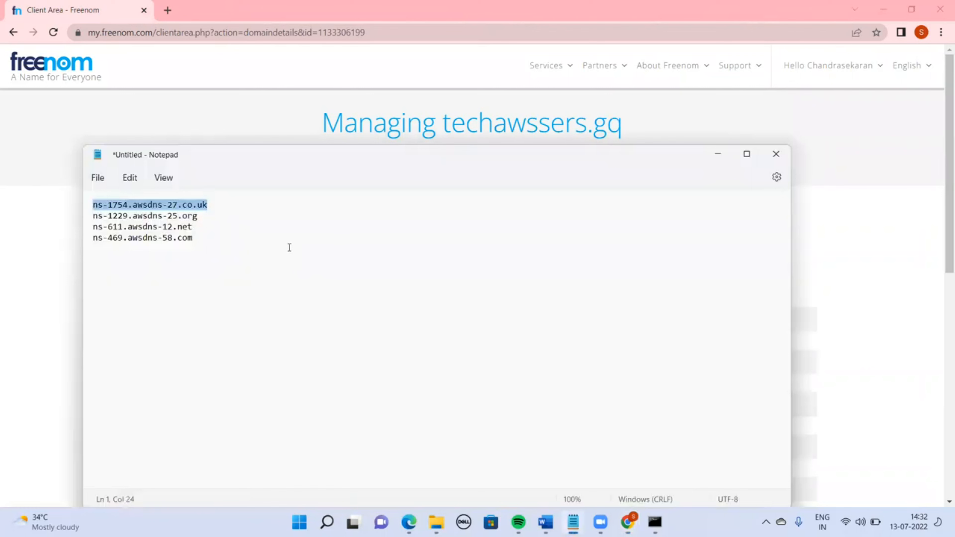
pyautogui.moveTo(92, 215); pyautogui.dragTo(197, 215)
pyautogui.hotkey('ctrl', 'c')
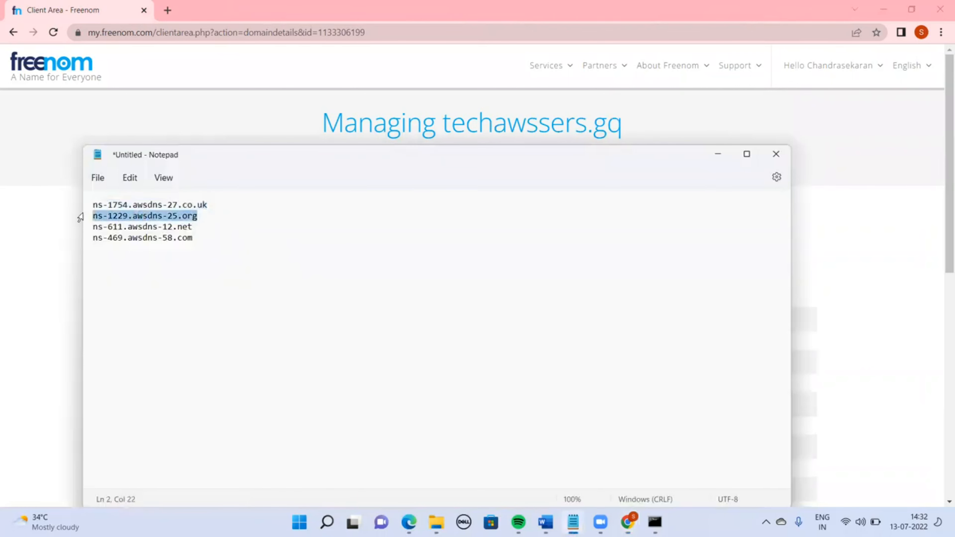
pyautogui.hotkey('alt', 'Tab')
pyautogui.hotkey('ctrl', 'a')
pyautogui.hotkey('ctrl', 'v')
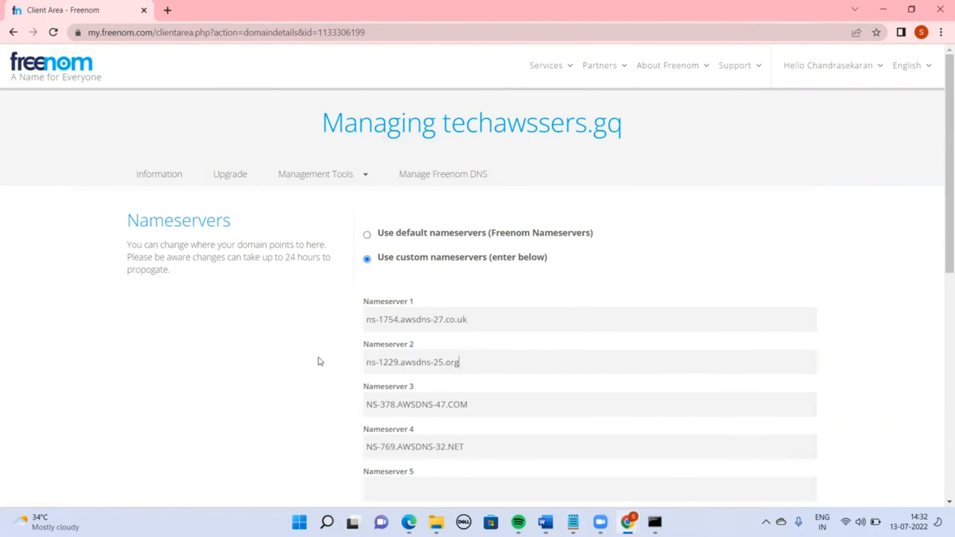
# Set Nameserver 3 to ns-611.awsdns-12.net, copied from Notepad
pyautogui.hotkey('alt', 'Tab')
pyautogui.moveTo(207, 240); pyautogui.dragTo(105, 221)
pyautogui.click(185, 257)
pyautogui.moveTo(198, 226); pyautogui.dragTo(94, 231)
pyautogui.hotkey('ctrl', 'c')
pyautogui.hotkey('alt', 'Tab')
pyautogui.doubleClick(449, 406)
pyautogui.hotkey('ctrl', 'a')
pyautogui.hotkey('ctrl', 'v')
pyautogui.hotkey('alt', 'Tab')
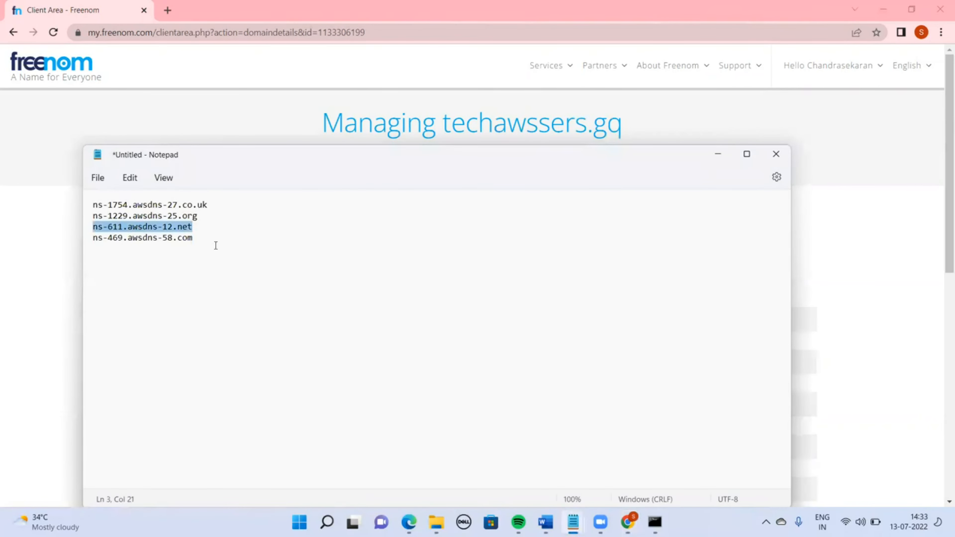
# Set Nameserver 4 to ns-469.awsdns-58.com, copied from Notepad, and save the nameserver changes
pyautogui.moveTo(215, 245); pyautogui.dragTo(64, 236)
pyautogui.hotkey('alt', 'Tab')
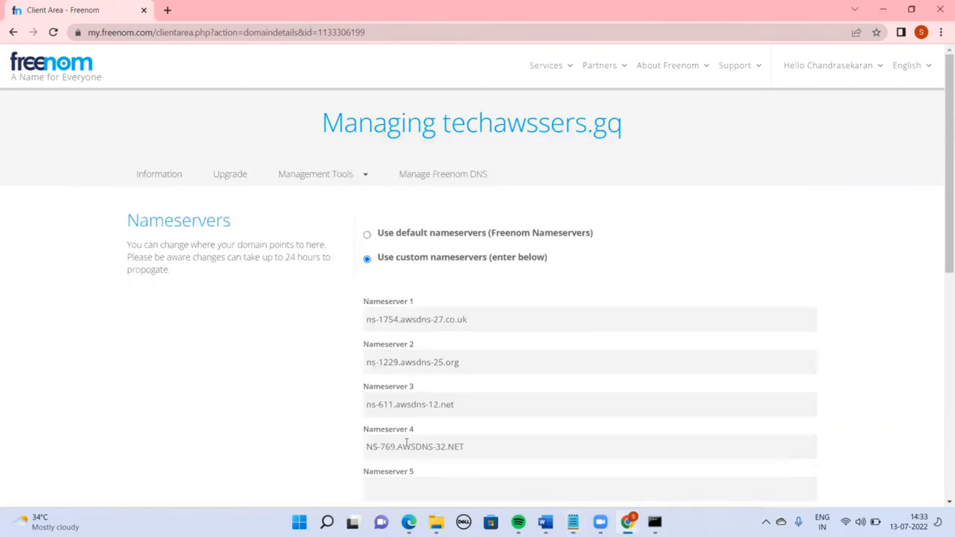
pyautogui.tripleClick(419, 445)
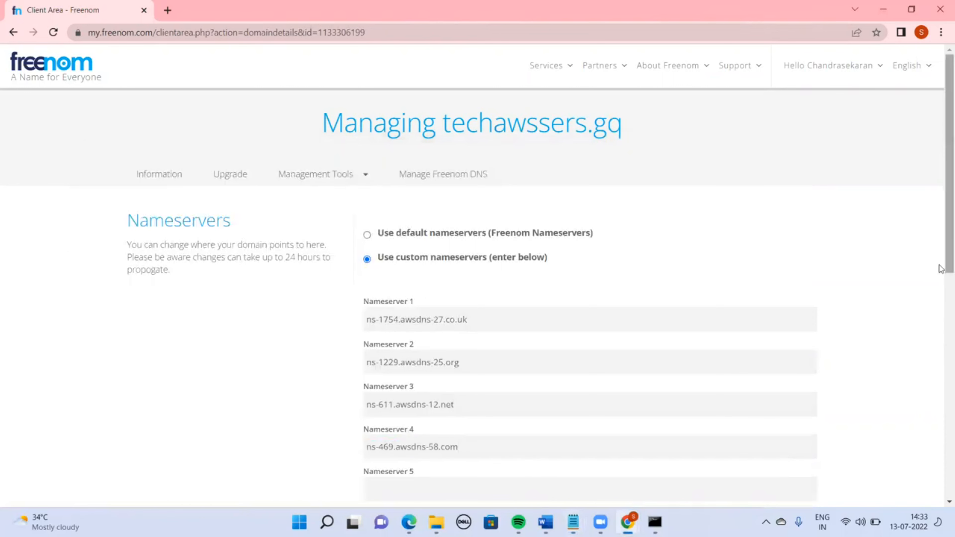
pyautogui.scroll(-5, 448, 225)
pyautogui.click(422, 233)
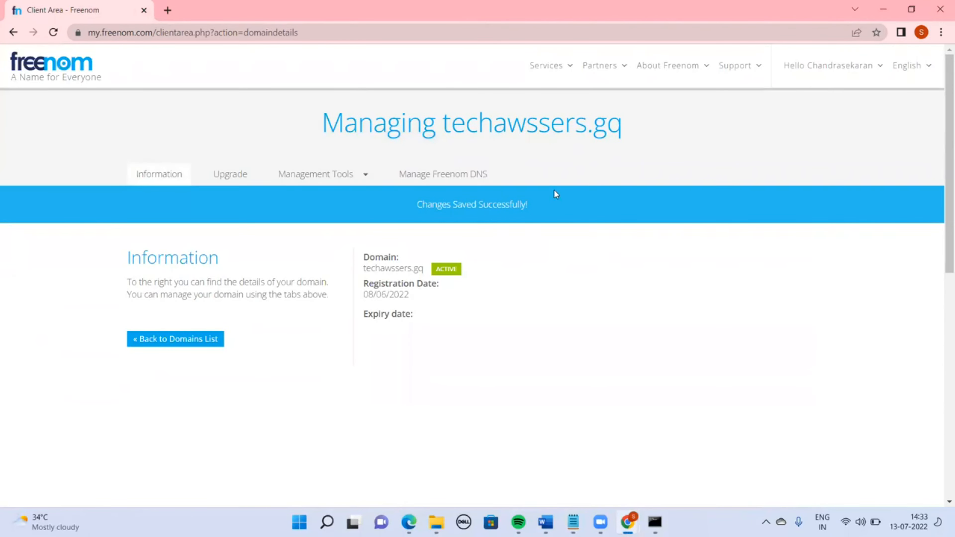
# Switch to the CloudFront distributions list, refresh it, and copy the distribution's domain name
pyautogui.hotkey('alt', 'Tab')
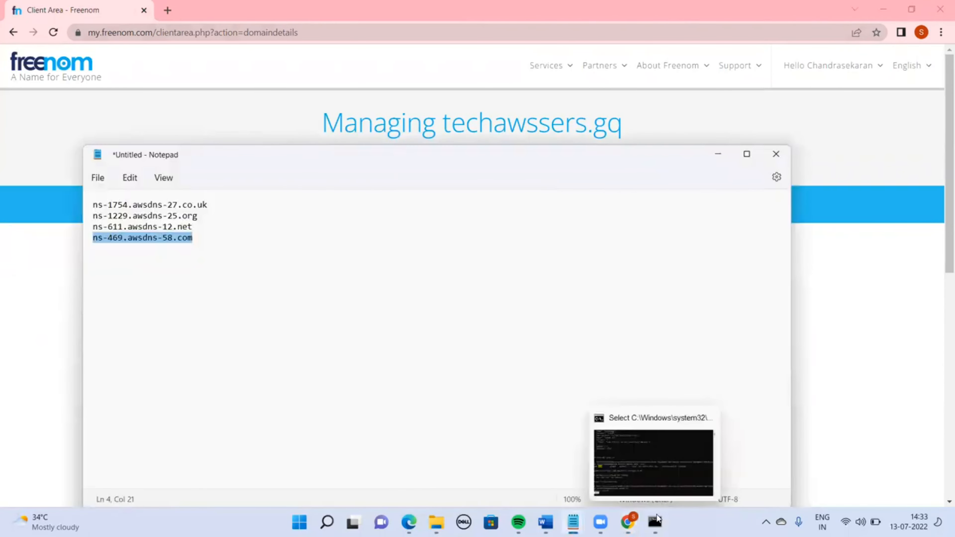
pyautogui.moveTo(627, 522)
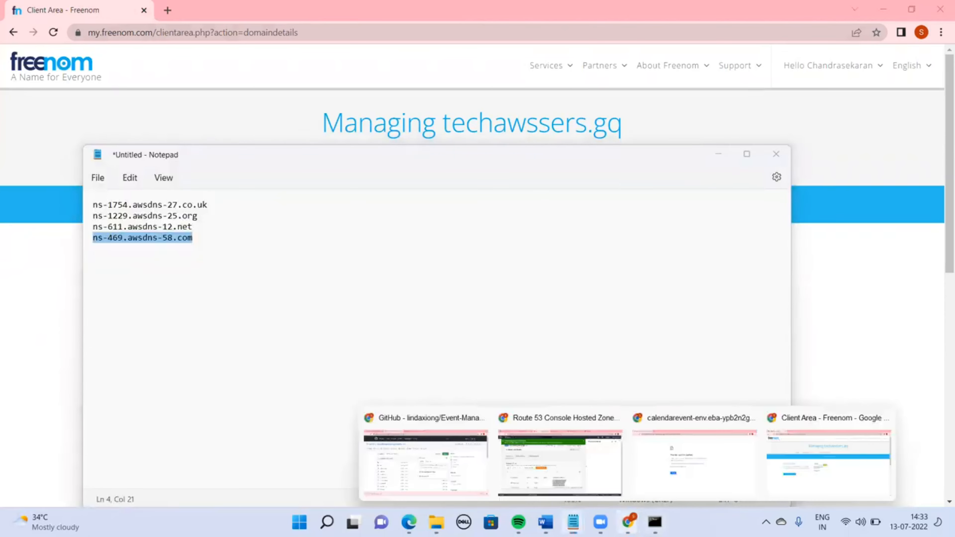
pyautogui.click(564, 463)
pyautogui.click(450, 4)
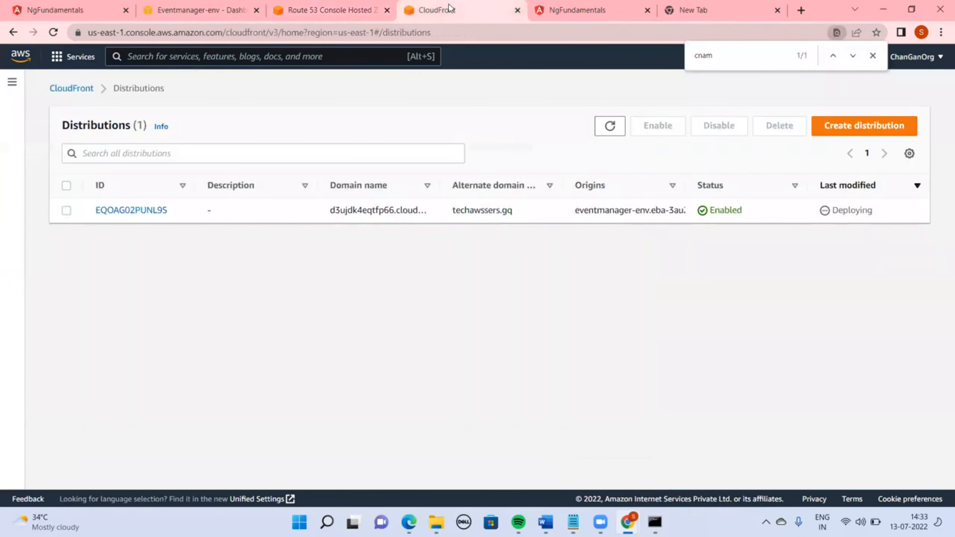
pyautogui.click(612, 134)
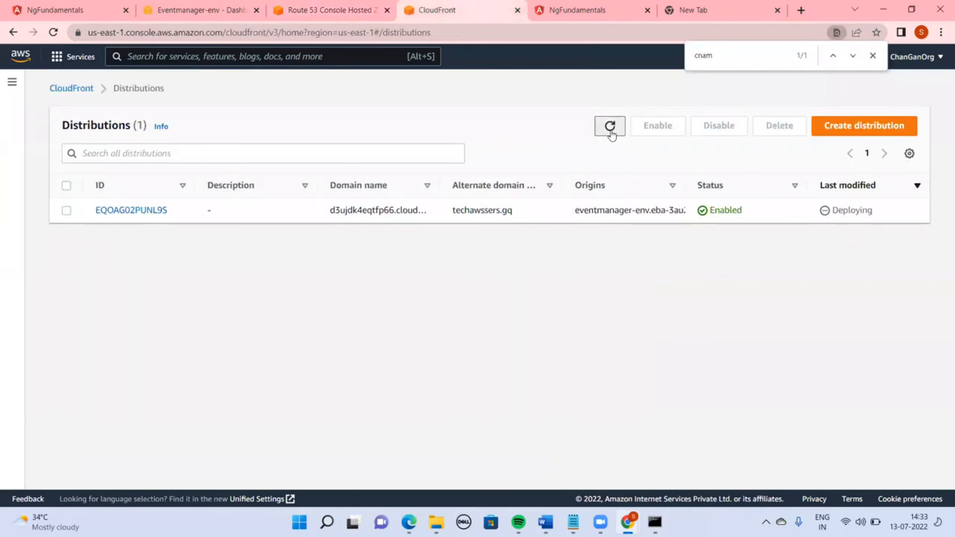
pyautogui.click(610, 127)
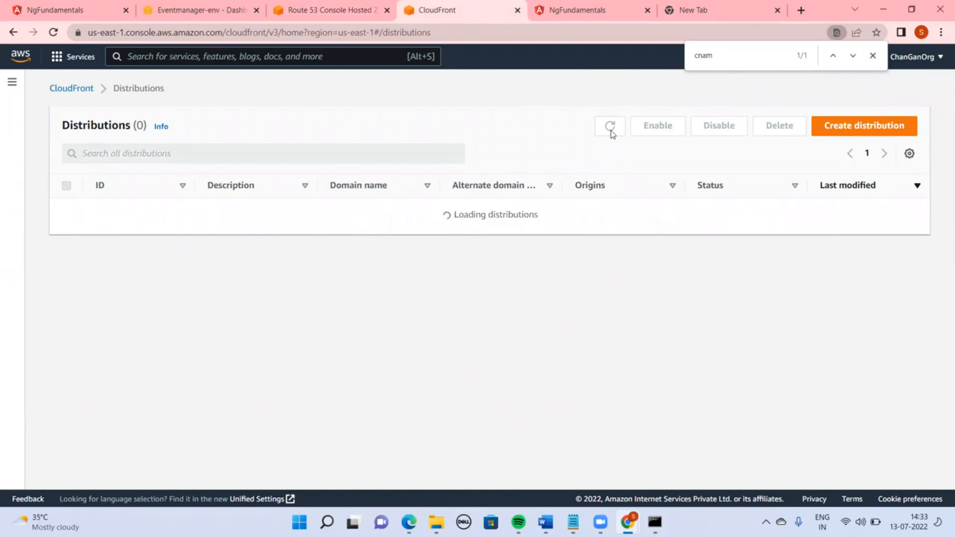
pyautogui.click(610, 127)
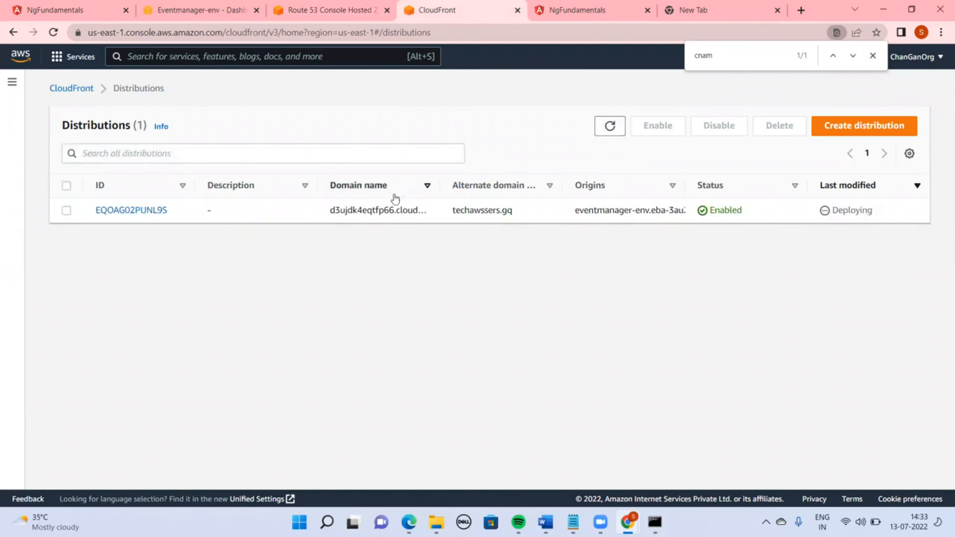
pyautogui.doubleClick(381, 211)
pyautogui.hotkey('ctrl', 'c')
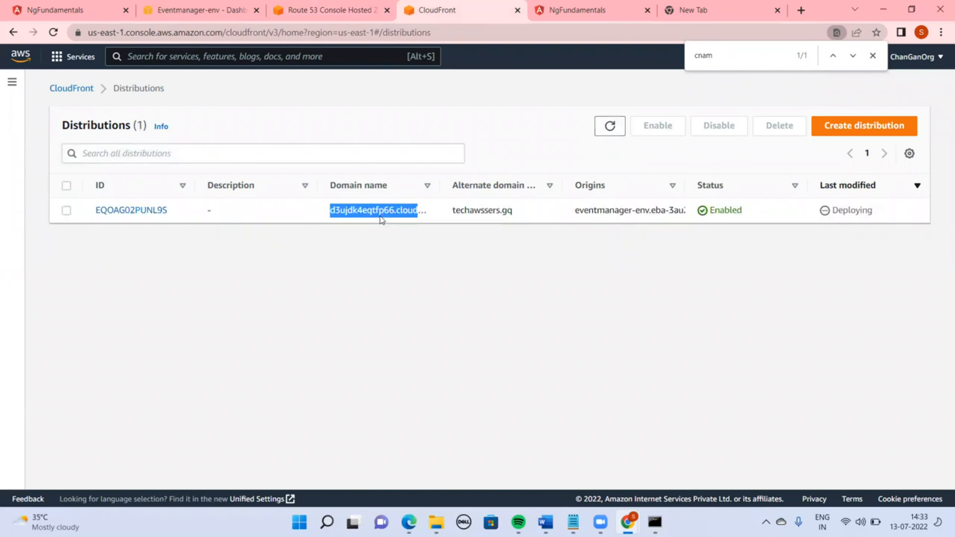
# In the techawssers.gq hosted zone, create an A record aliased to the CloudFront distribution d3ujdk4eqtfp66.cloudfront.net
pyautogui.click(336, 5)
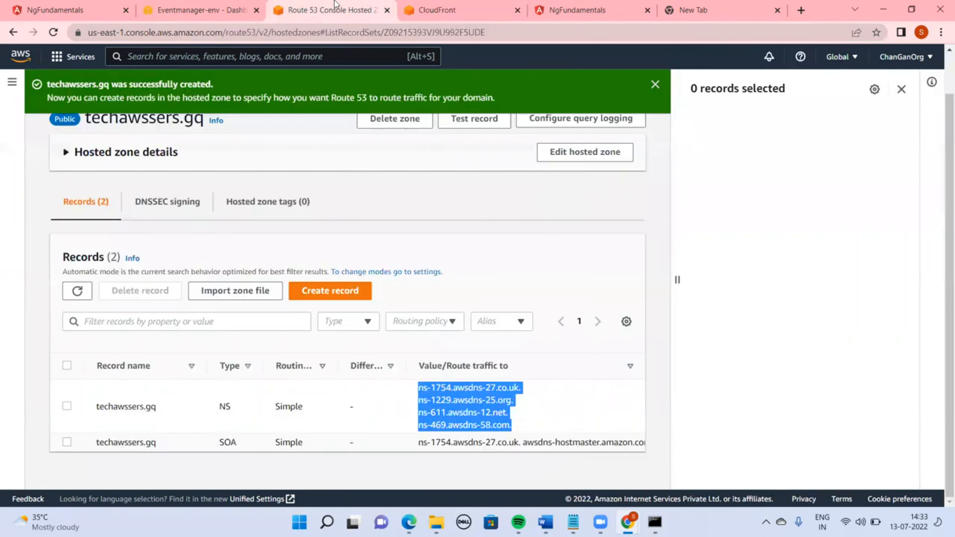
pyautogui.click(335, 292)
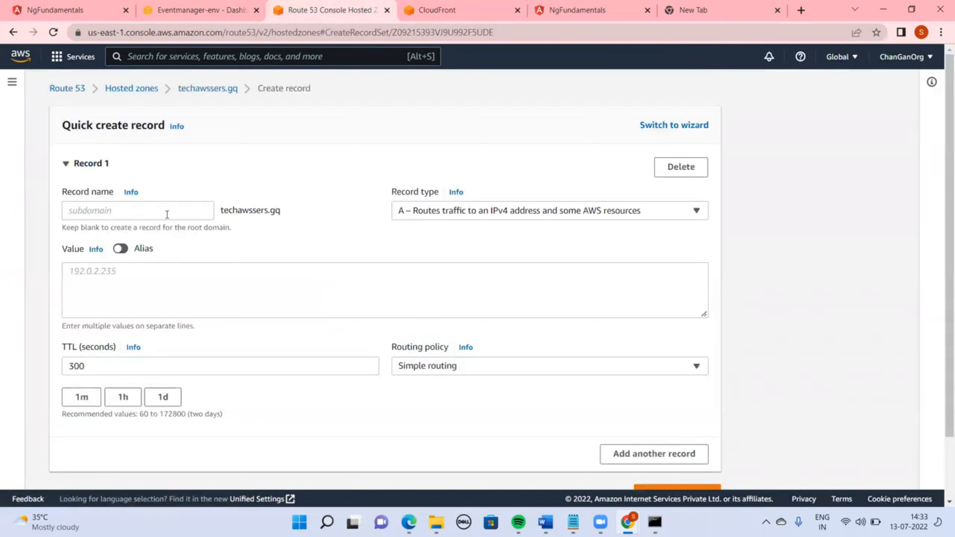
pyautogui.click(529, 214)
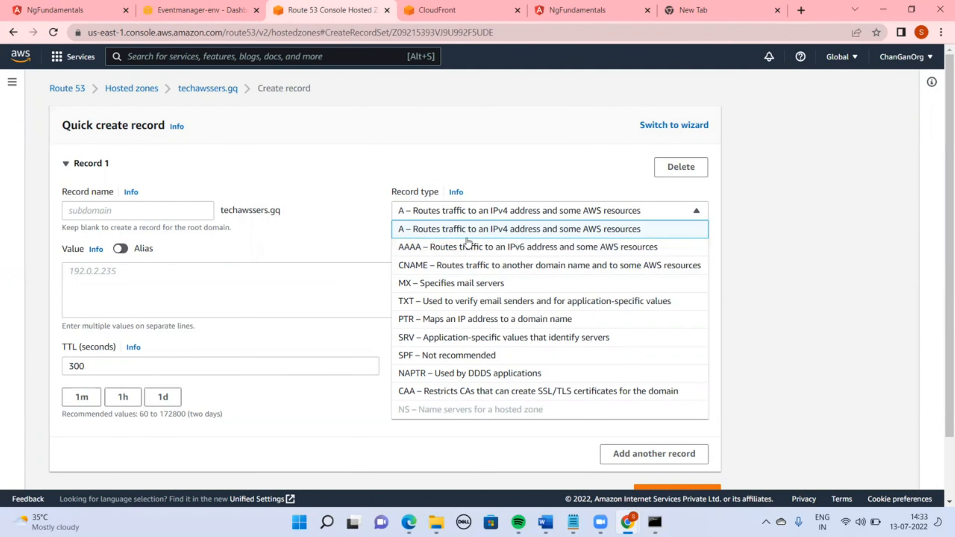
pyautogui.click(467, 237)
pyautogui.click(120, 249)
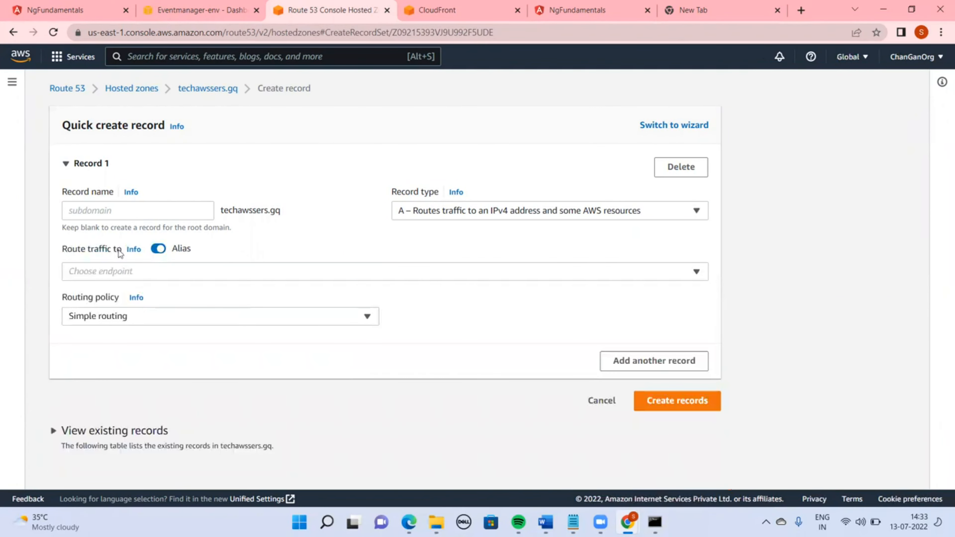
pyautogui.click(137, 271)
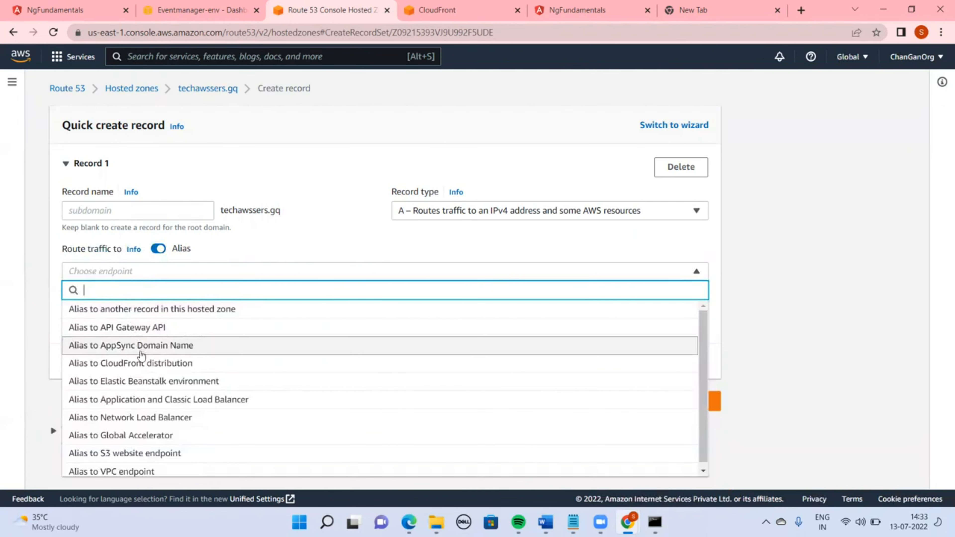
pyautogui.click(146, 363)
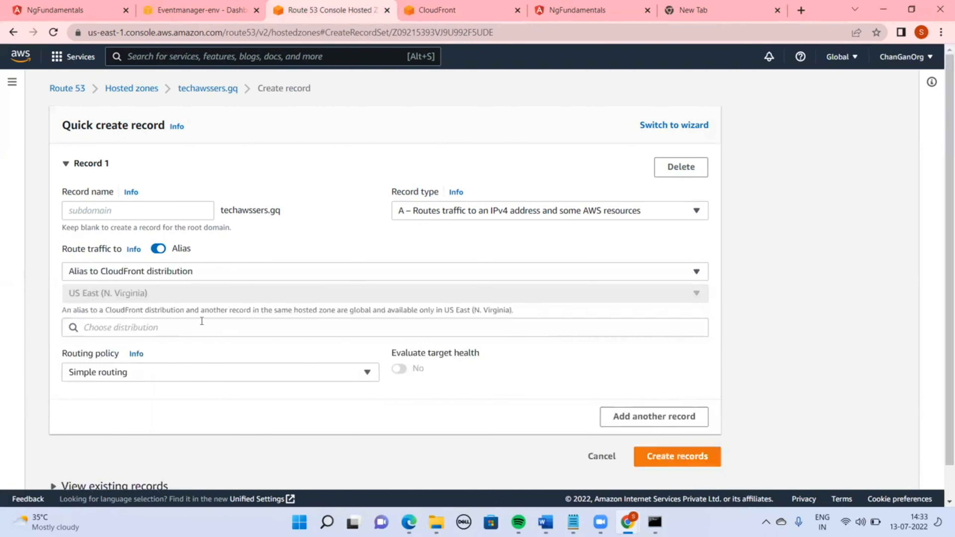
pyautogui.click(197, 328)
pyautogui.click(180, 346)
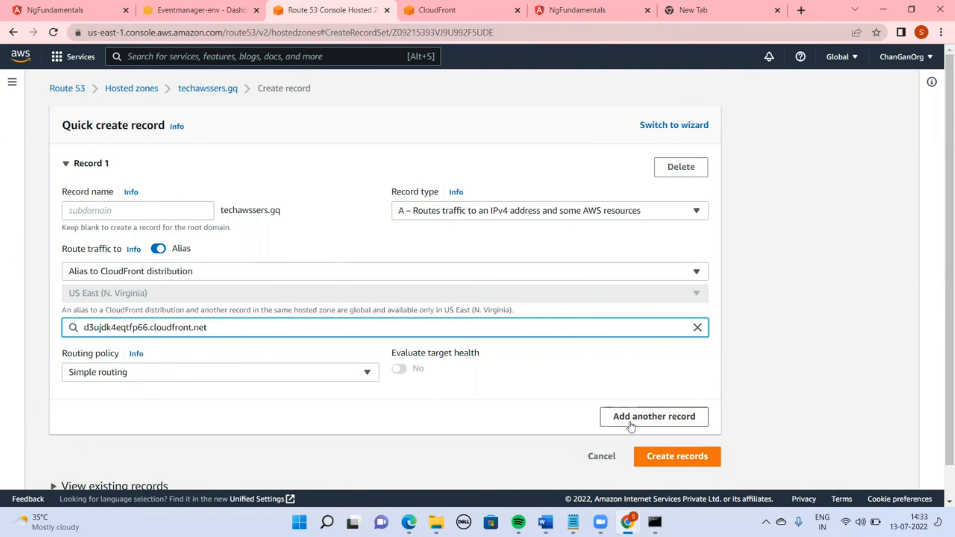
pyautogui.click(674, 465)
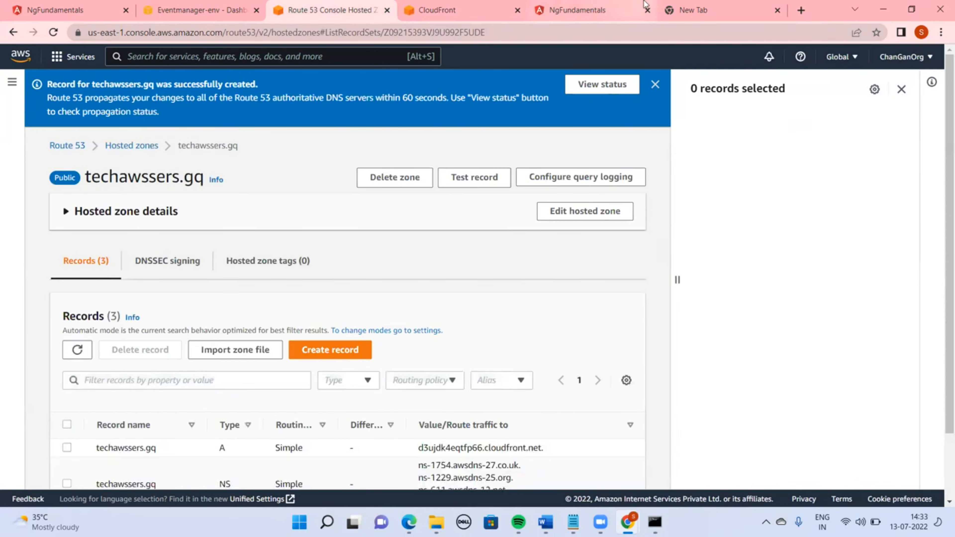
# Refresh the CloudFront distributions list to check the distribution's deployment status
pyautogui.click(464, 10)
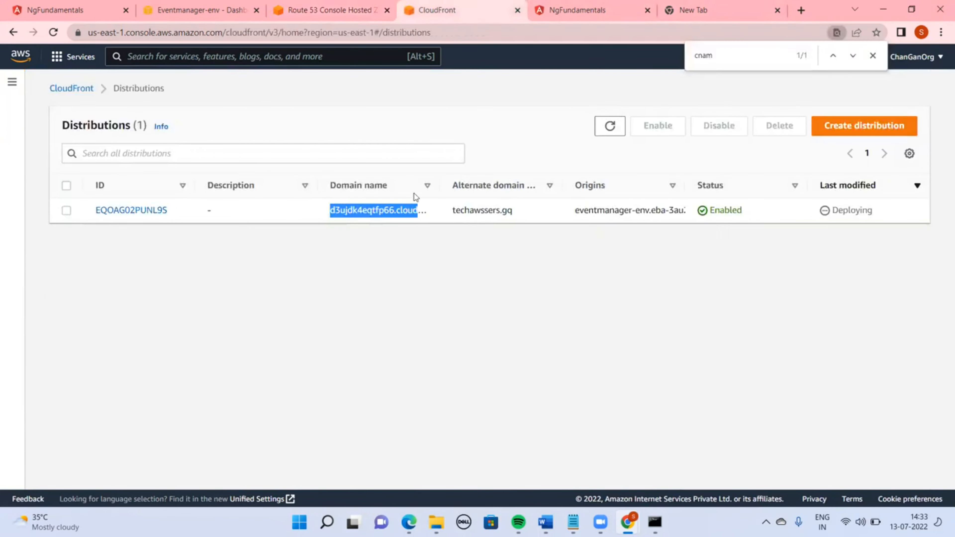
pyautogui.click(610, 128)
pyautogui.click(609, 129)
pyautogui.click(609, 130)
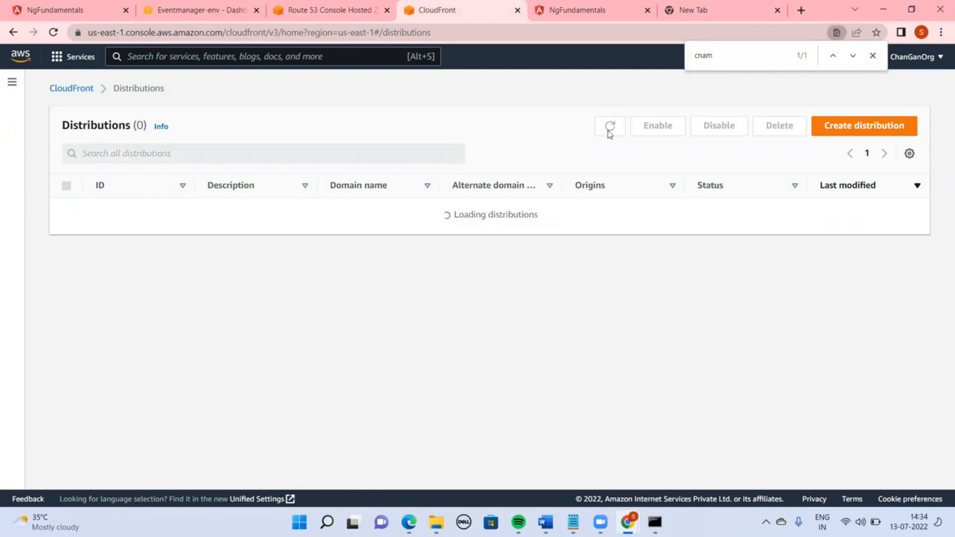
pyautogui.click(609, 131)
pyautogui.click(609, 131)
pyautogui.click(609, 131)
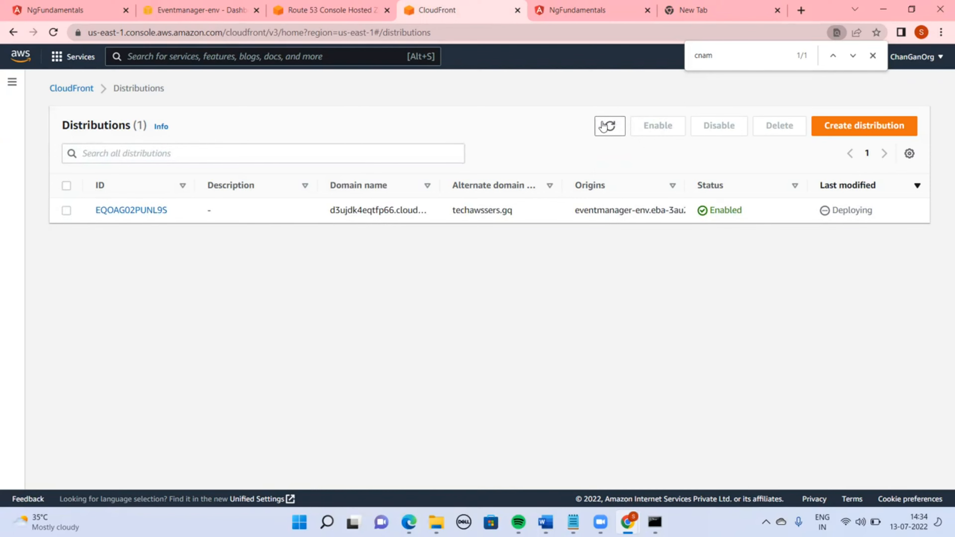
pyautogui.click(615, 127)
pyautogui.click(616, 127)
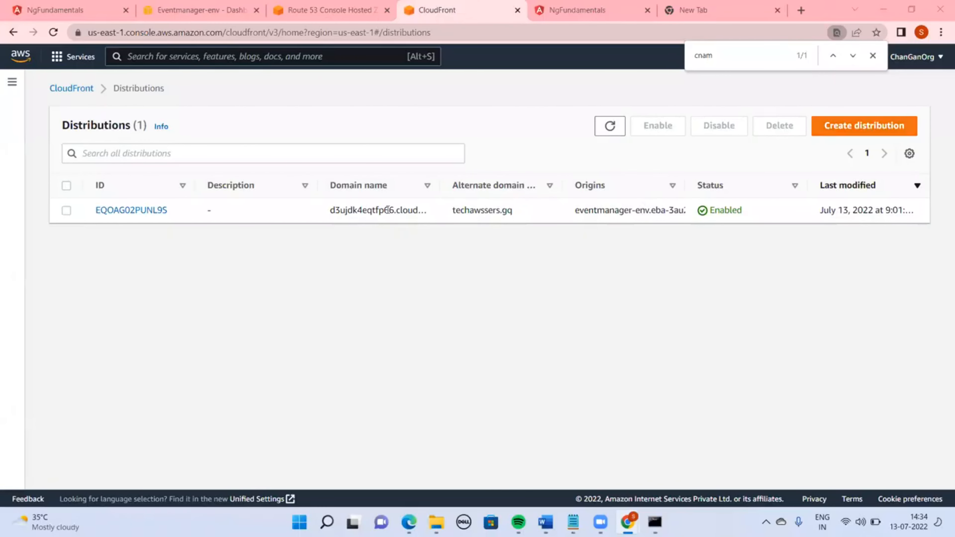
# Copy the distribution's domain name and open d3ujdk4eqtfp66.cloudfront.net in the new tab
pyautogui.doubleClick(372, 210)
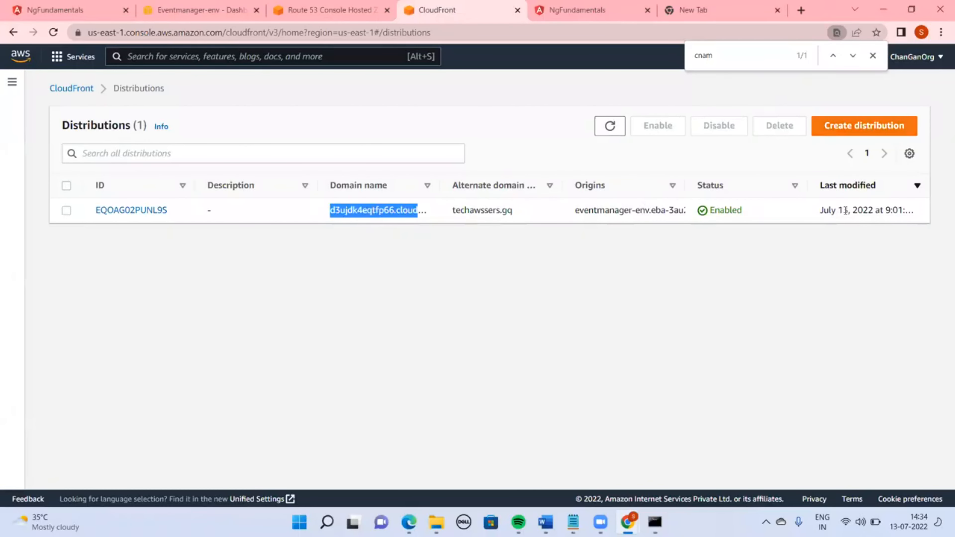
pyautogui.click(722, 5)
pyautogui.hotkey('ctrl', 'v')
pyautogui.hotkey('ctrl', 'a')
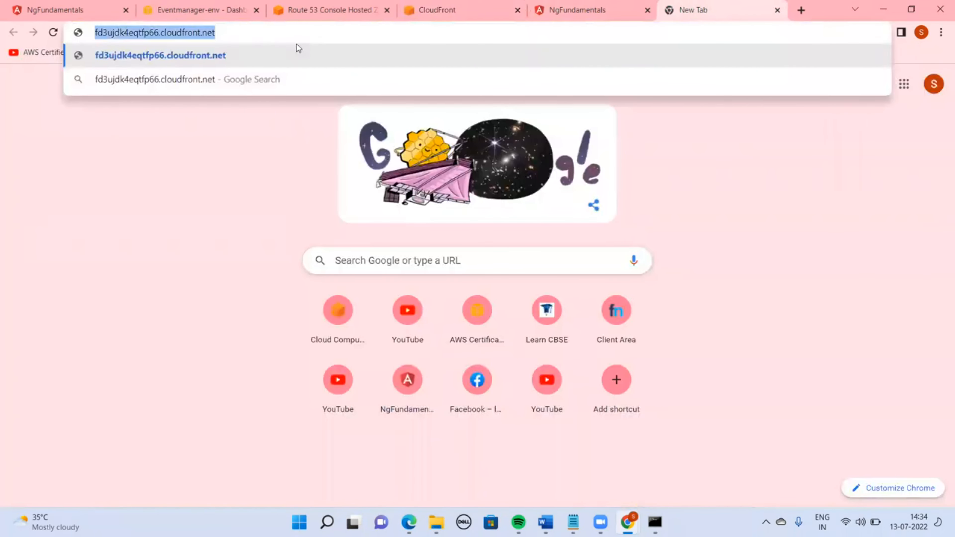
pyautogui.press('Home')
pyautogui.press('Delete')
pyautogui.press('Return')
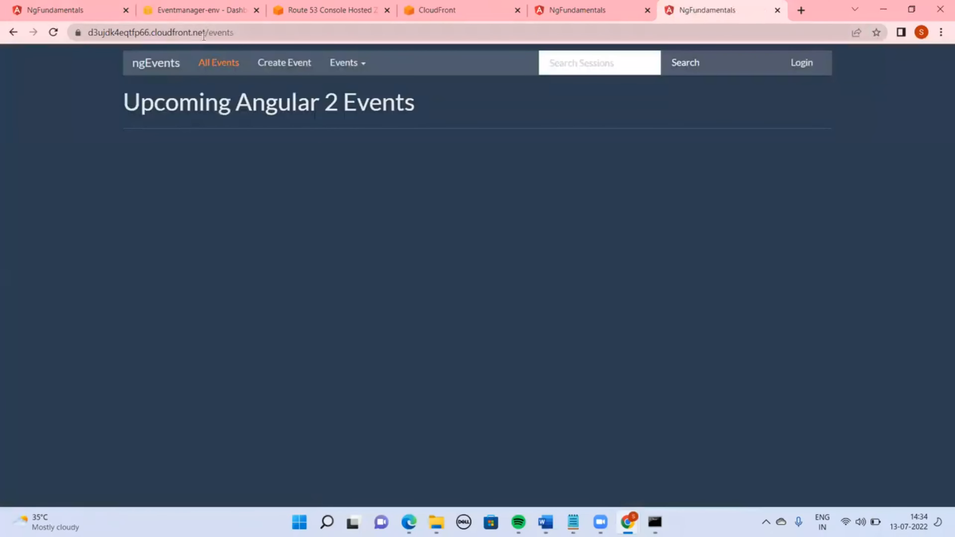
# Copy techawssers.gq from the Freenom page, open it in a new tab, and go to Create Event
pyautogui.moveTo(245, 37); pyautogui.dragTo(77, 34)
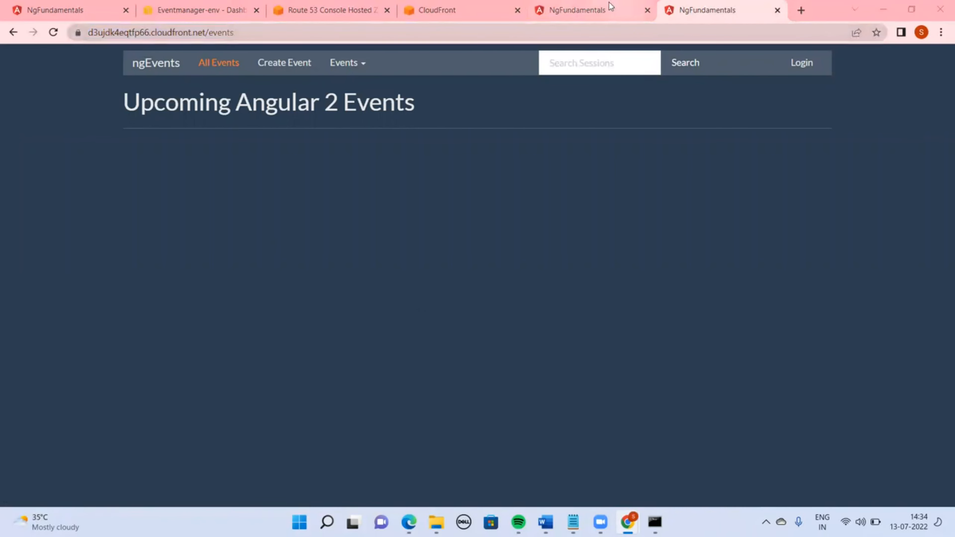
pyautogui.click(627, 519)
pyautogui.click(628, 519)
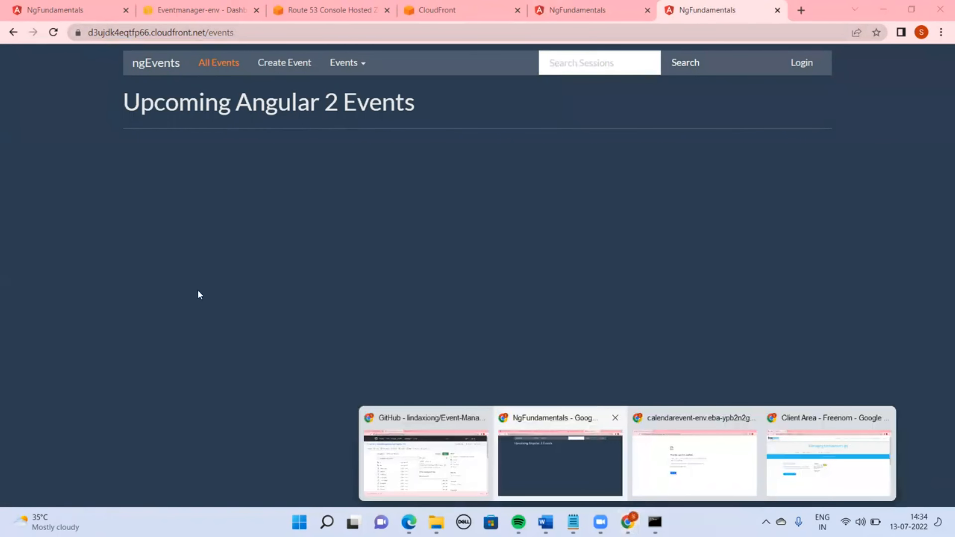
pyautogui.click(842, 466)
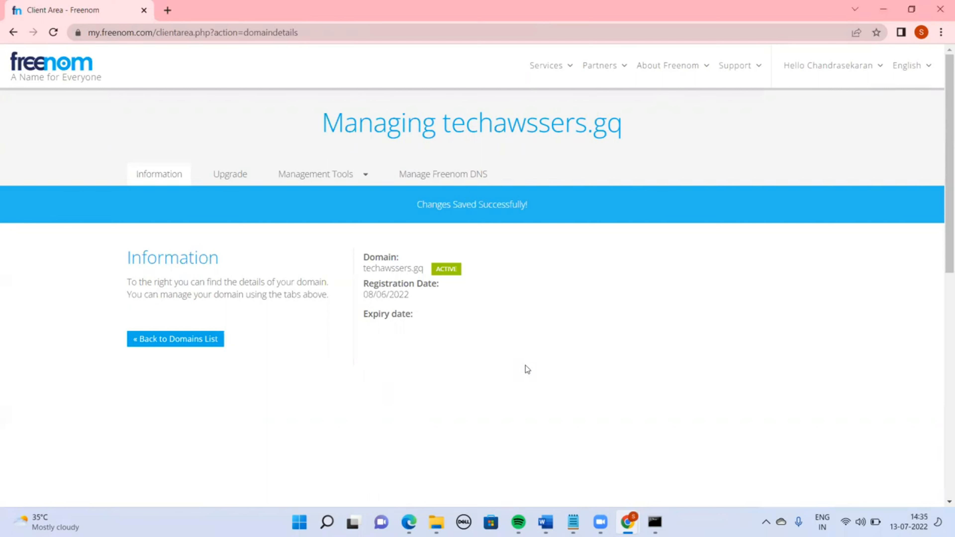
pyautogui.doubleClick(496, 132)
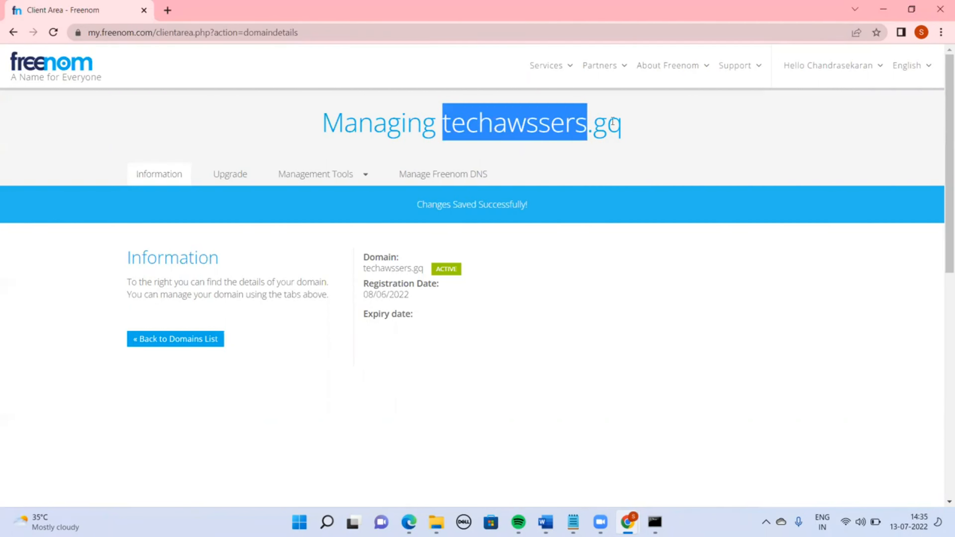
pyautogui.keyDown('shift'); pyautogui.click(618, 128); pyautogui.keyUp('shift')
pyautogui.hotkey('ctrl', 'c')
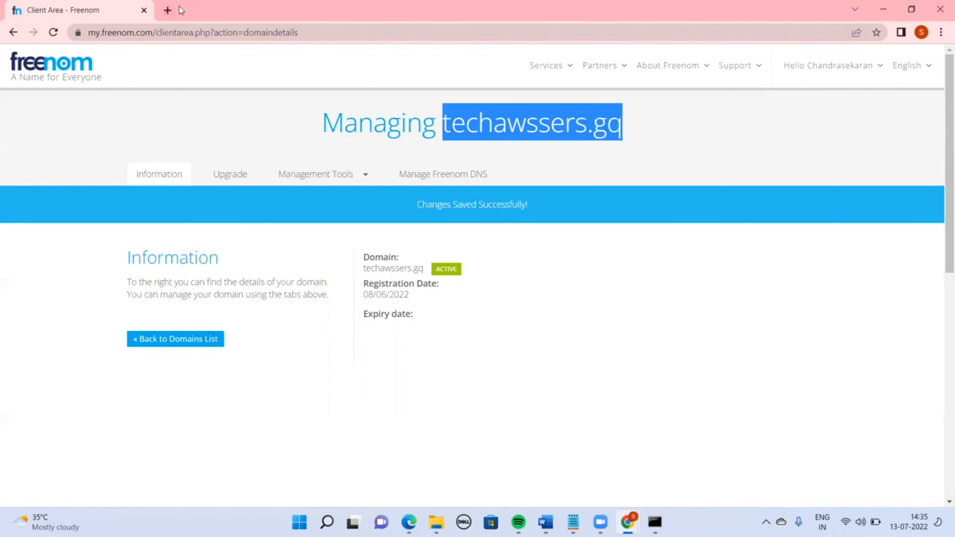
pyautogui.click(167, 10)
pyautogui.hotkey('ctrl', 'v')
pyautogui.press('Return')
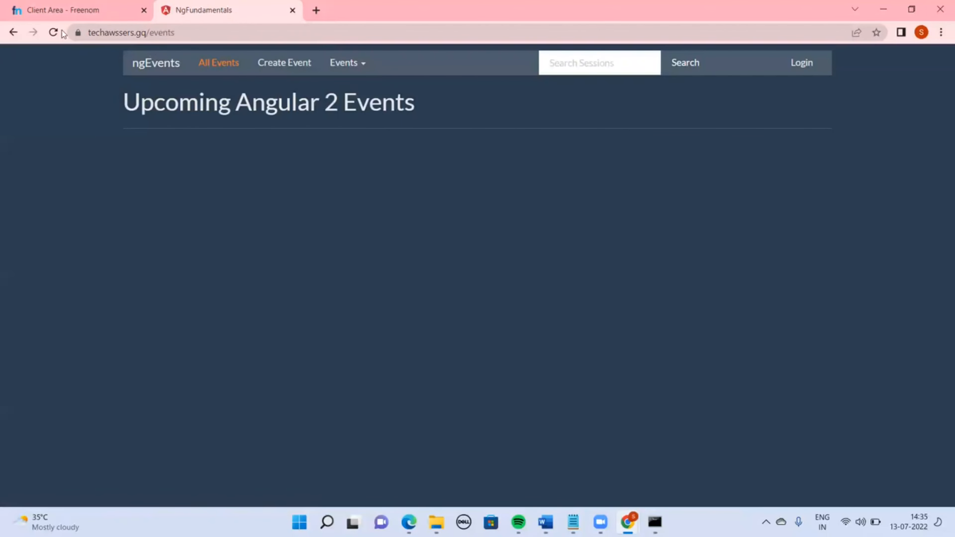
pyautogui.click(293, 74)
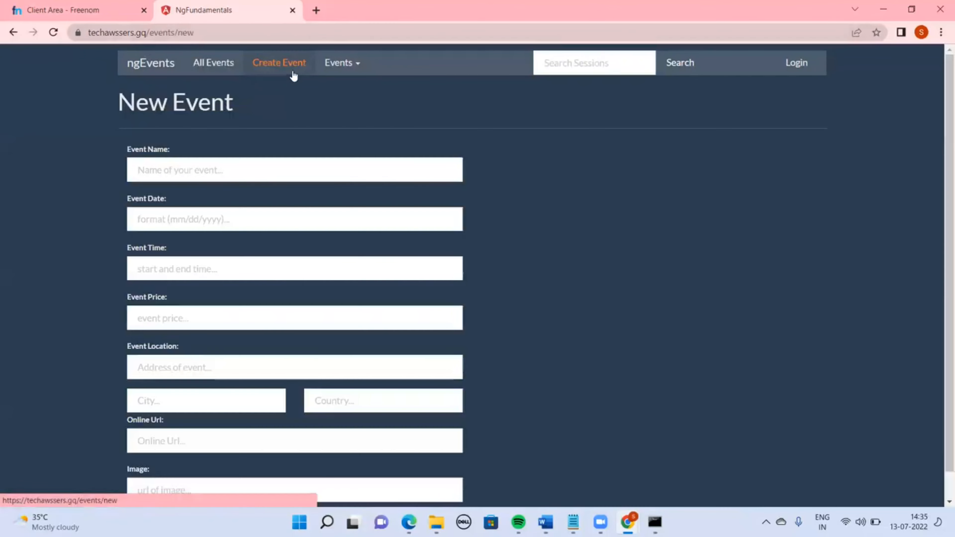